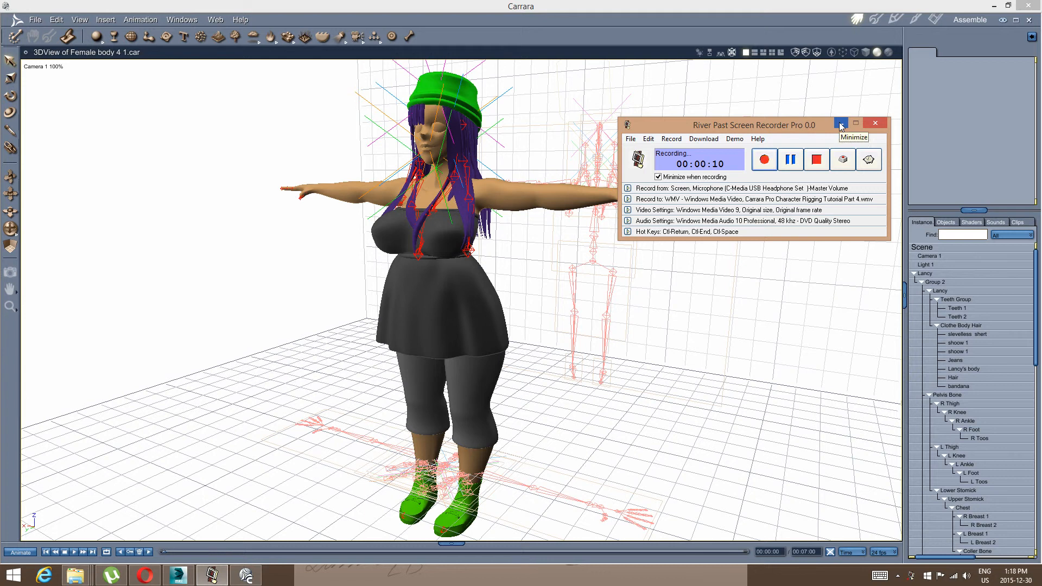
click(840, 125)
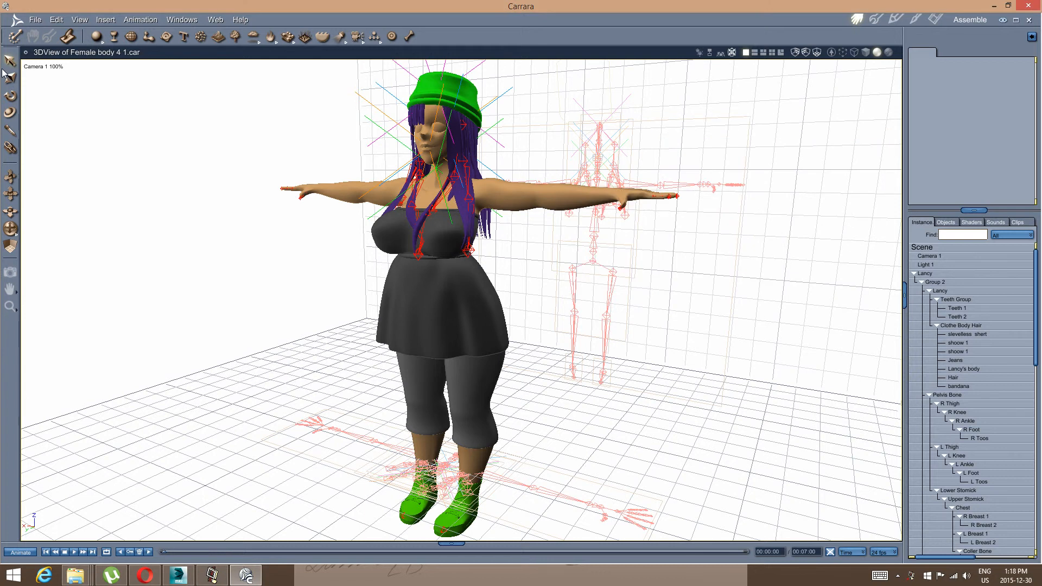
drag(367, 323, 449, 259)
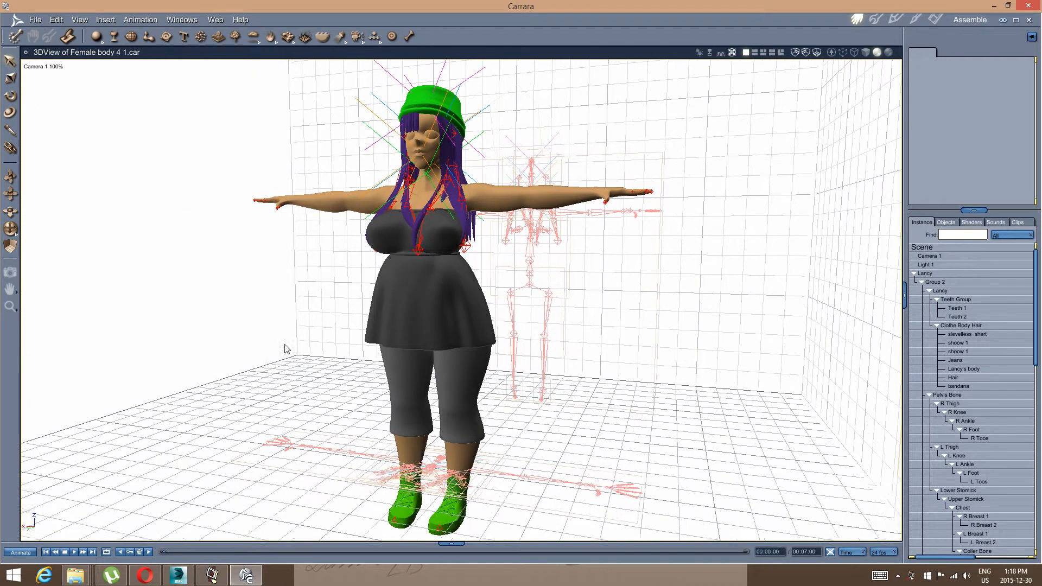
Switch to File Explorer and look through the Expansion Drive (F:) and Music folder windows for the tutorial files.
click(76, 576)
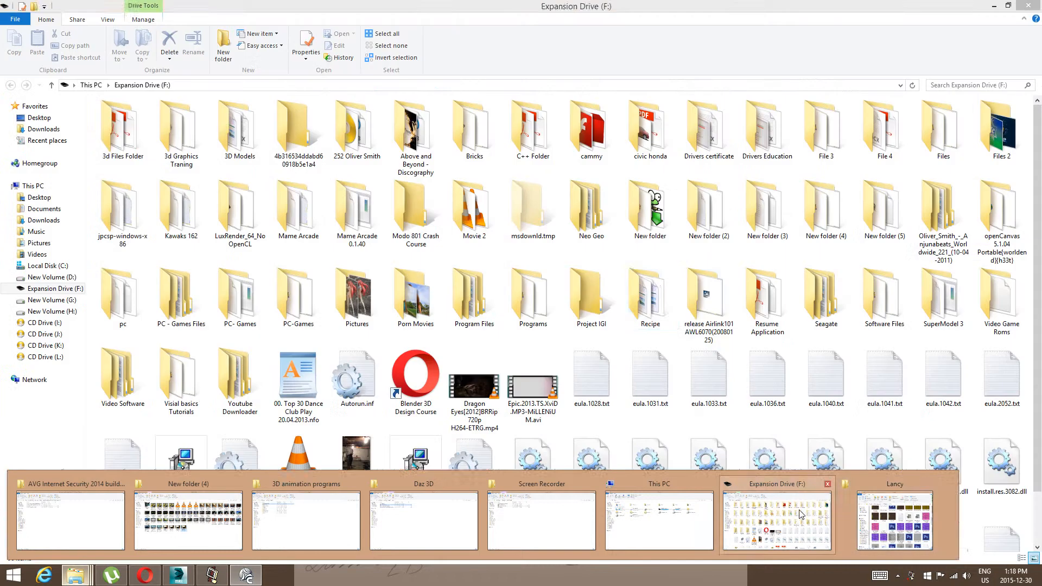
click(776, 520)
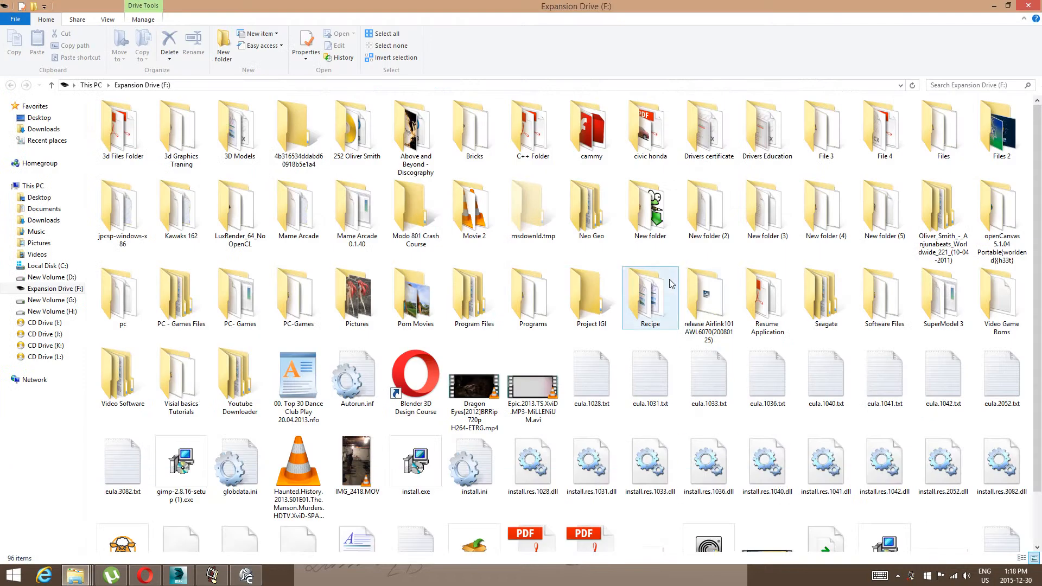
click(76, 575)
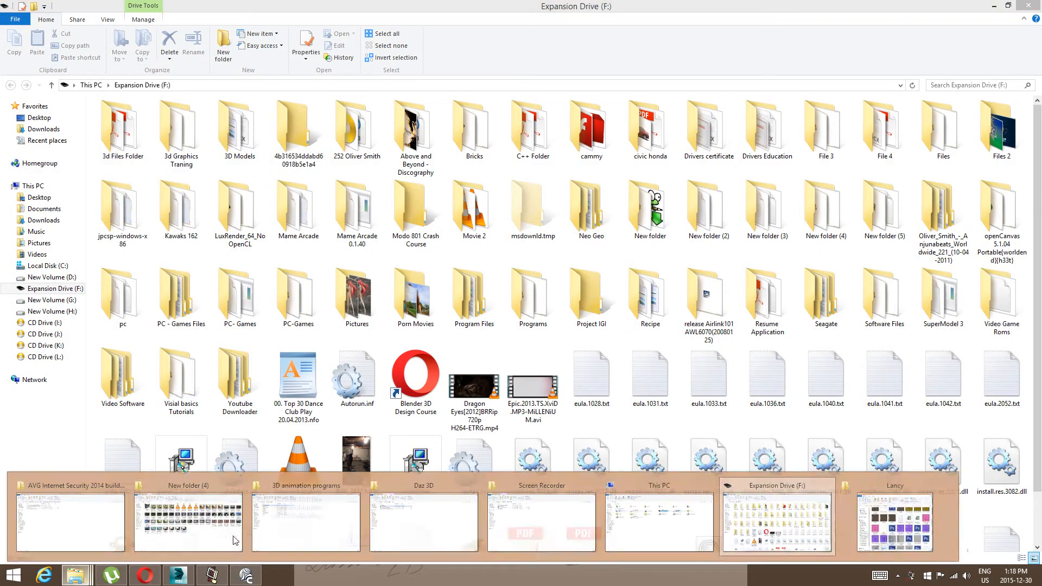
click(236, 484)
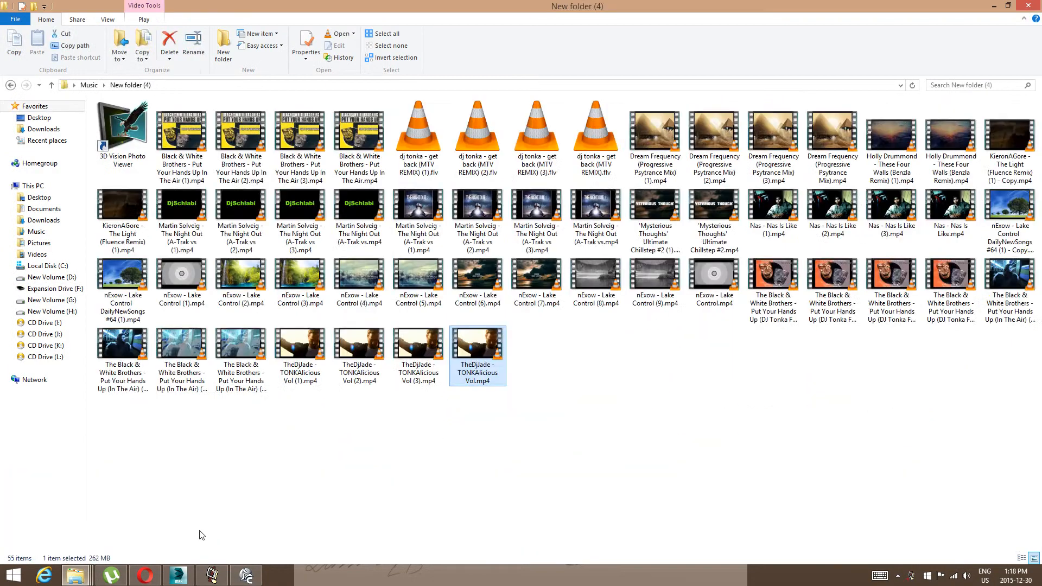
click(11, 85)
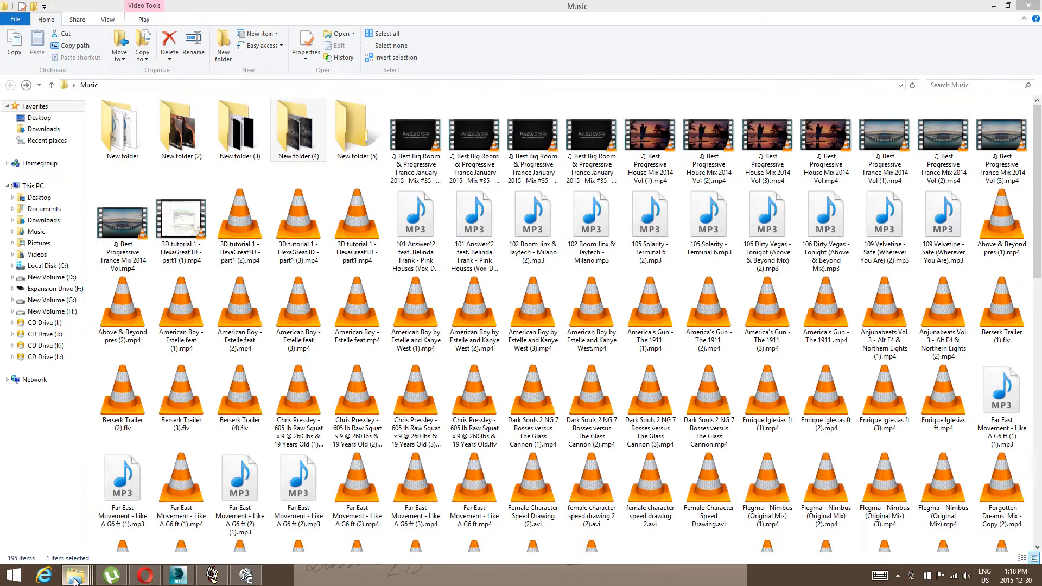
View the Carrara Pro Character Rigging Tutorial folder in Images\BluePrint on New Volume (G:), and minimize its window.
click(76, 577)
click(896, 519)
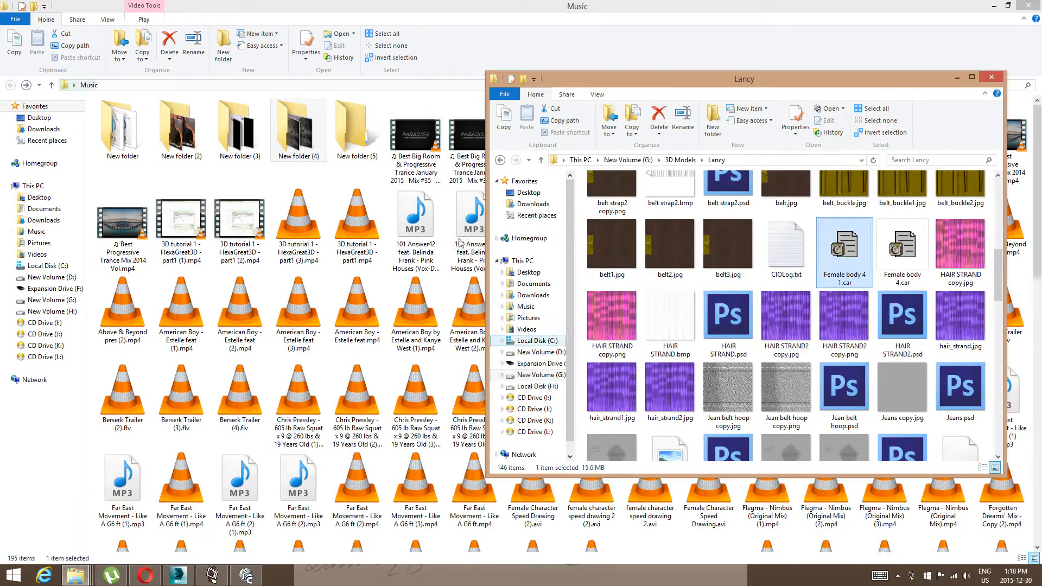
click(500, 160)
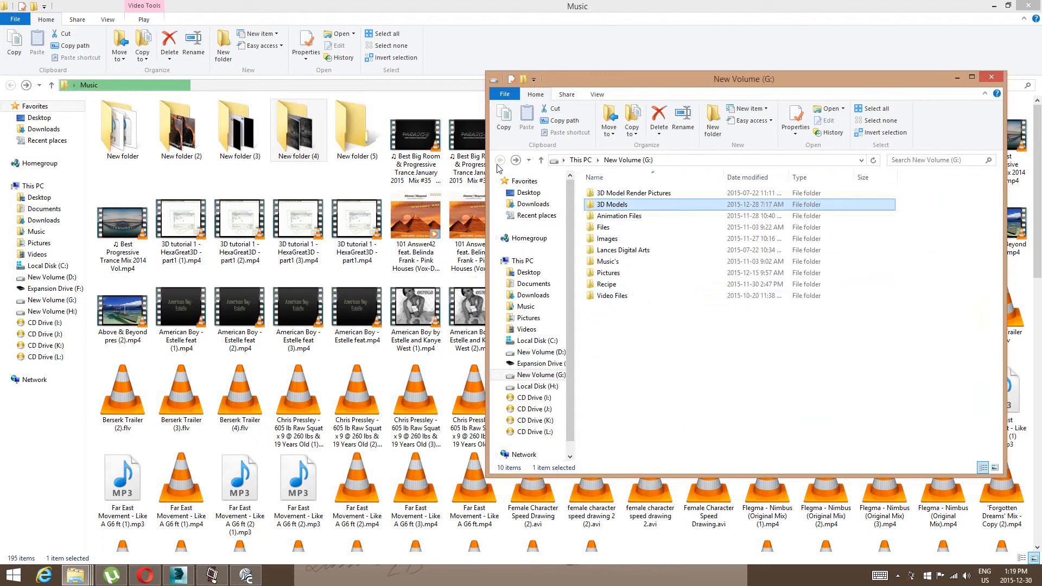
double_click(611, 239)
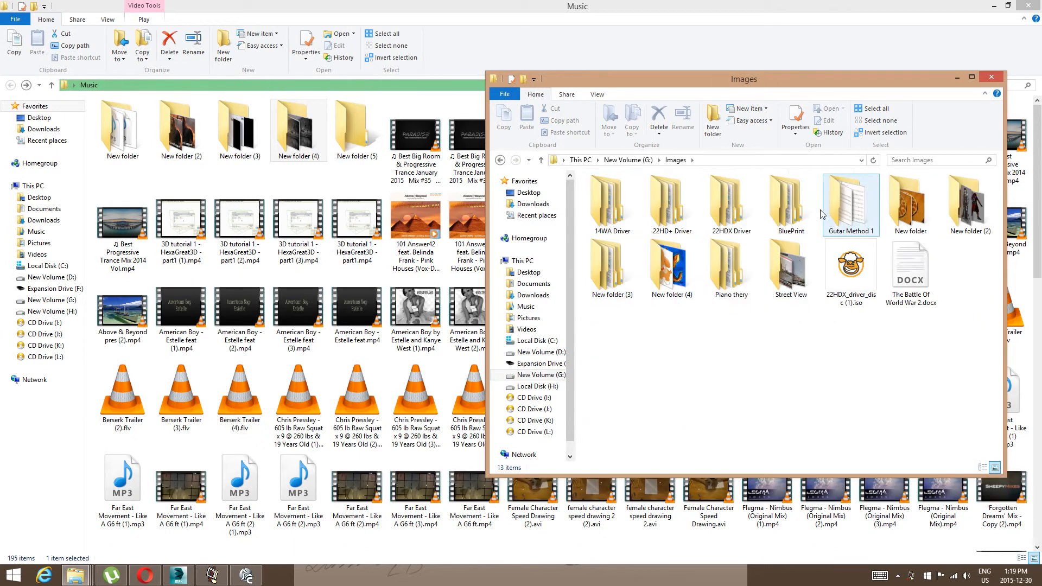
double_click(790, 206)
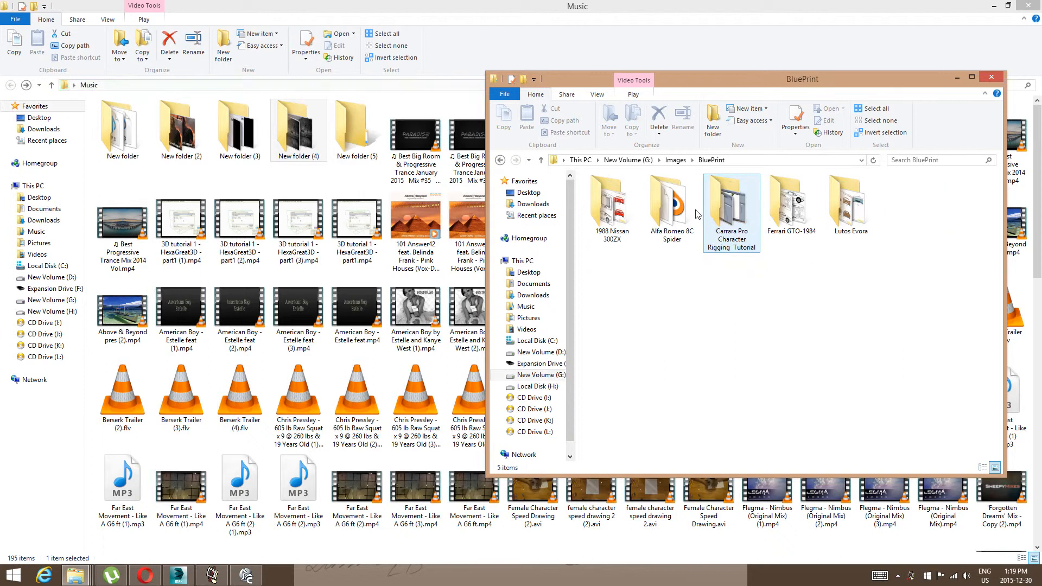
double_click(751, 209)
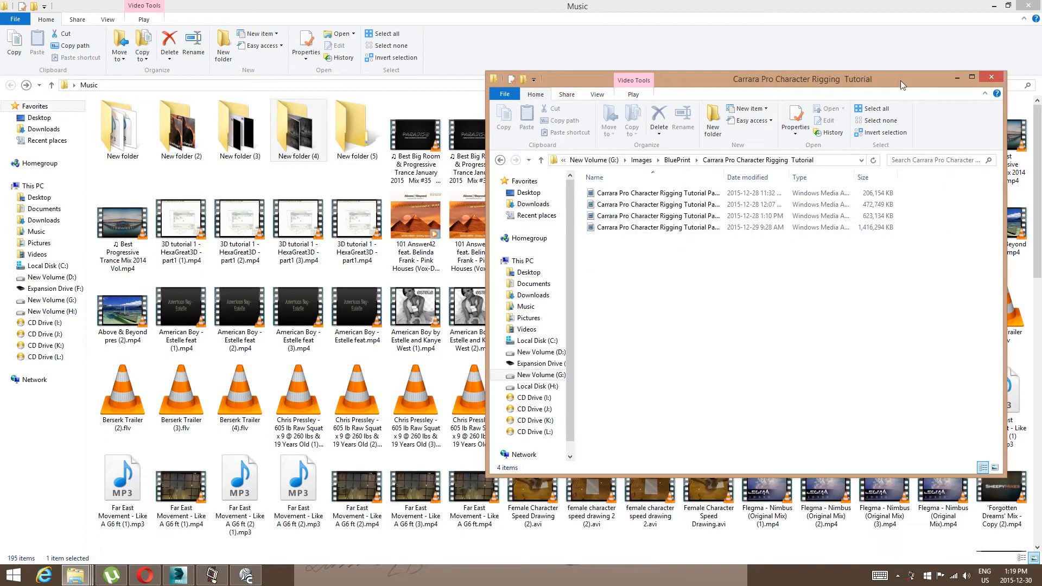
click(958, 78)
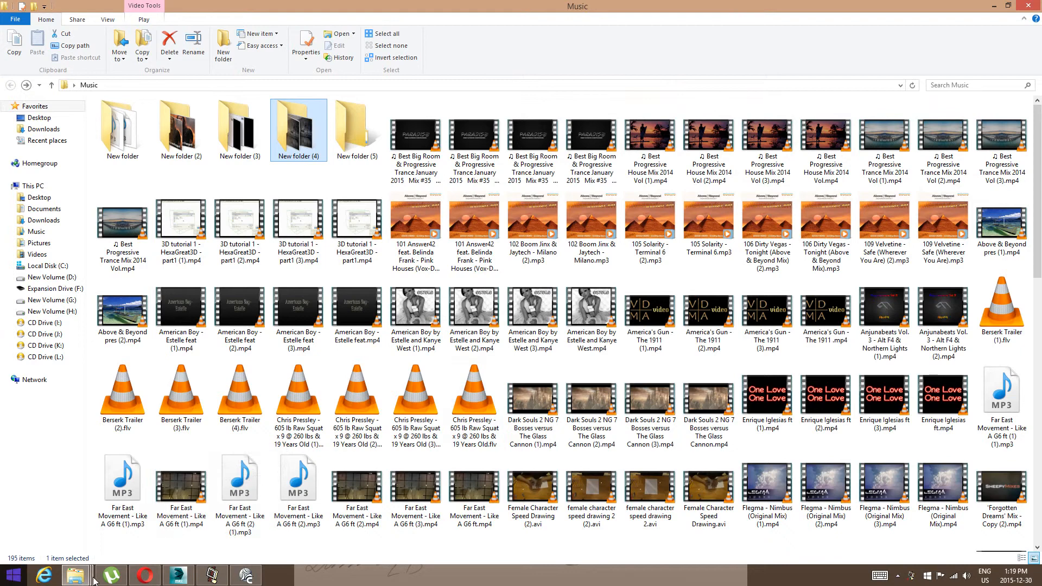
Switch back to Carrara and examine the character's upper body and hair rig up close.
click(238, 581)
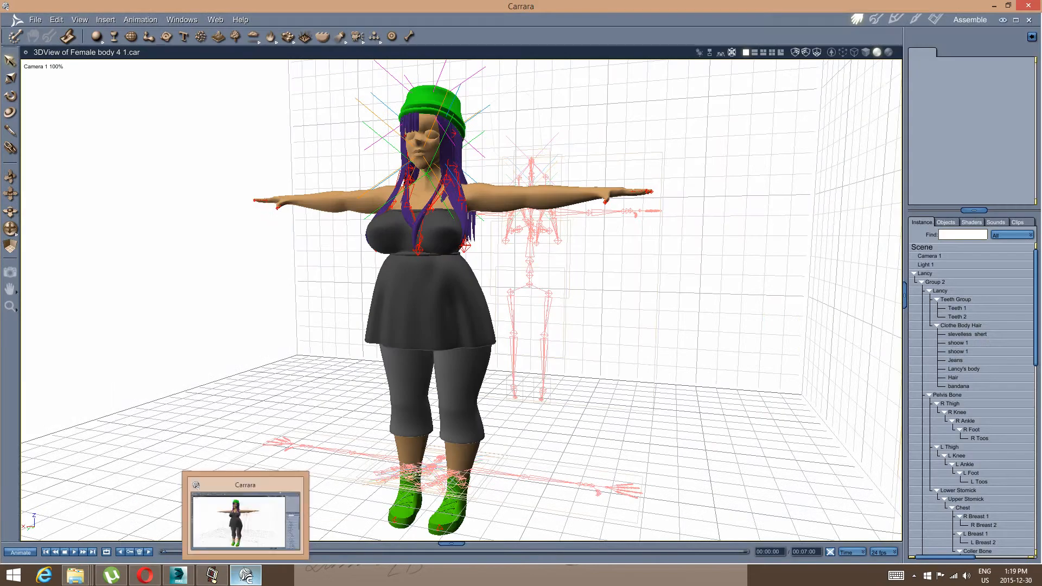
drag(467, 322, 452, 305)
middle_drag(482, 242, 483, 317)
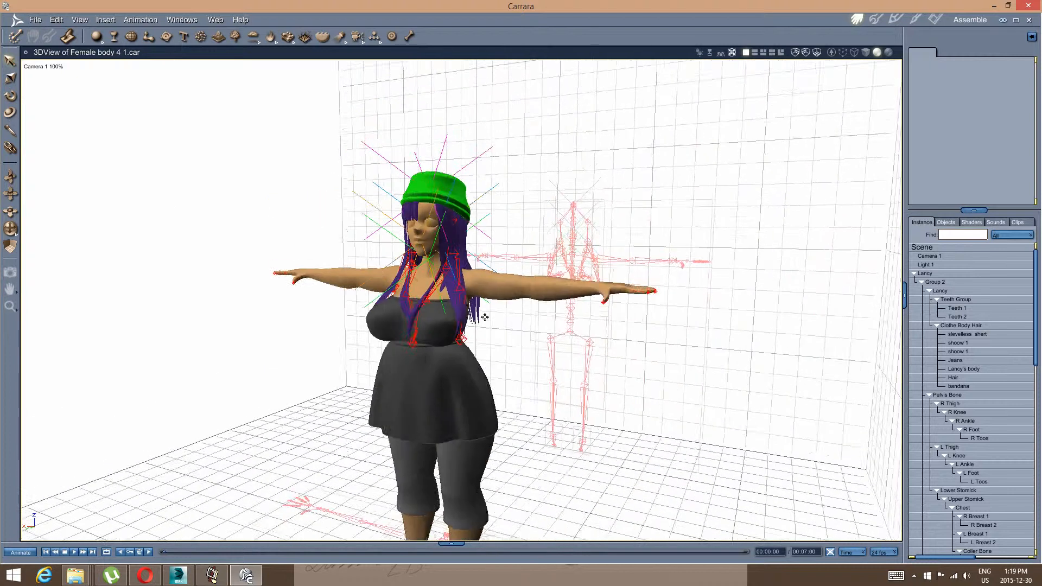
scroll(485, 315, up, 8)
drag(438, 291, 397, 329)
scroll(459, 304, up, 5)
scroll(460, 308, down, 4)
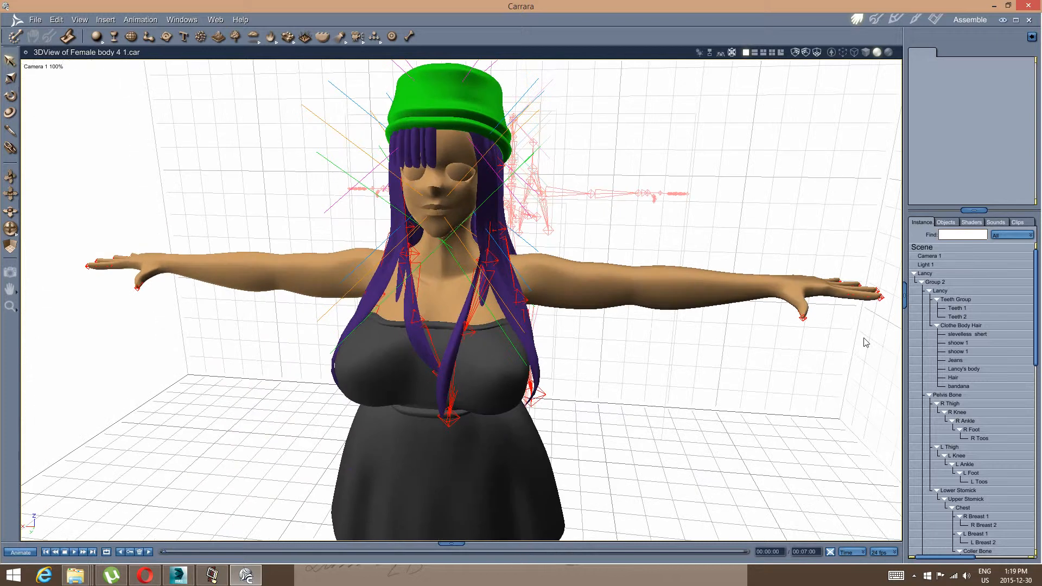
Attach the Hair 1 bone skeleton to the Hair object, with only the selected objects attached.
scroll(948, 375, down, 15)
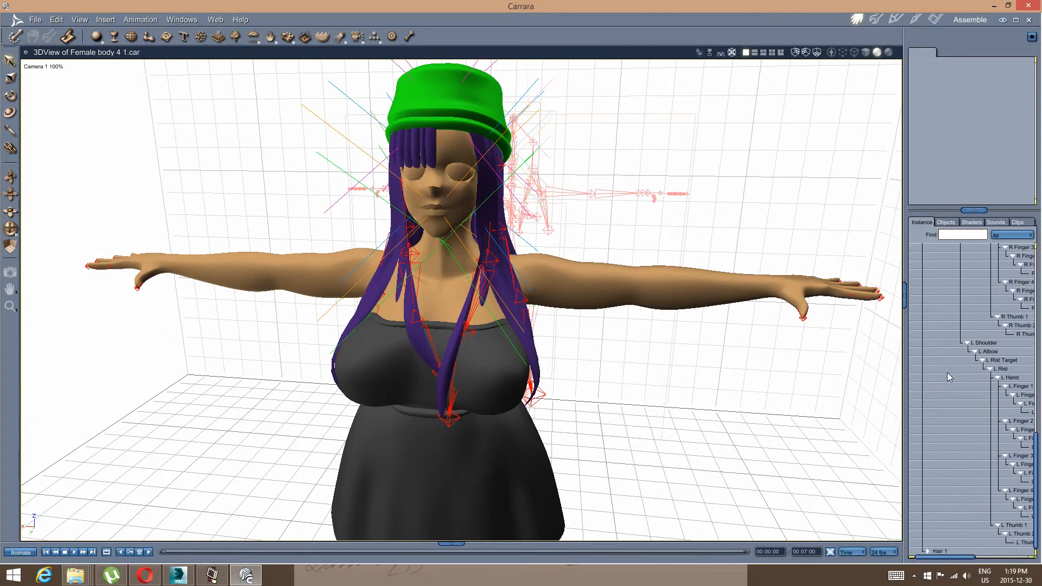
click(939, 552)
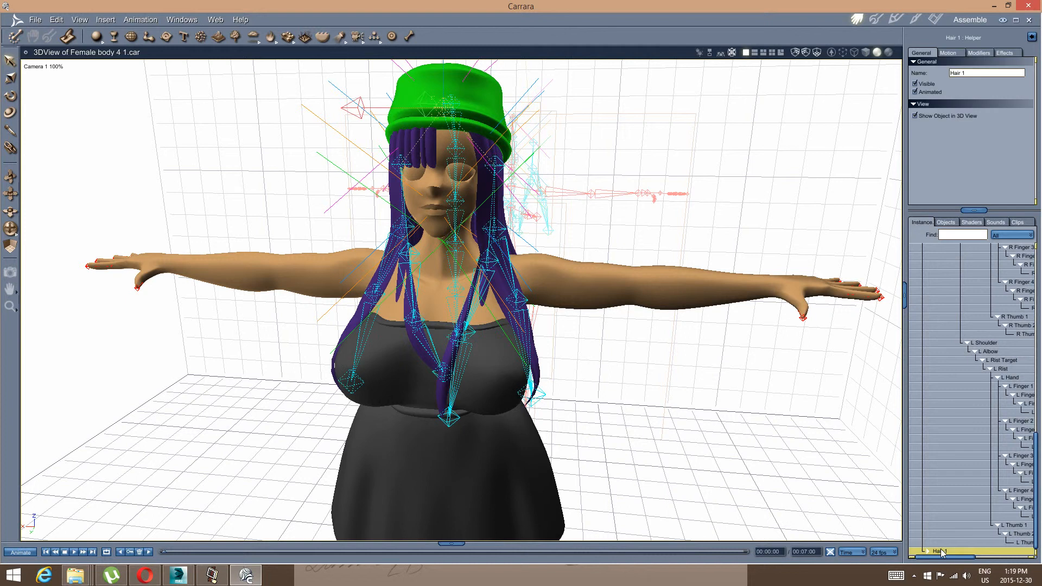
drag(510, 231, 776, 273)
scroll(975, 282, up, 15)
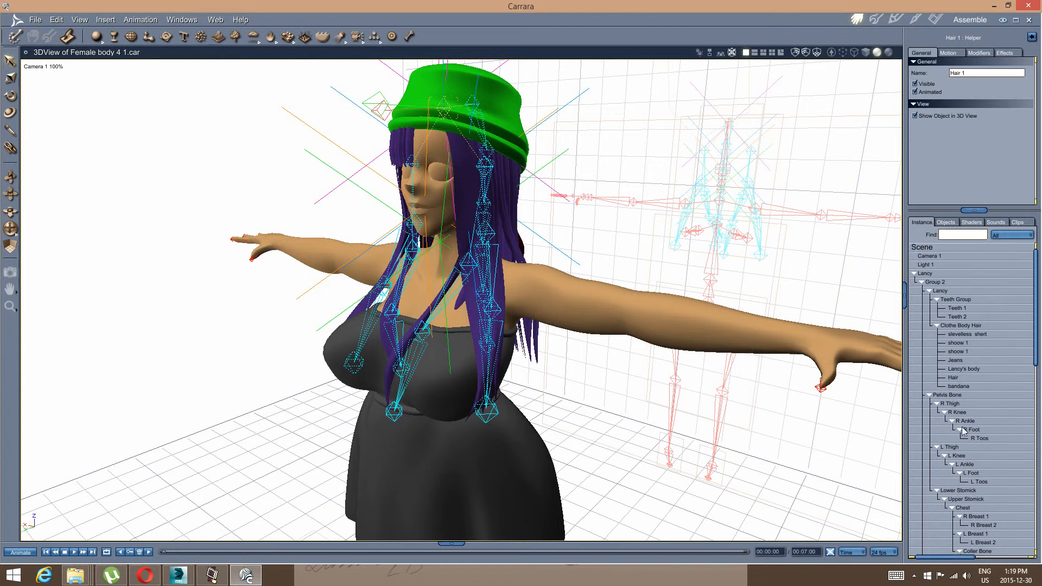
click(953, 378)
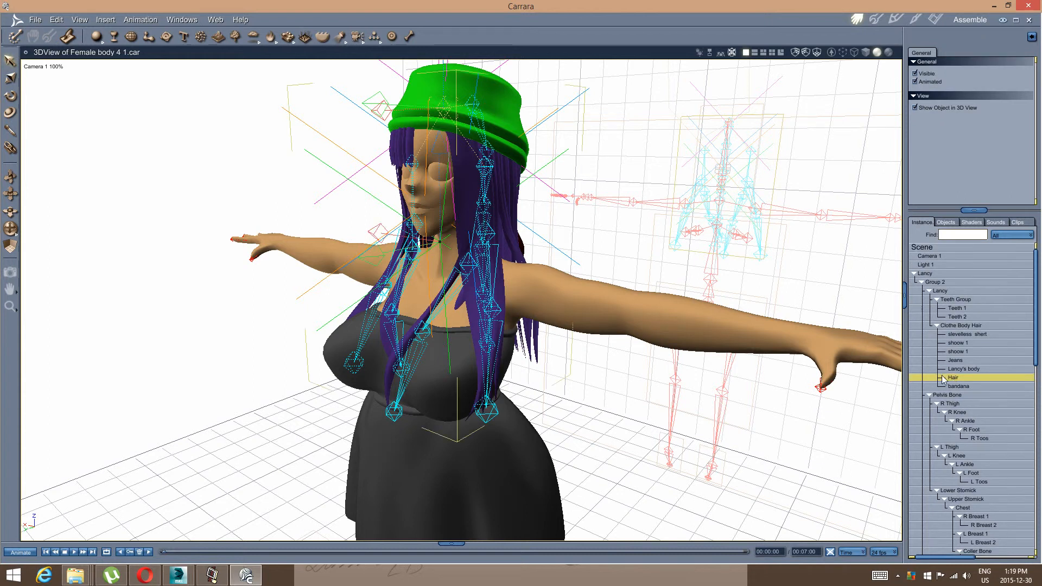
middle_drag(251, 365, 275, 343)
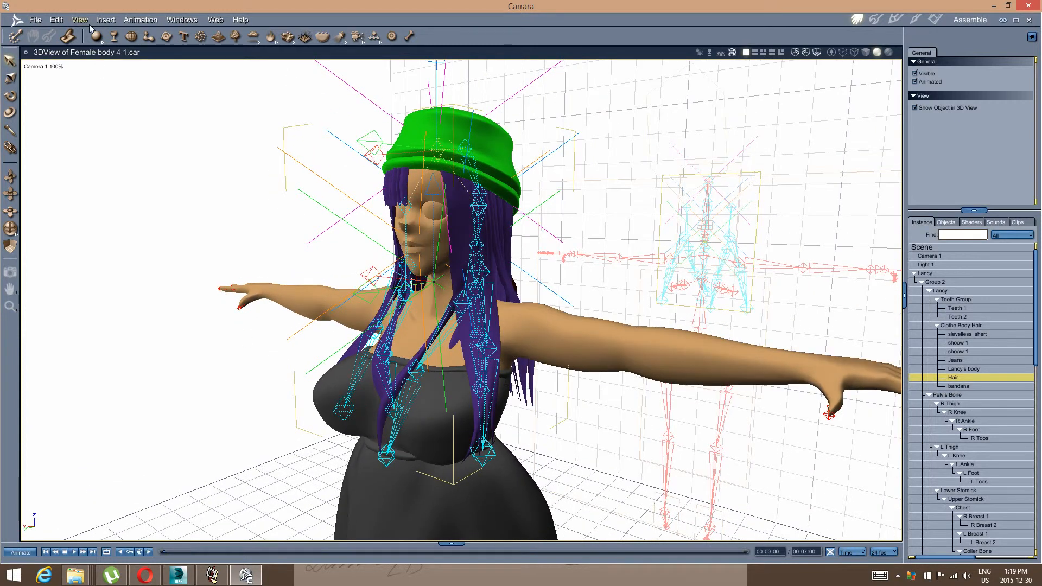
click(141, 20)
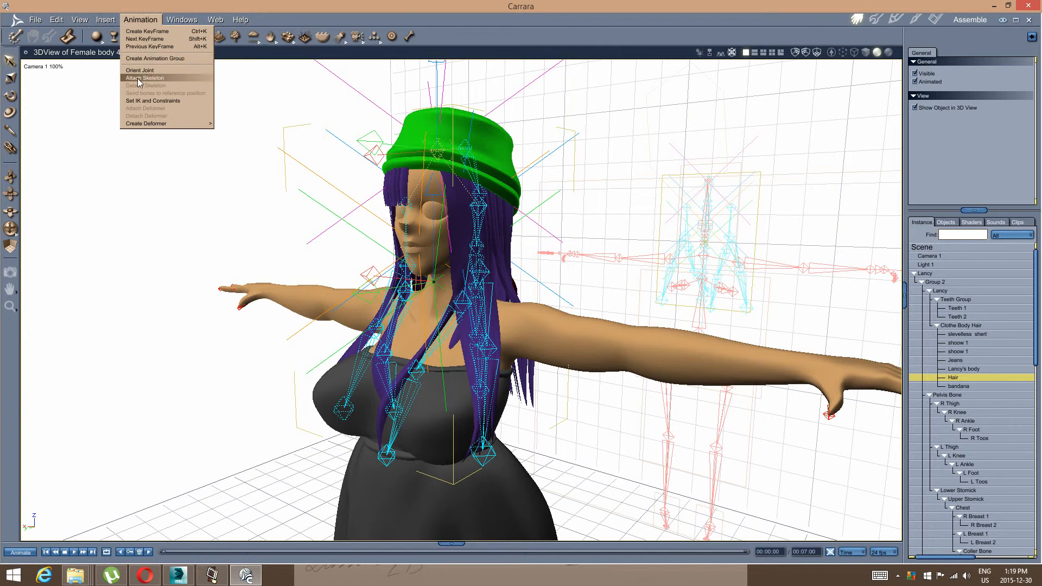
click(138, 78)
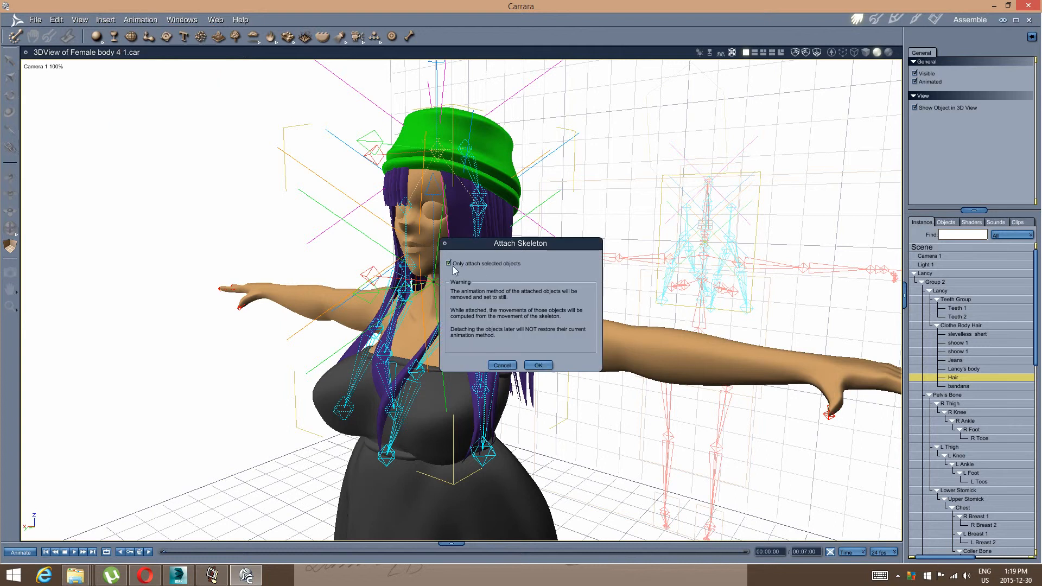
click(538, 365)
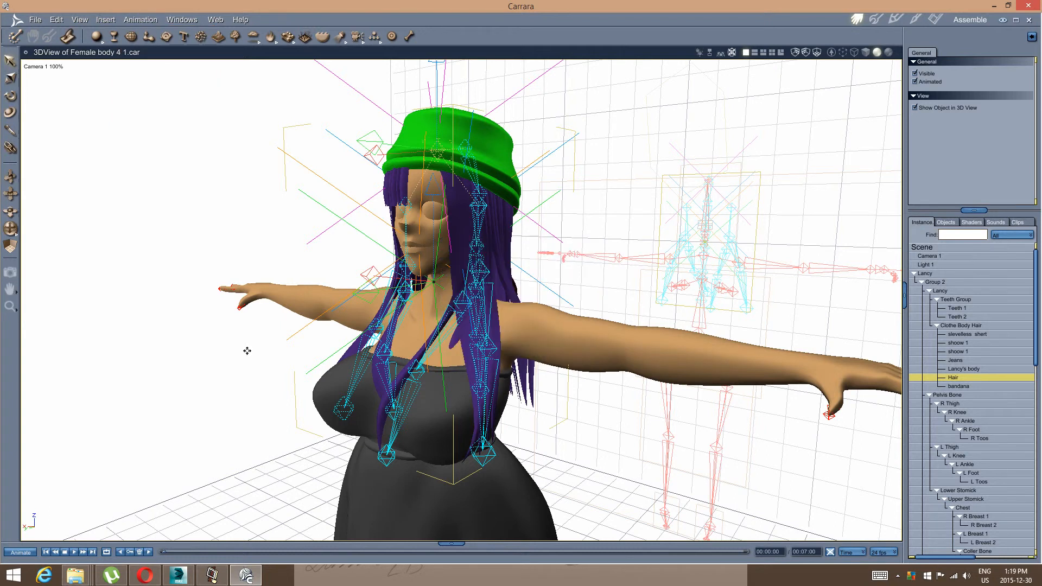
Expand the Hair 1 bone hierarchy and select both the L Bangs Target and R Bangs Target chains.
middle_drag(246, 354, 296, 353)
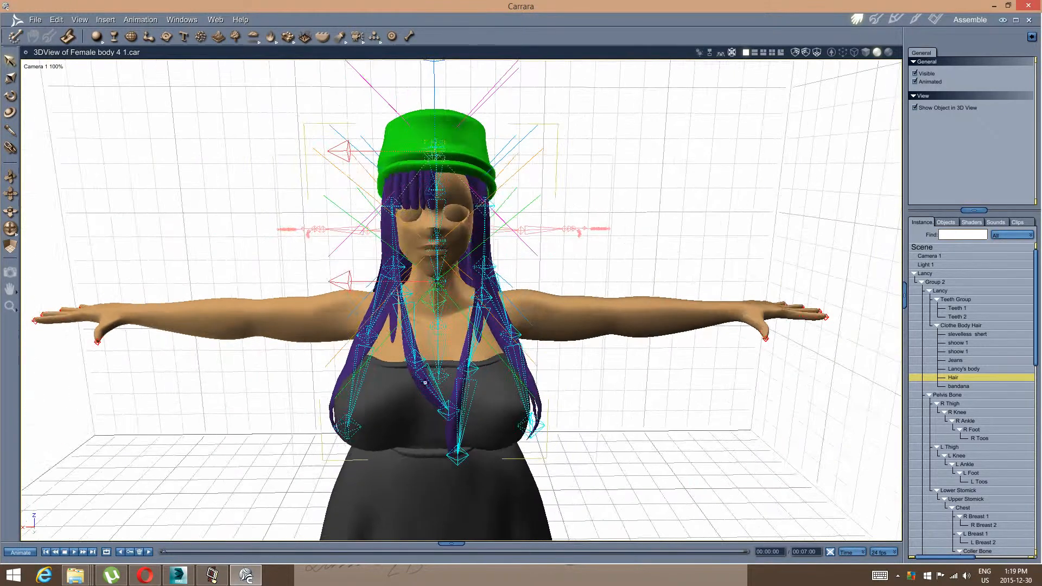
middle_drag(425, 383, 674, 374)
scroll(989, 380, down, 15)
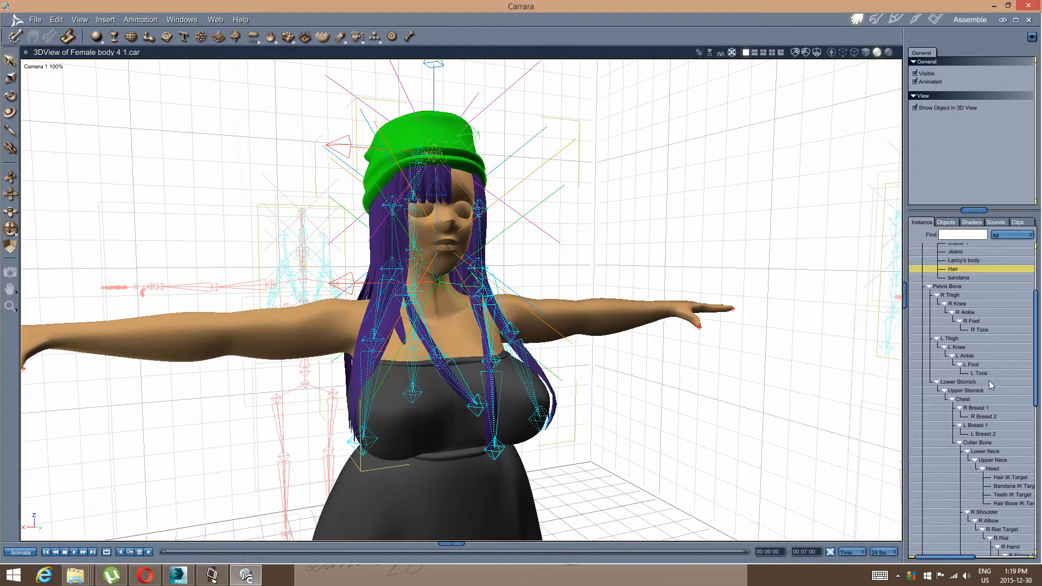
middle_drag(299, 363, 338, 374)
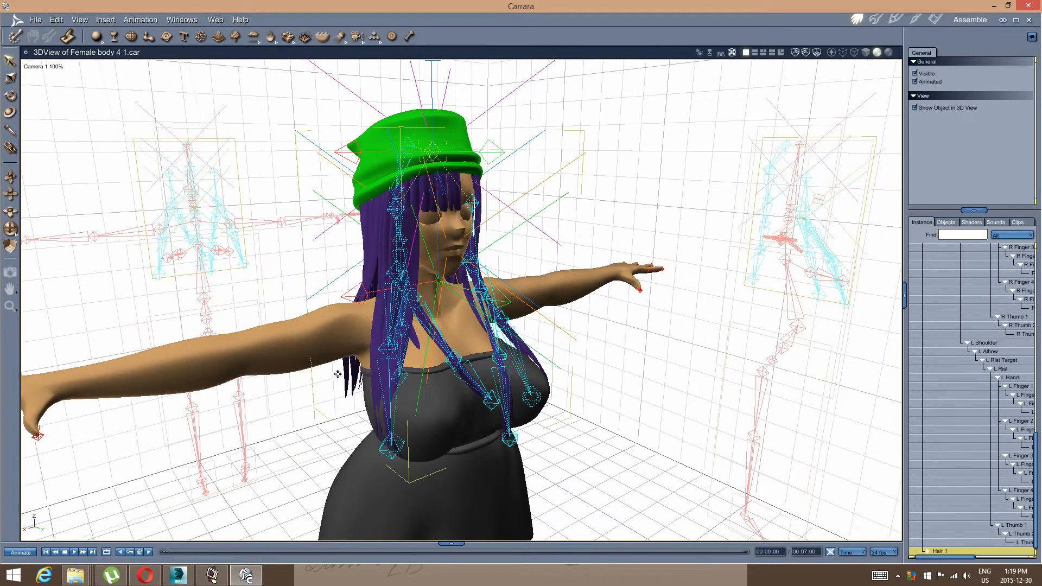
click(876, 438)
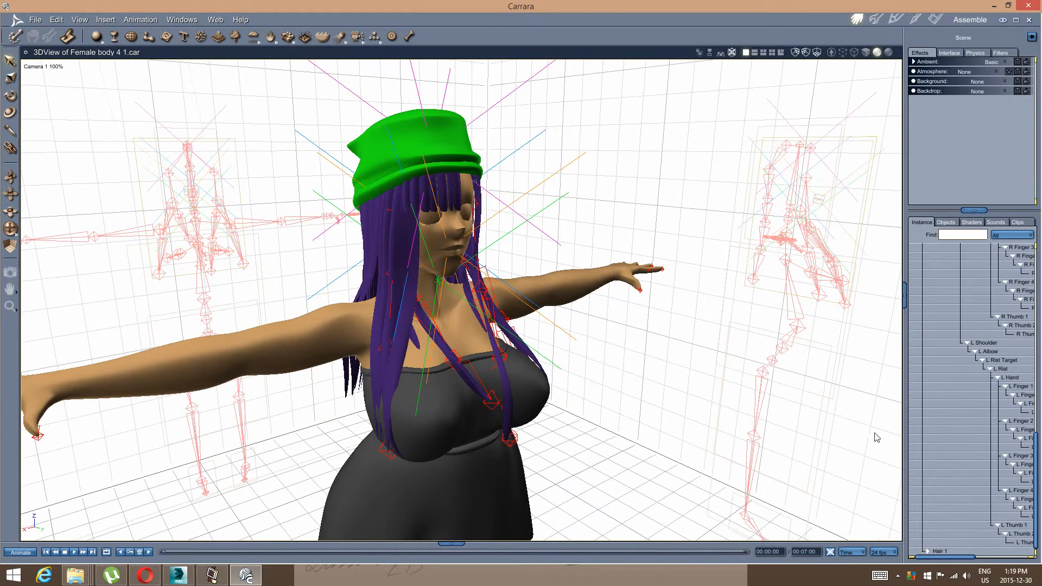
click(930, 552)
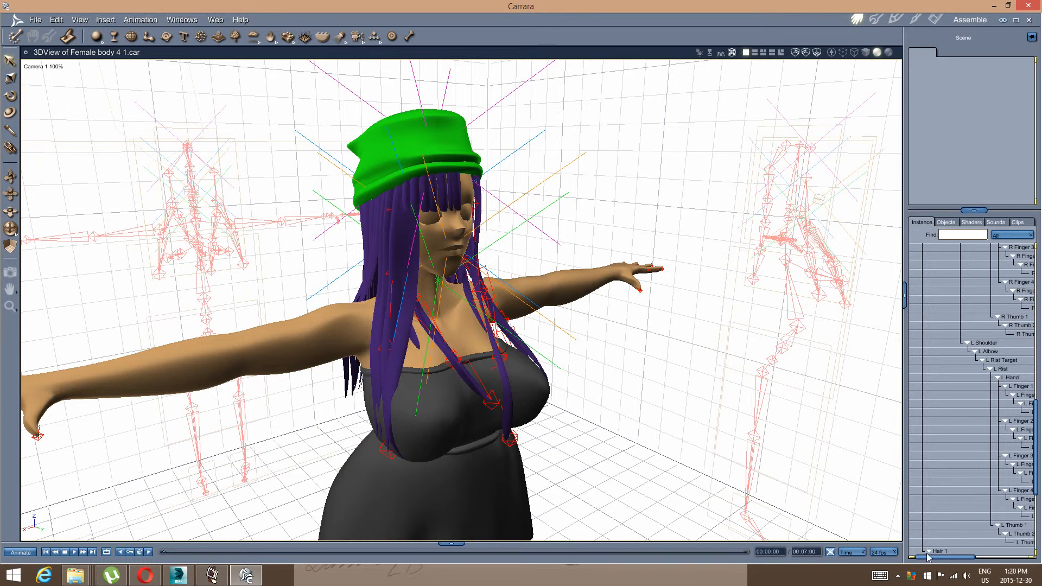
click(929, 551)
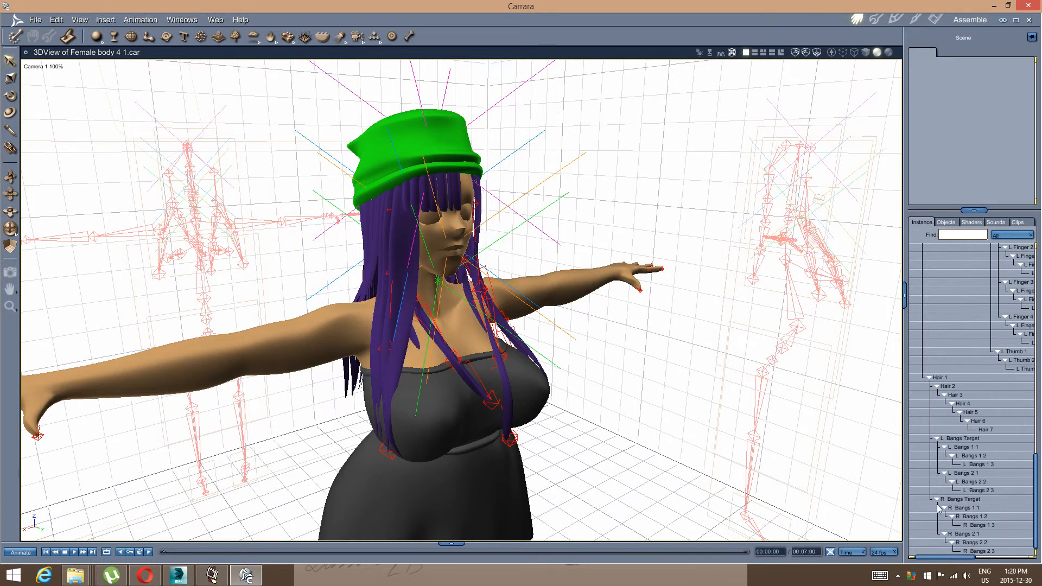
click(966, 439)
middle_drag(667, 419, 601, 411)
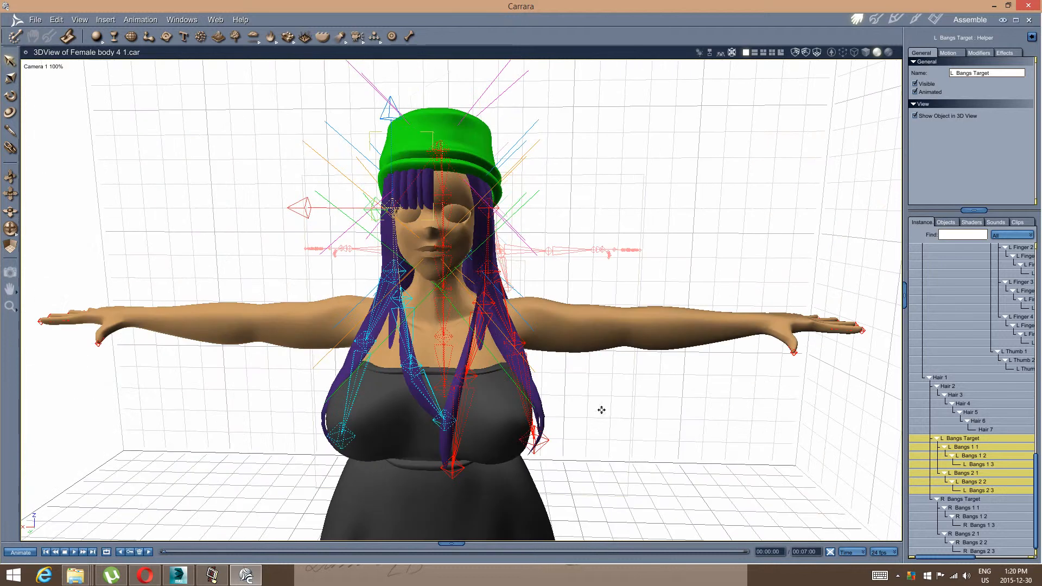
shift+click(960, 500)
middle_drag(532, 398, 421, 212)
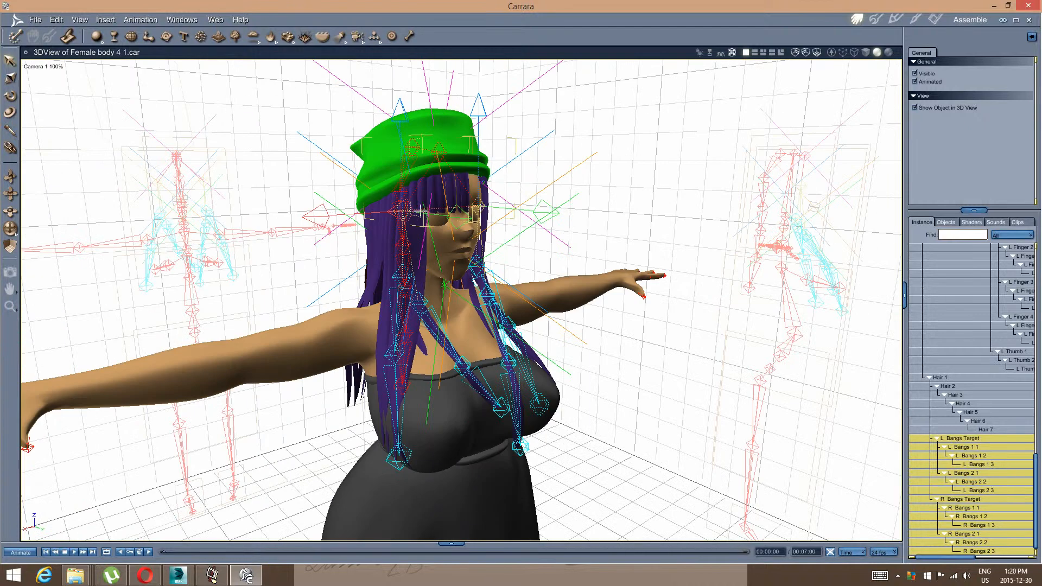
Add the IK modifier and a Ball Joint constraint to the selected L and R Bangs Target trees, including their children.
click(133, 21)
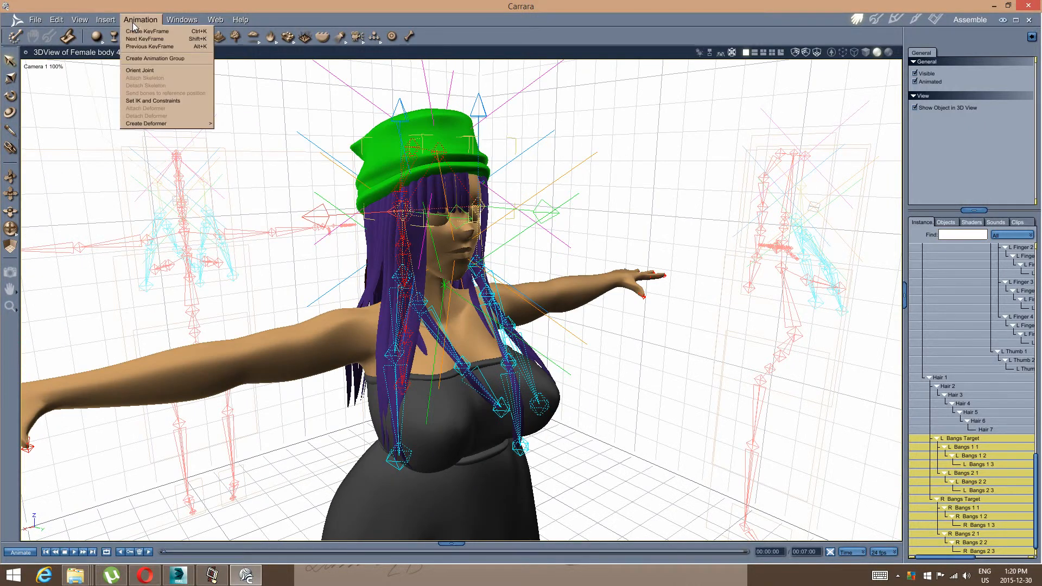
click(148, 100)
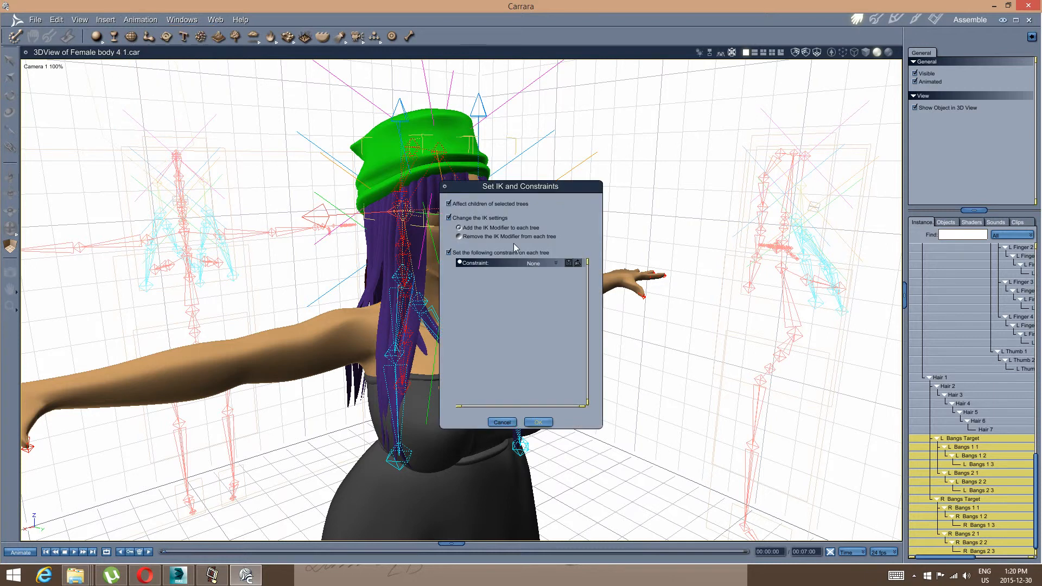
click(554, 264)
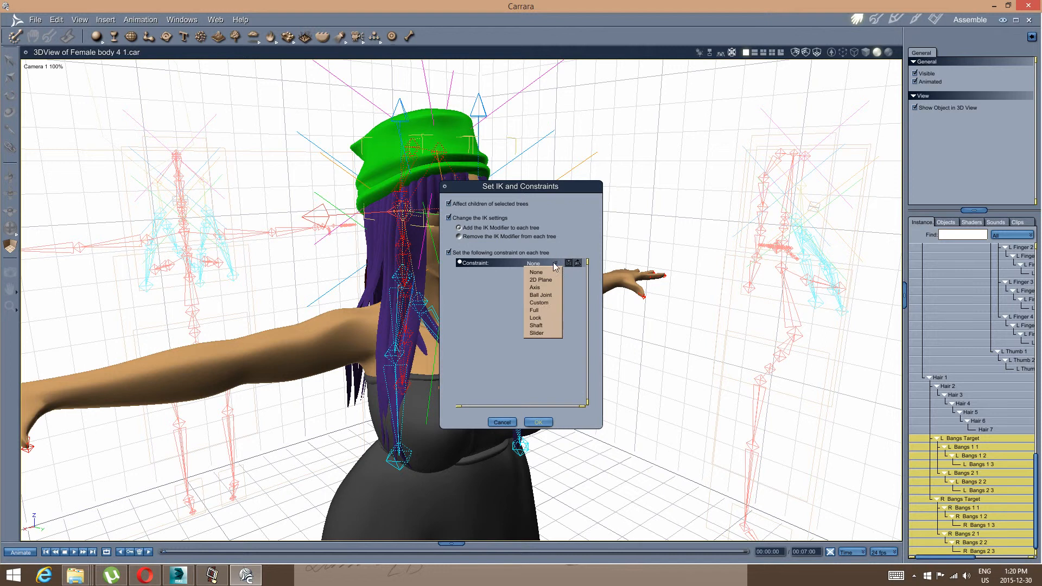
click(543, 296)
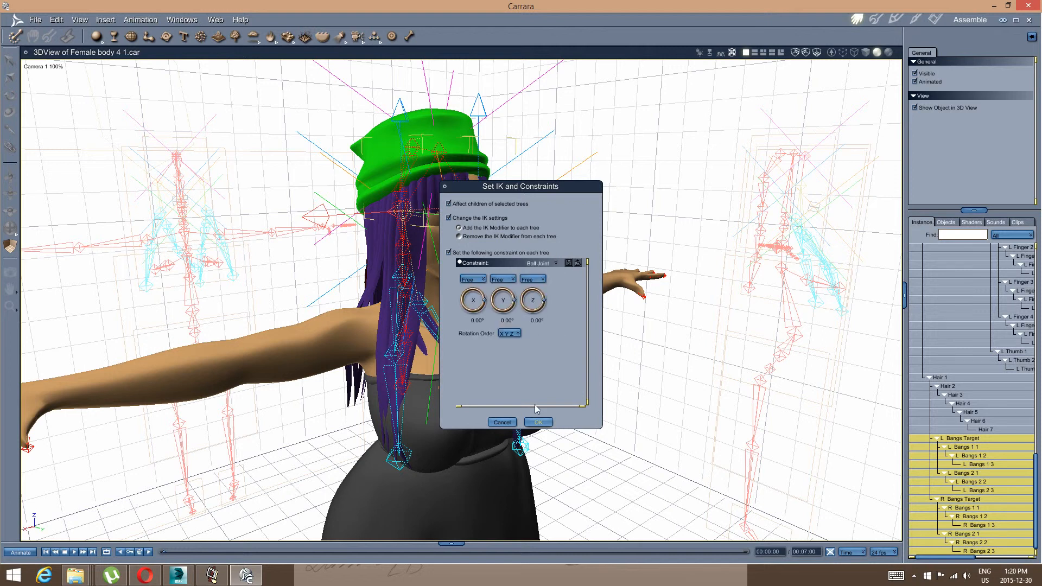
click(538, 423)
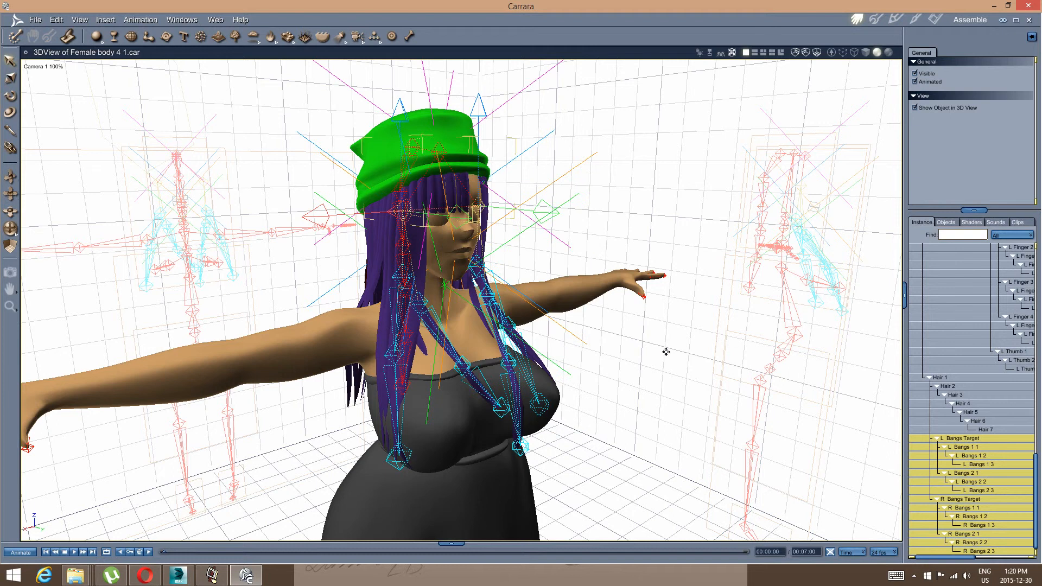
drag(666, 352, 721, 383)
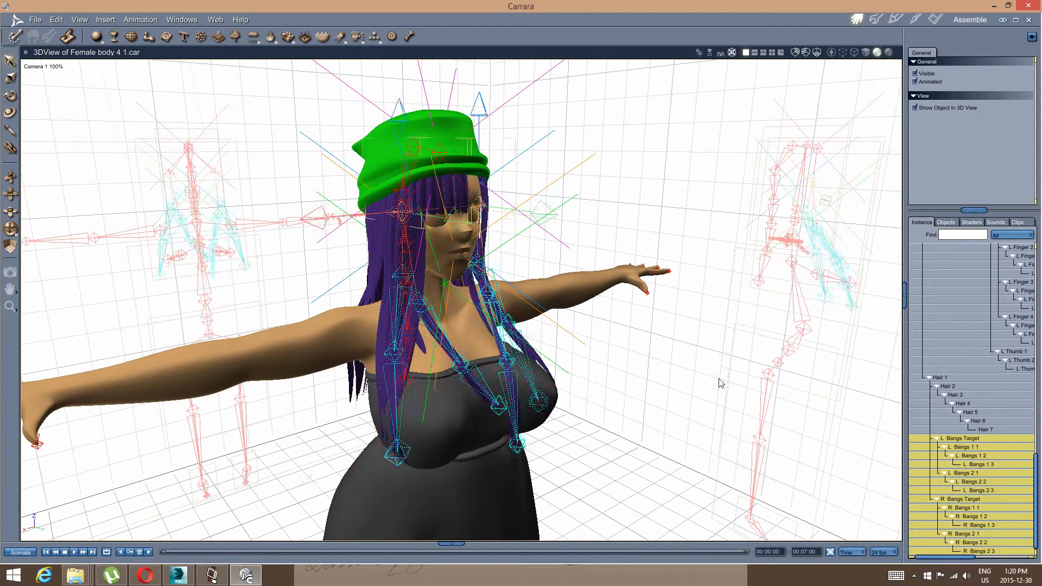
Try moving the L Bangs 1 3 bone outward from the body to test the IK, and undo the move.
click(392, 462)
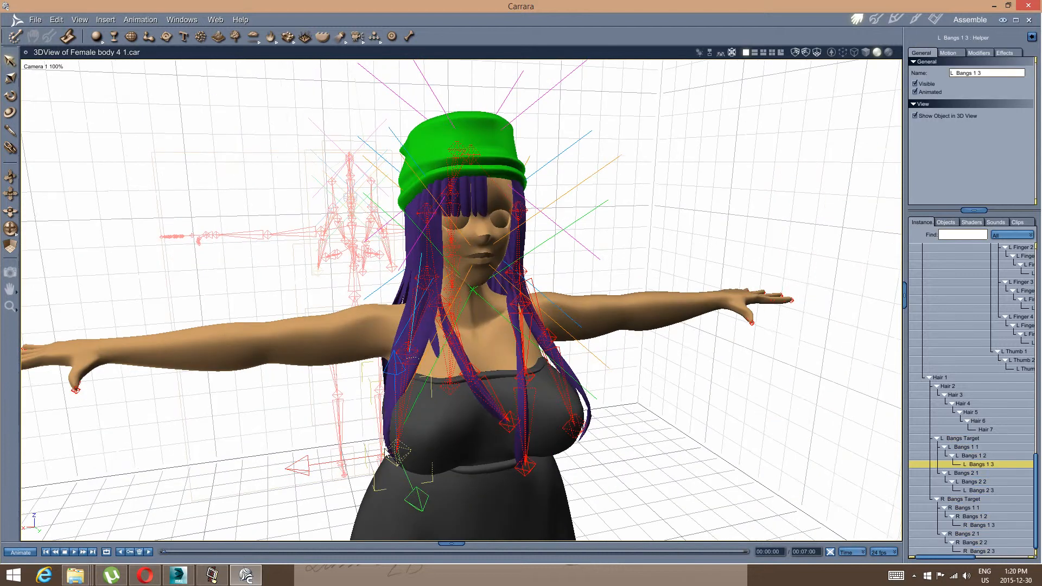
drag(308, 466, 208, 443)
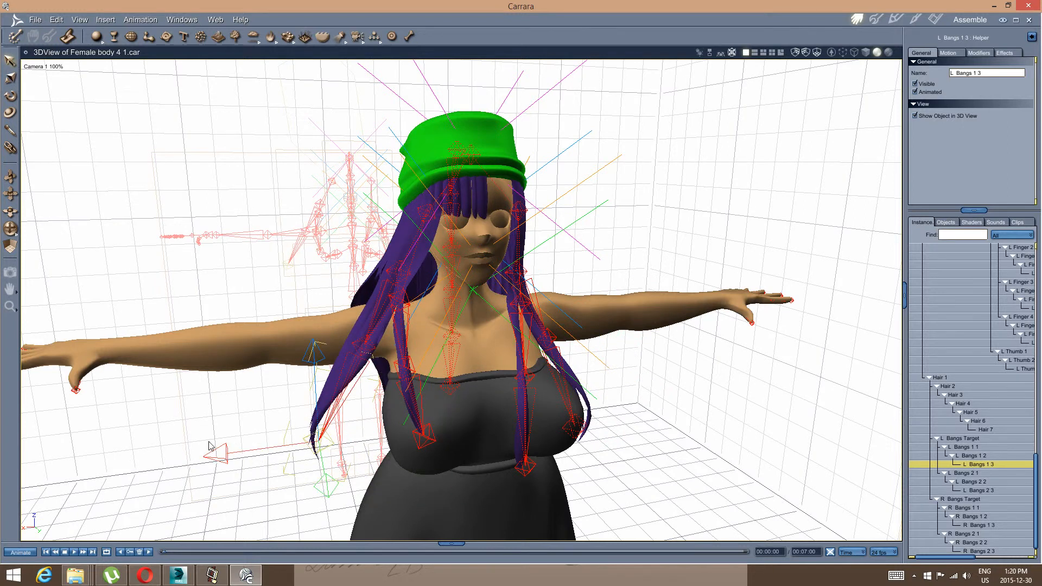
key(ctrl+z)
Select the L Bangs Target bone and examine its motion constraint settings.
middle_drag(181, 455, 403, 373)
click(390, 289)
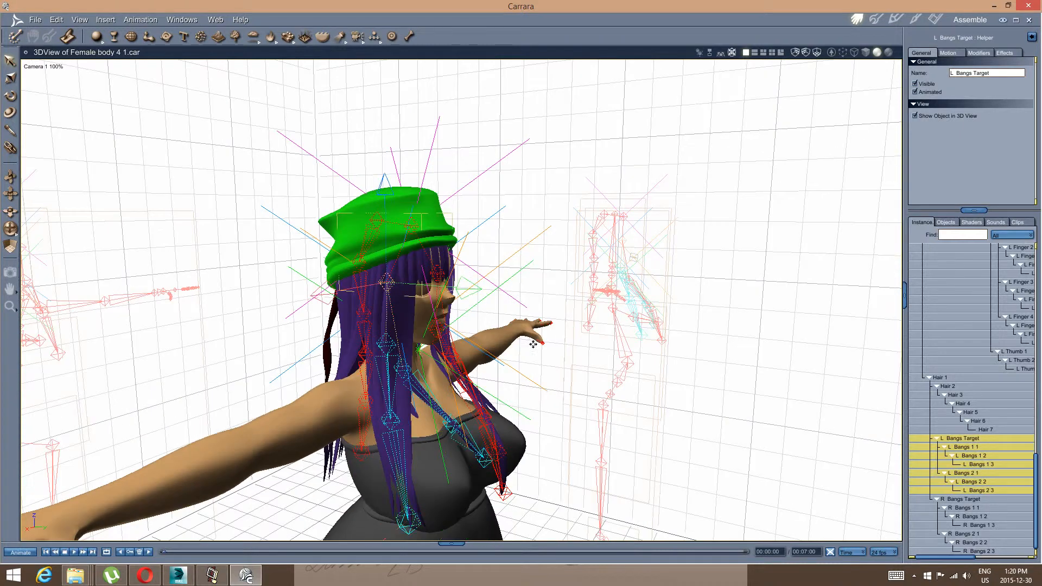
middle_drag(533, 345, 507, 347)
click(947, 52)
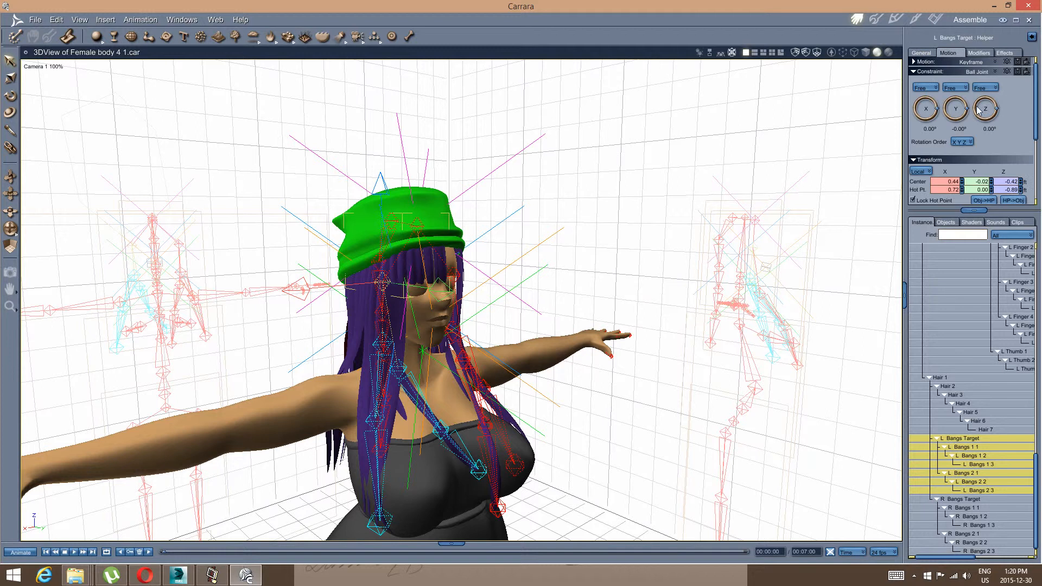
middle_drag(516, 248, 459, 255)
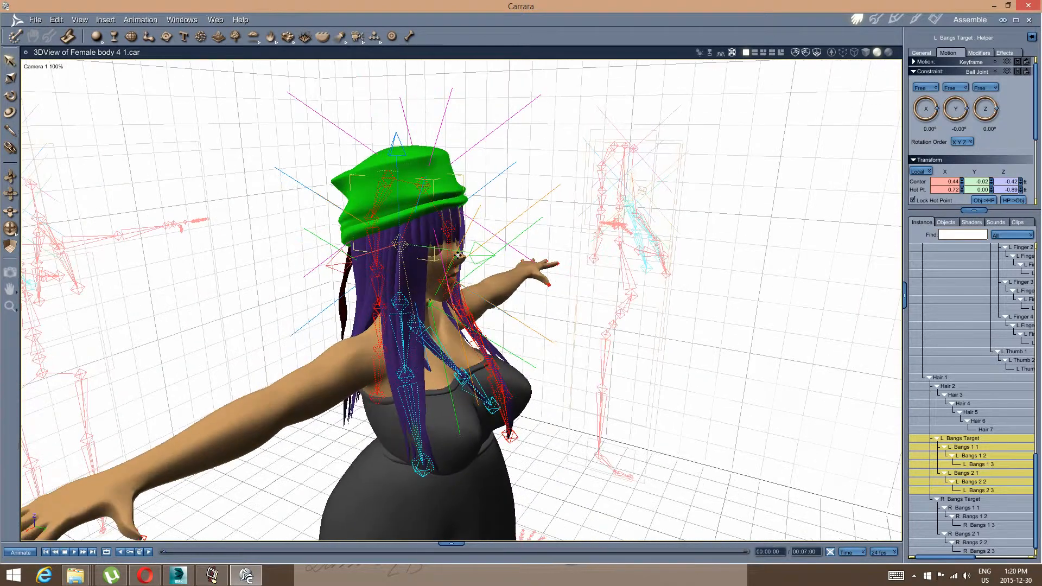
middle_drag(776, 177, 714, 195)
Add the IK modifier and a Ball Joint constraint to the Hair 4 bone and its children at the back of the head.
middle_drag(312, 291, 356, 261)
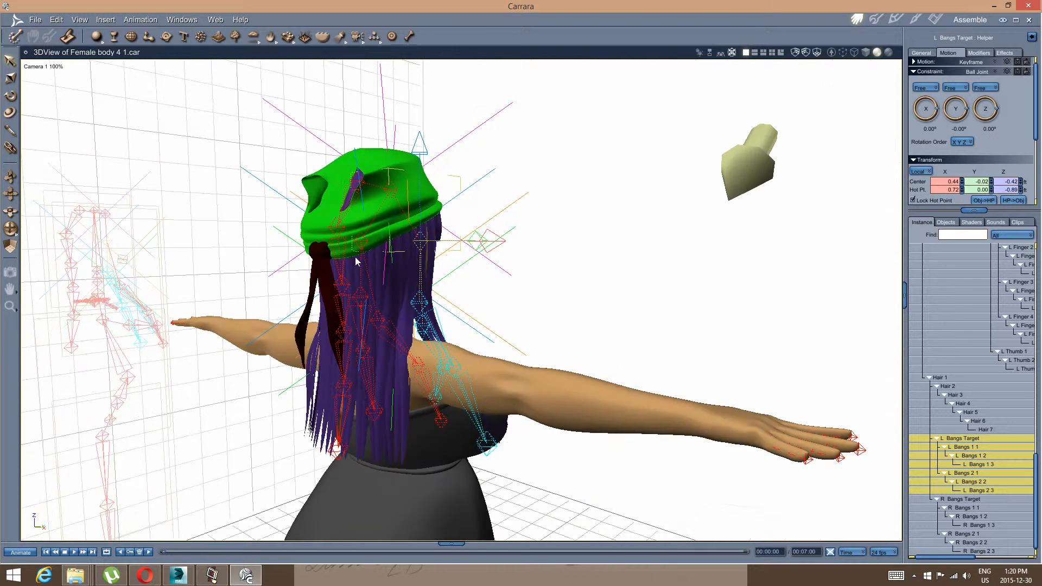
click(337, 228)
middle_drag(417, 244, 399, 223)
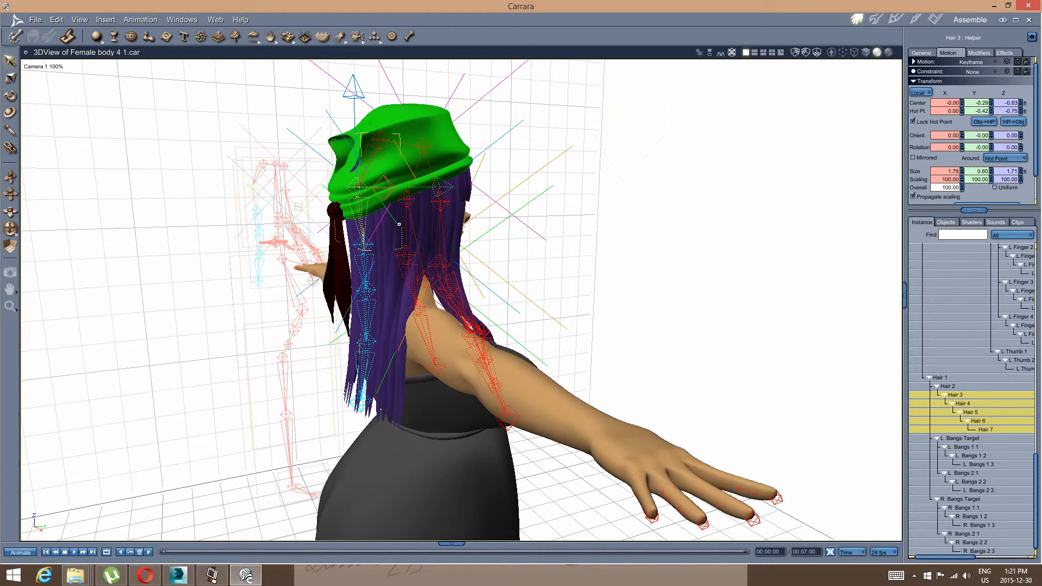
mouse_move(370, 245)
middle_down()
mouse_move(425, 234)
mouse_move(345, 245)
mouse_move(442, 239)
mouse_move(375, 248)
middle_up()
click(366, 247)
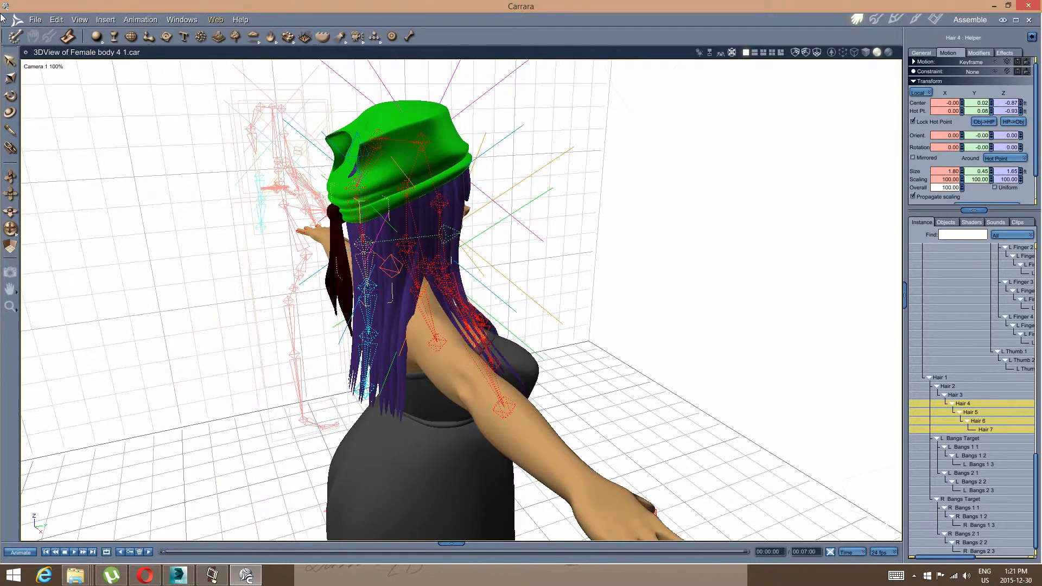
click(140, 20)
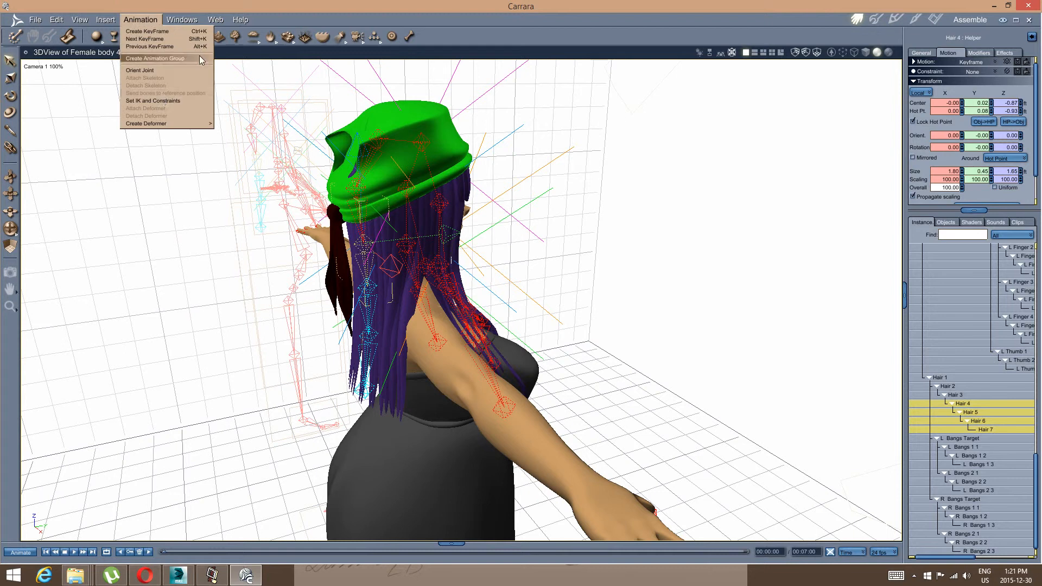
click(163, 101)
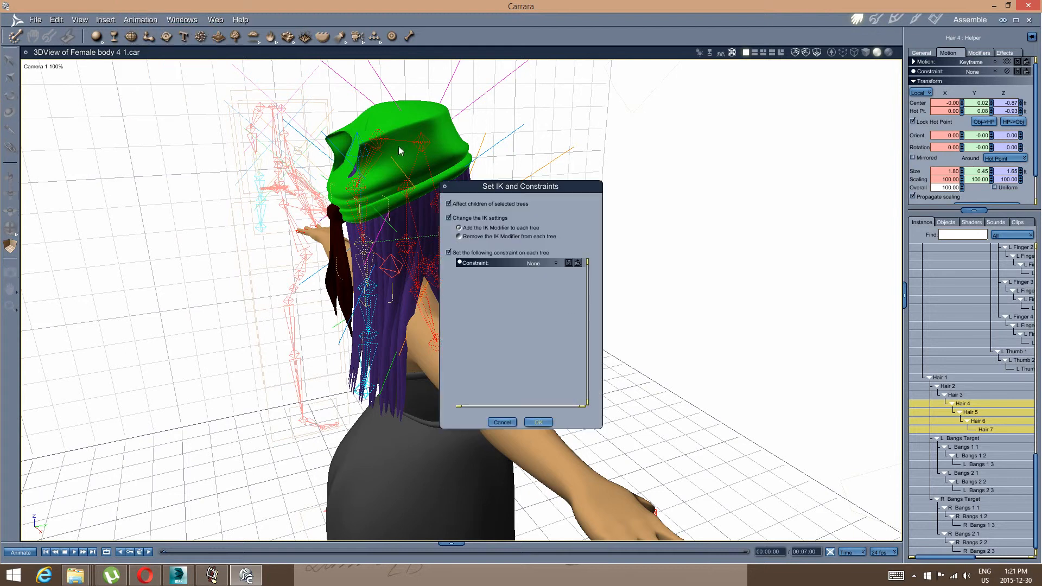
click(556, 265)
click(540, 295)
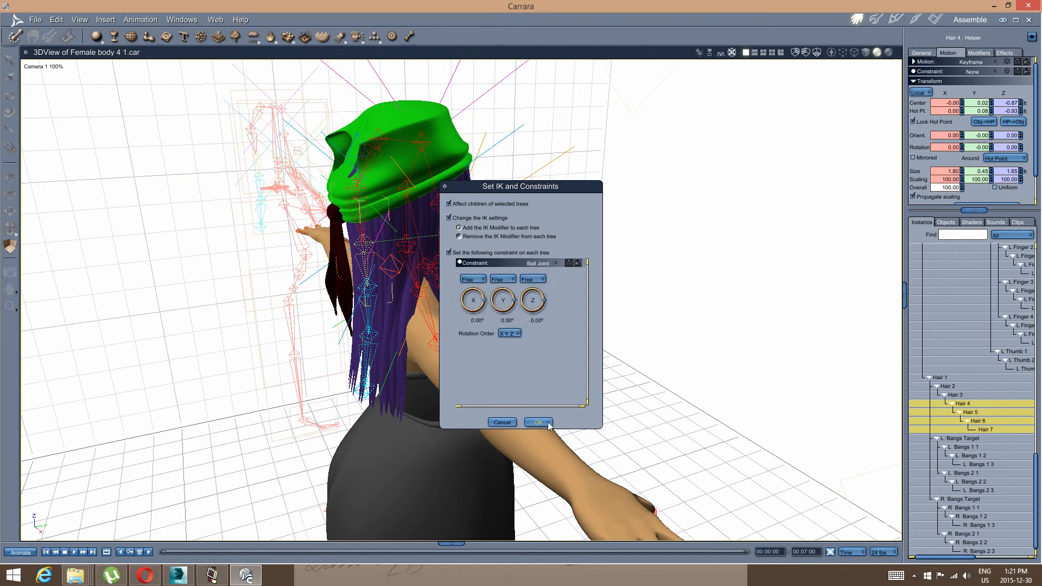
click(543, 422)
Set the L Bangs Target bone's constraint to None.
middle_drag(673, 326, 570, 306)
middle_drag(640, 437, 696, 442)
click(678, 431)
click(385, 227)
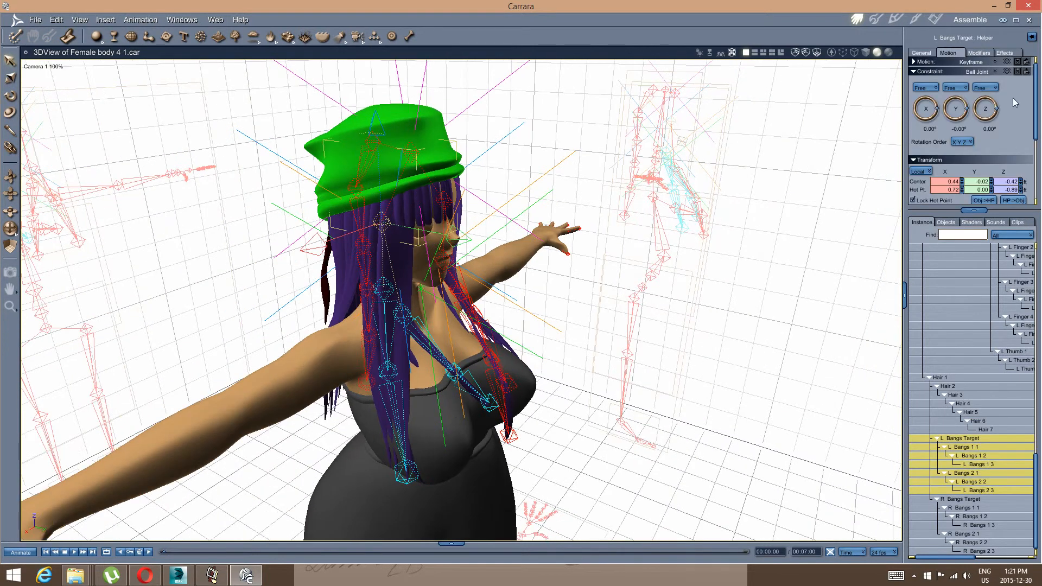
click(996, 72)
click(991, 86)
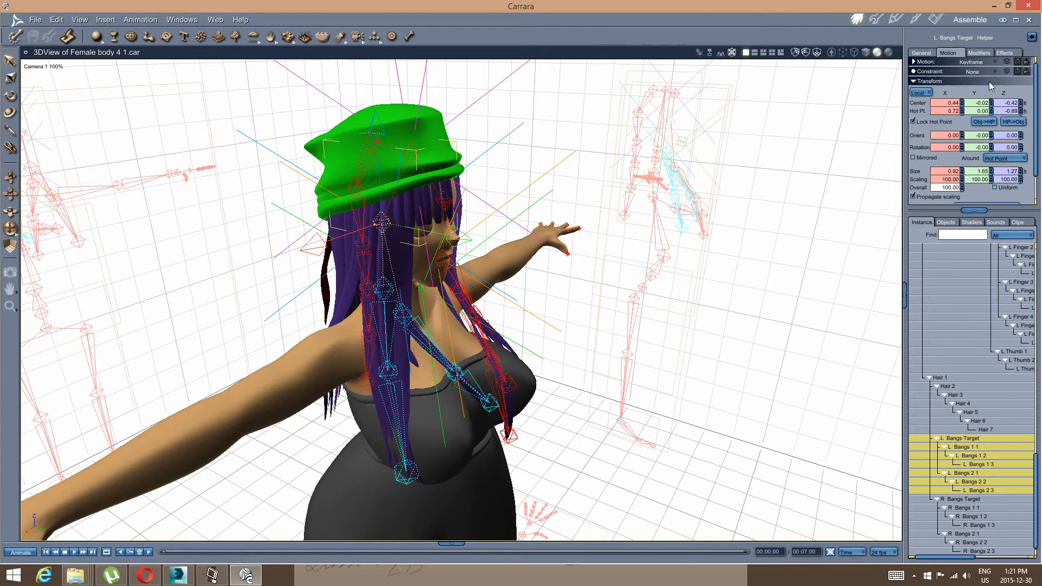
Set the R Bangs Target bone's Ball Joint X and Z rotation values to 0°.
middle_drag(567, 186, 472, 227)
click(473, 215)
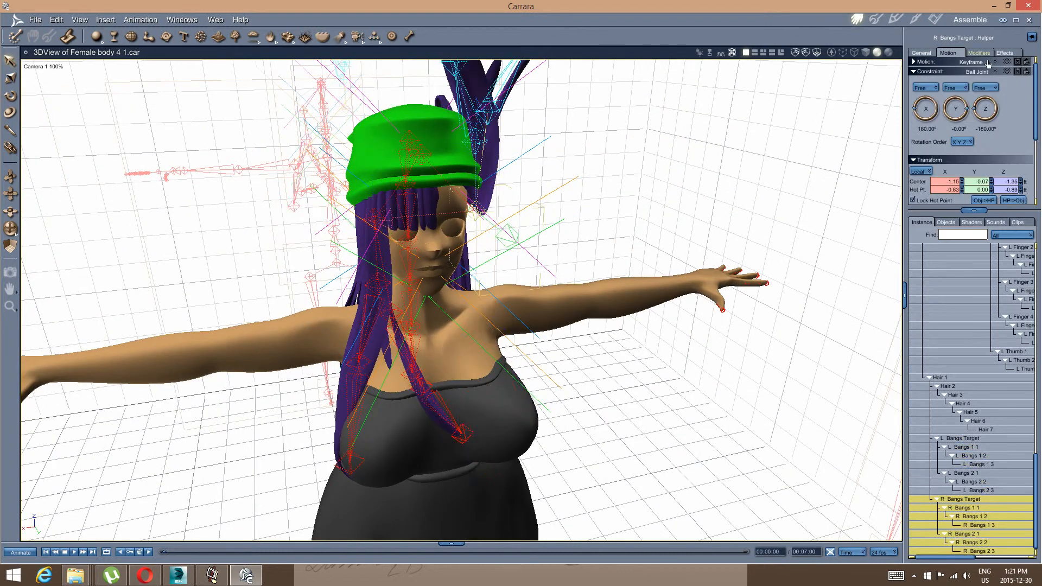
mouse_move(593, 186)
middle_down()
mouse_move(448, 186)
mouse_move(578, 177)
middle_up()
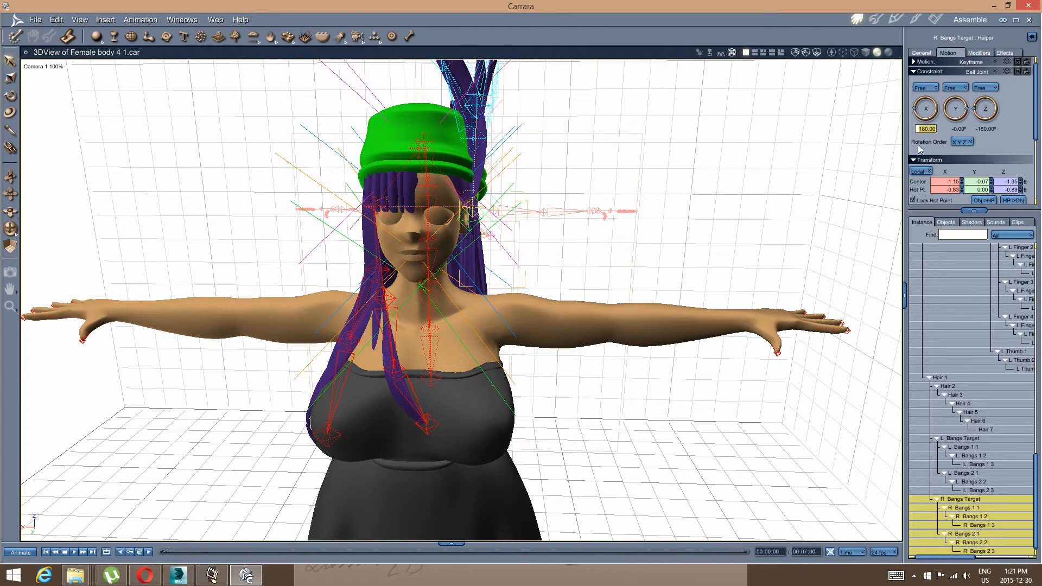
key(Return)
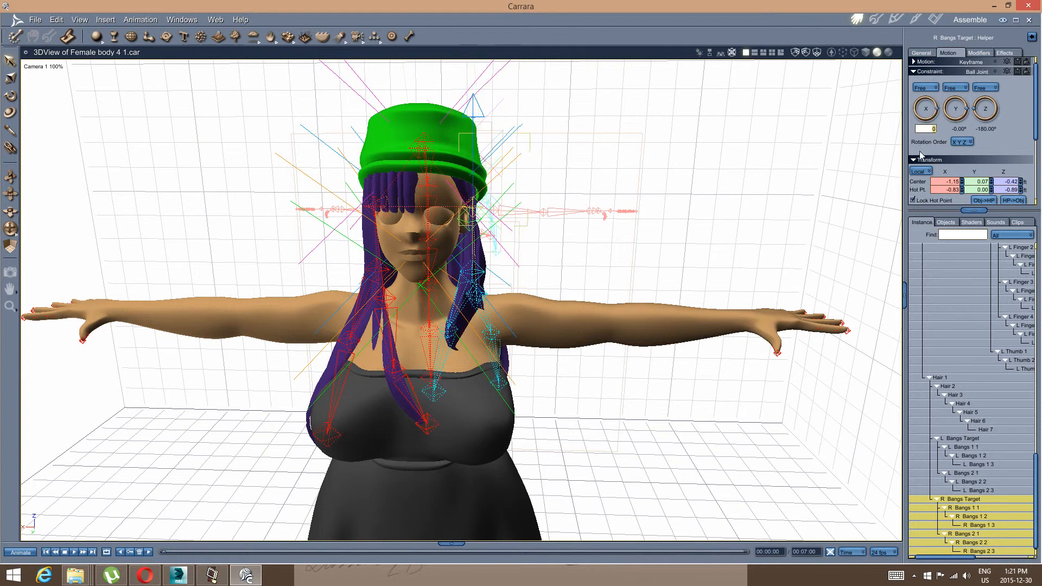
click(954, 128)
click(985, 129)
text(0)
key(Return)
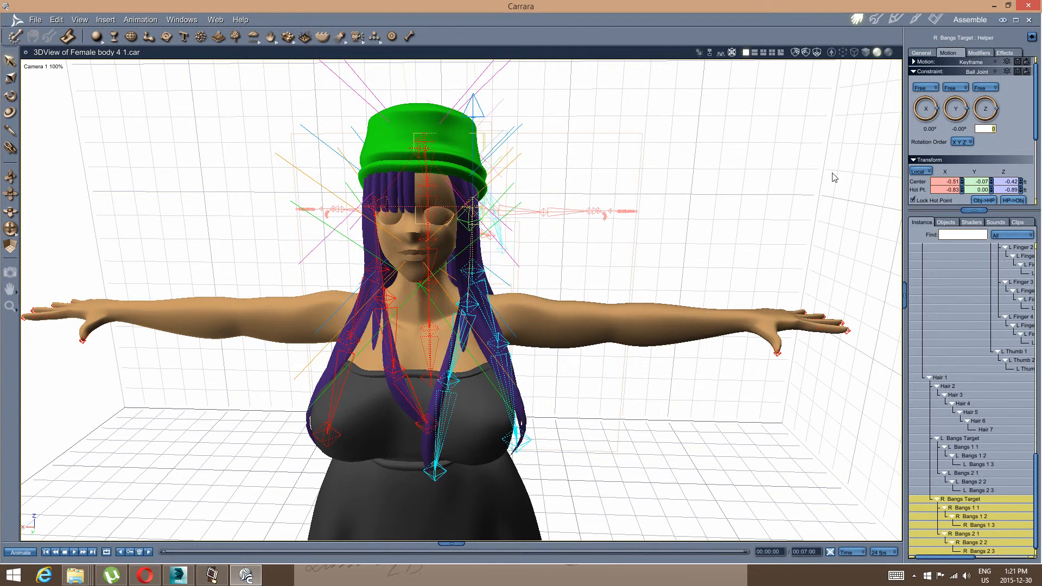
Change the R Bangs Target bone's constraint from Ball Joint to None.
middle_drag(532, 250, 639, 175)
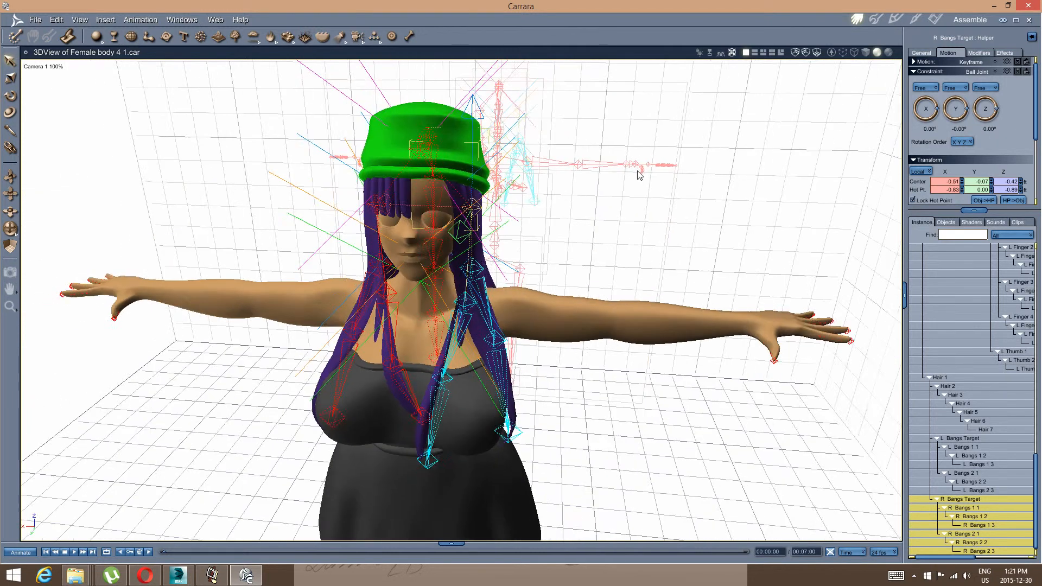
mouse_move(635, 252)
middle_down()
mouse_move(575, 244)
mouse_move(642, 223)
mouse_move(628, 246)
mouse_move(643, 254)
middle_up()
click(995, 71)
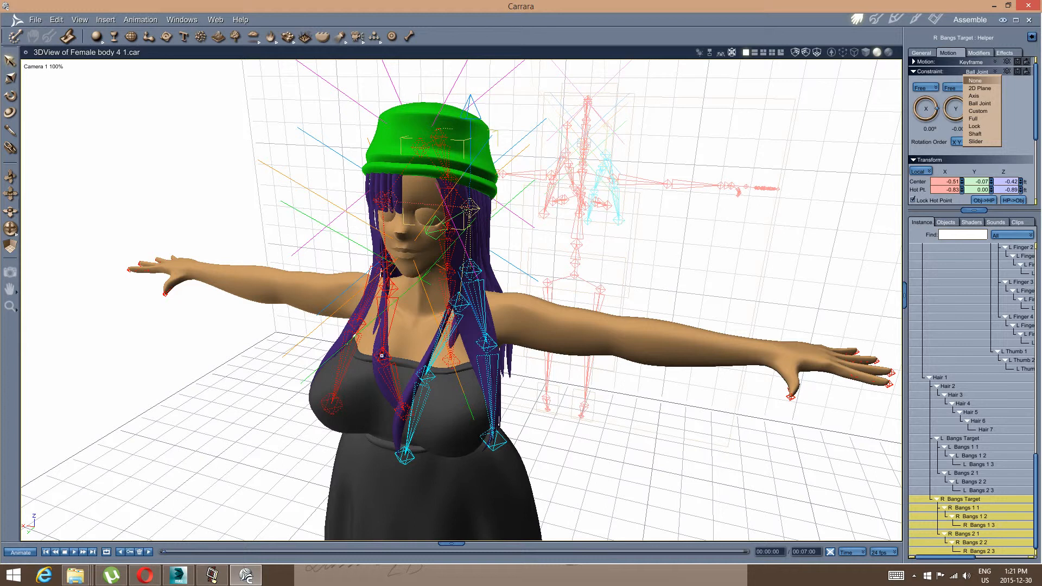
middle_drag(381, 355, 411, 338)
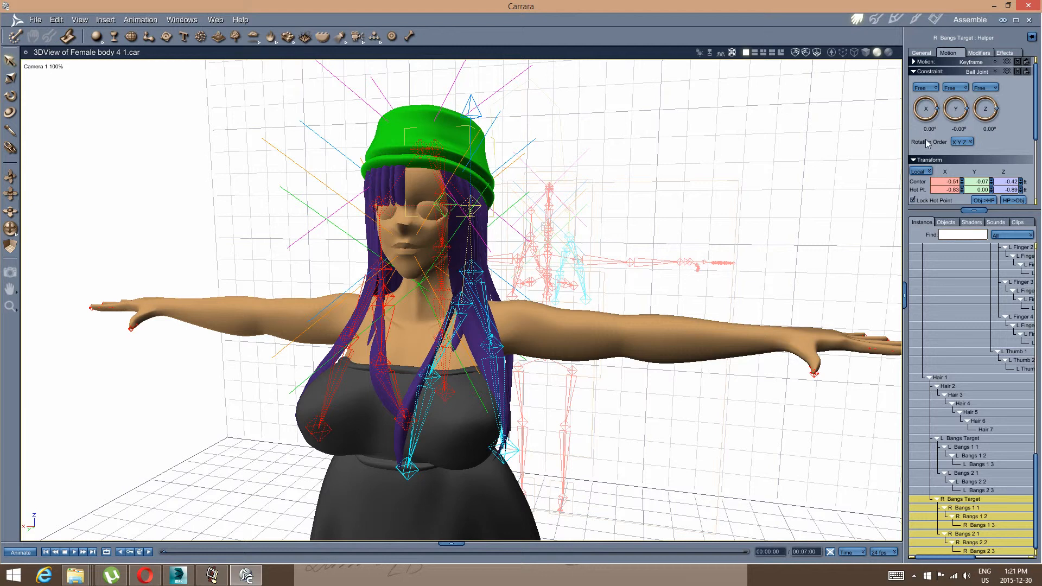
click(996, 73)
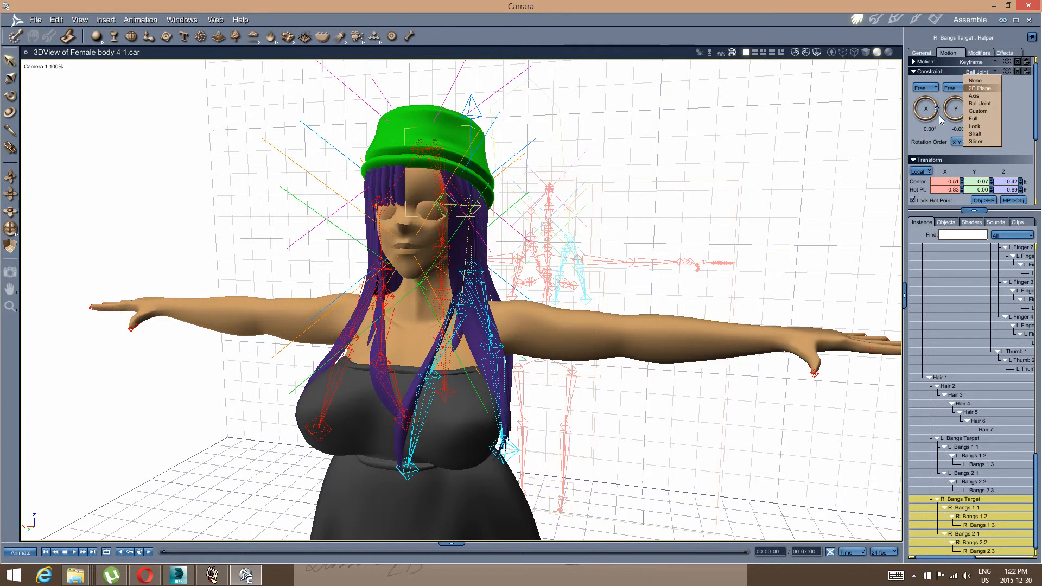
click(975, 81)
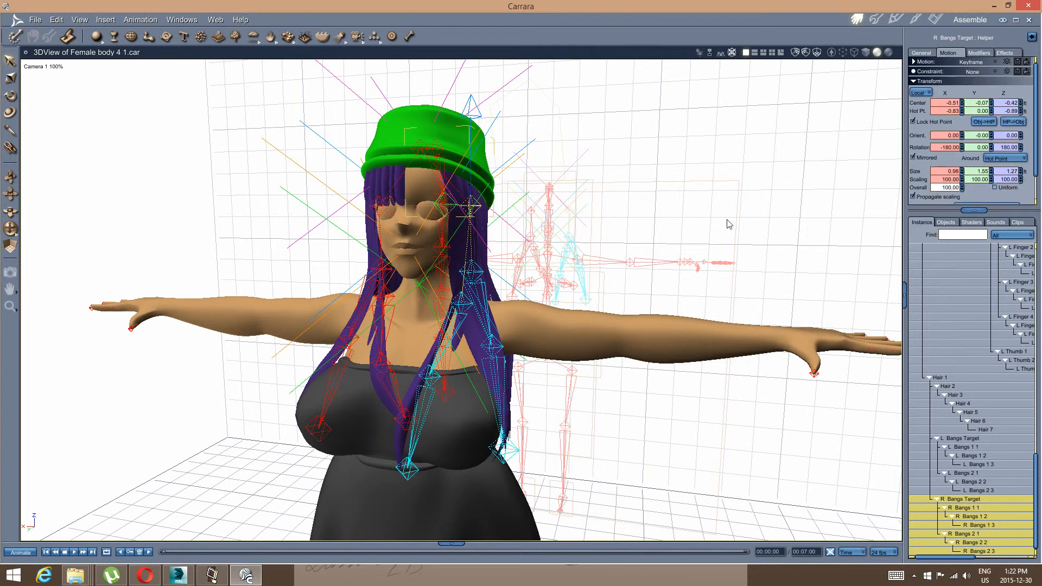
Try moving the L Bangs 1 3 and L Bangs 2 3 tip bones to test how the strands follow, undoing each move.
middle_drag(434, 298, 484, 293)
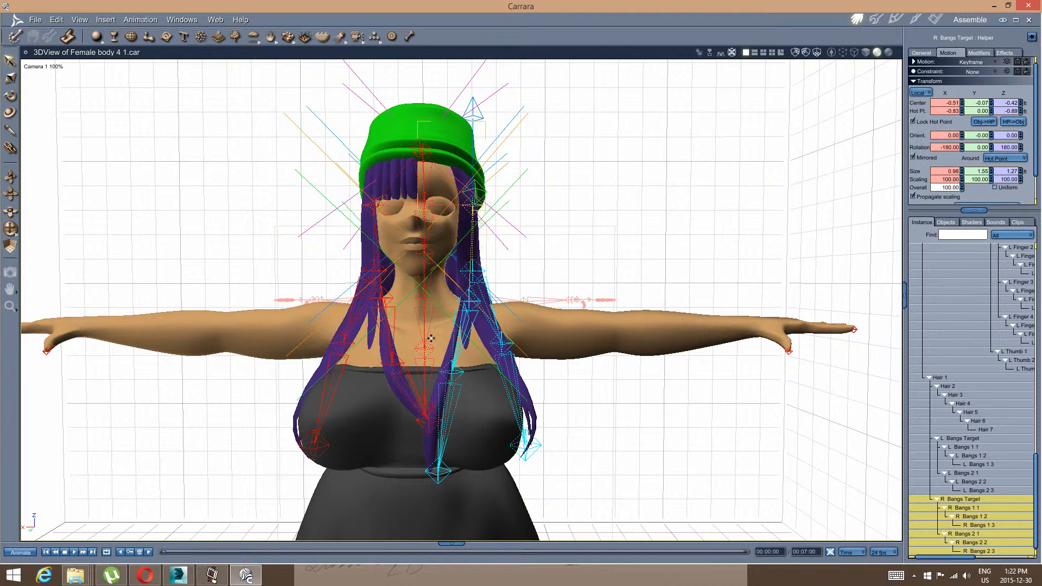
middle_drag(430, 338, 389, 284)
click(369, 345)
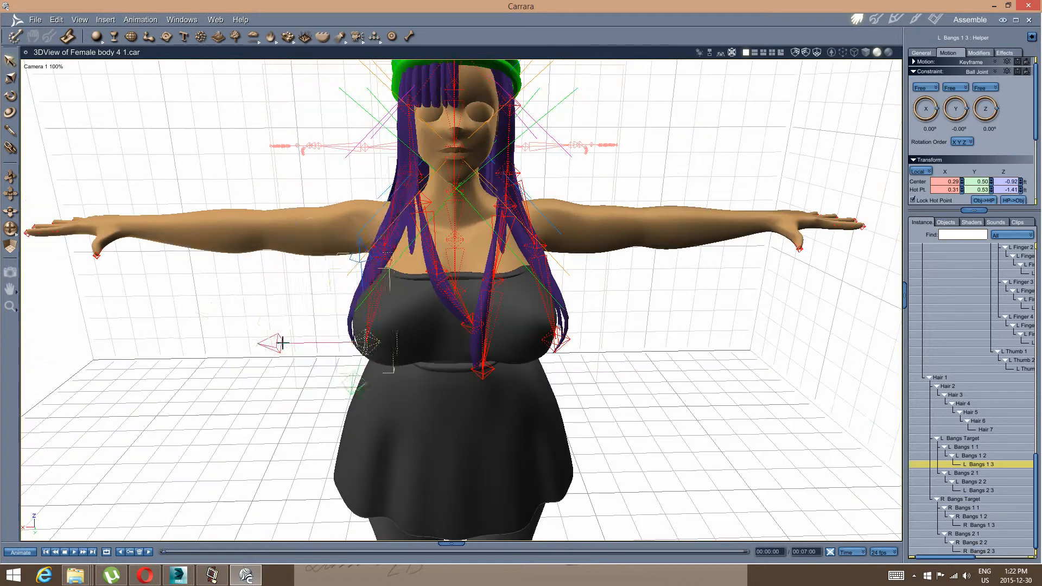
drag(281, 342, 429, 335)
key(ctrl+z)
click(470, 326)
mouse_move(470, 326)
middle_down()
mouse_move(451, 323)
mouse_move(468, 321)
middle_up()
drag(541, 346, 424, 388)
key(ctrl+z)
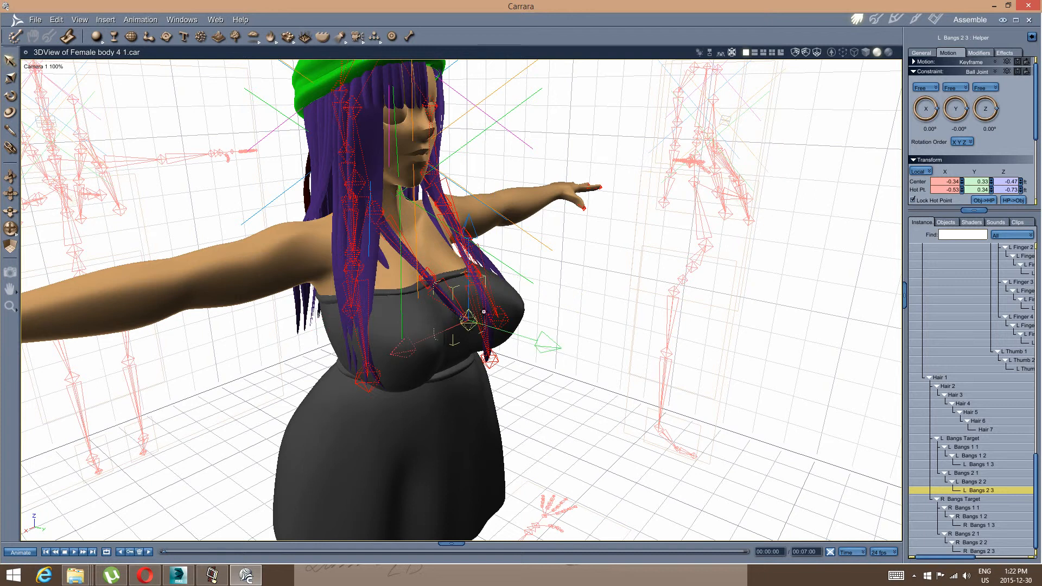
Set the L Bangs Target bone's constraint to Ball Joint.
middle_drag(508, 362, 482, 353)
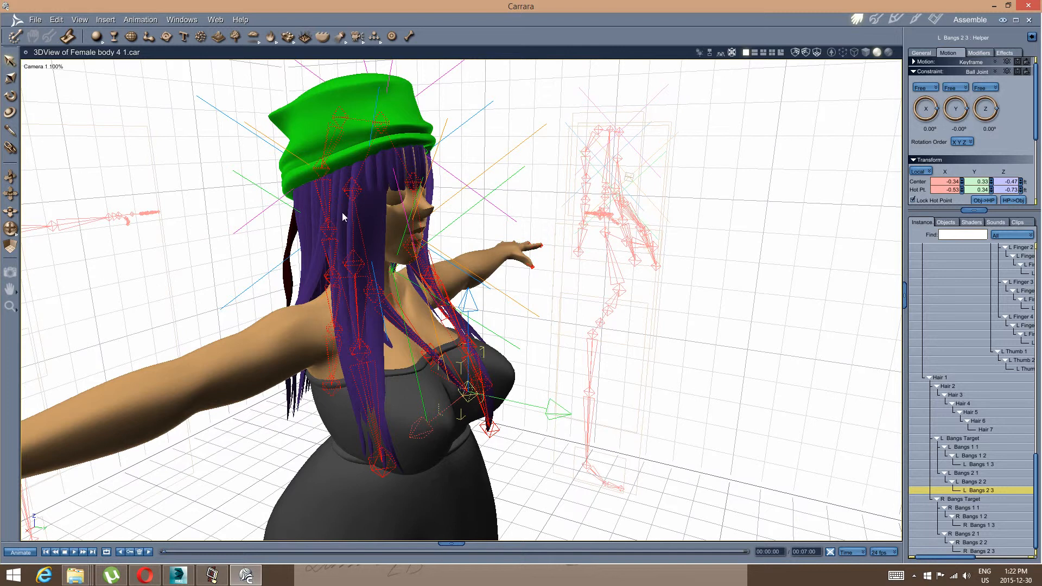
click(358, 193)
middle_drag(461, 237, 932, 84)
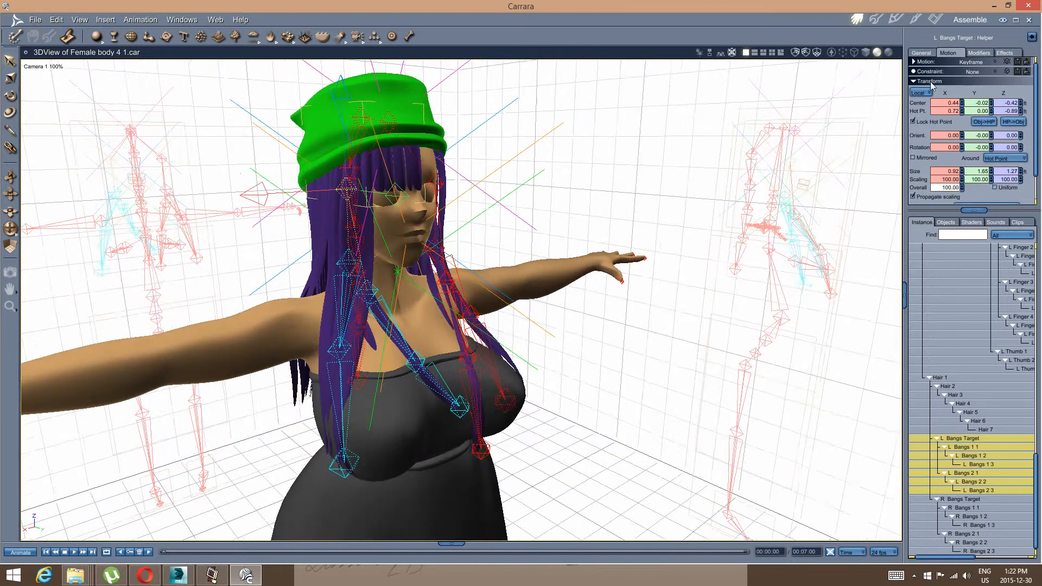
click(996, 71)
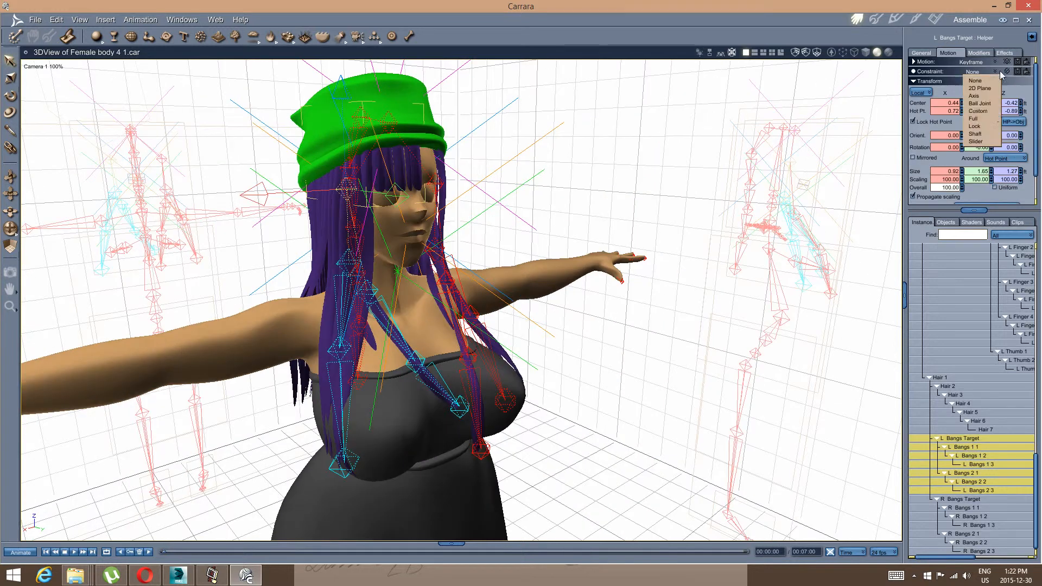
click(995, 107)
middle_drag(709, 191, 557, 211)
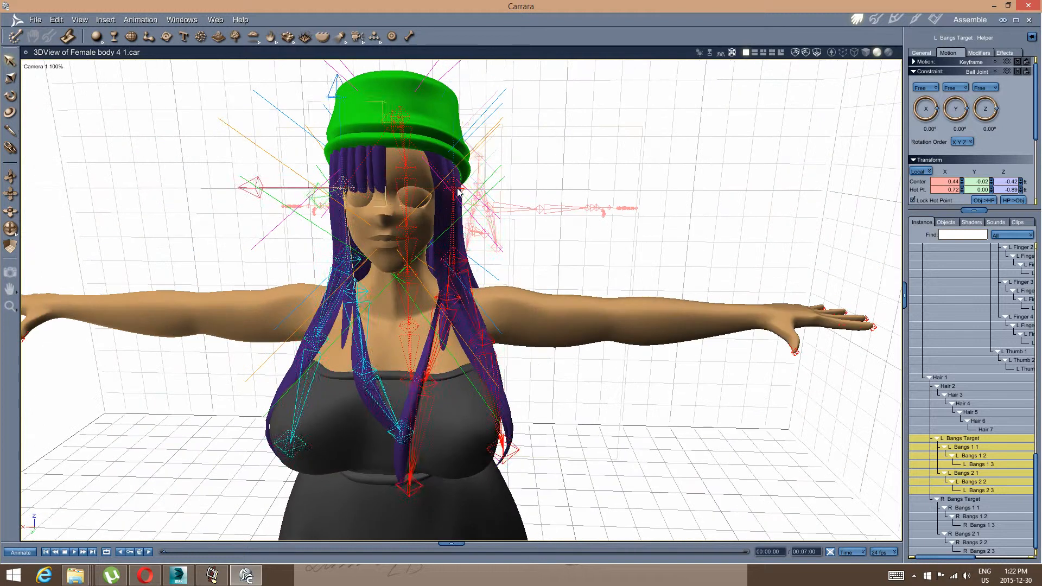
Set the R Bangs Target bone's constraint to Ball Joint.
click(458, 191)
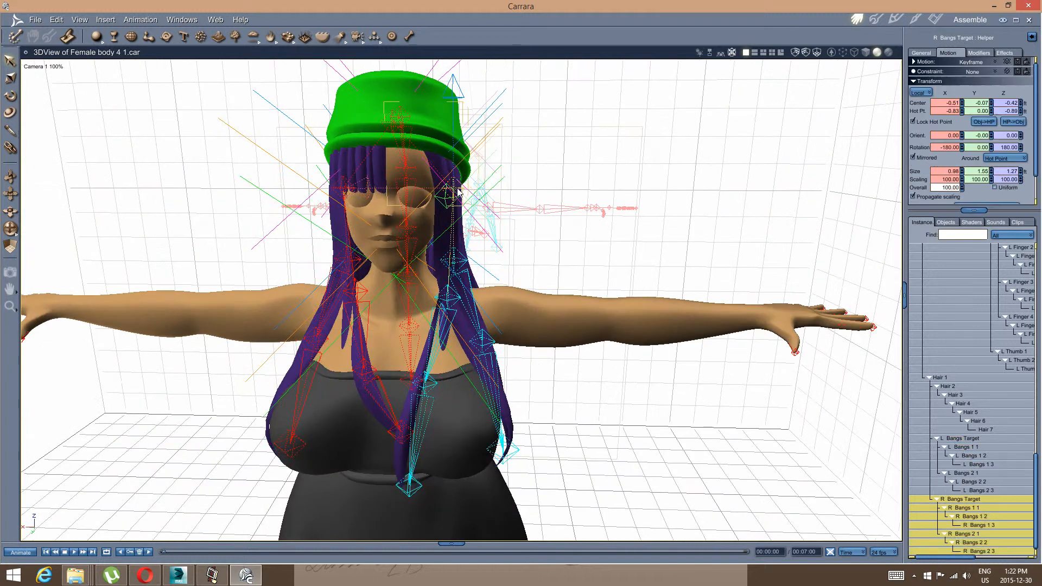
click(996, 73)
click(986, 104)
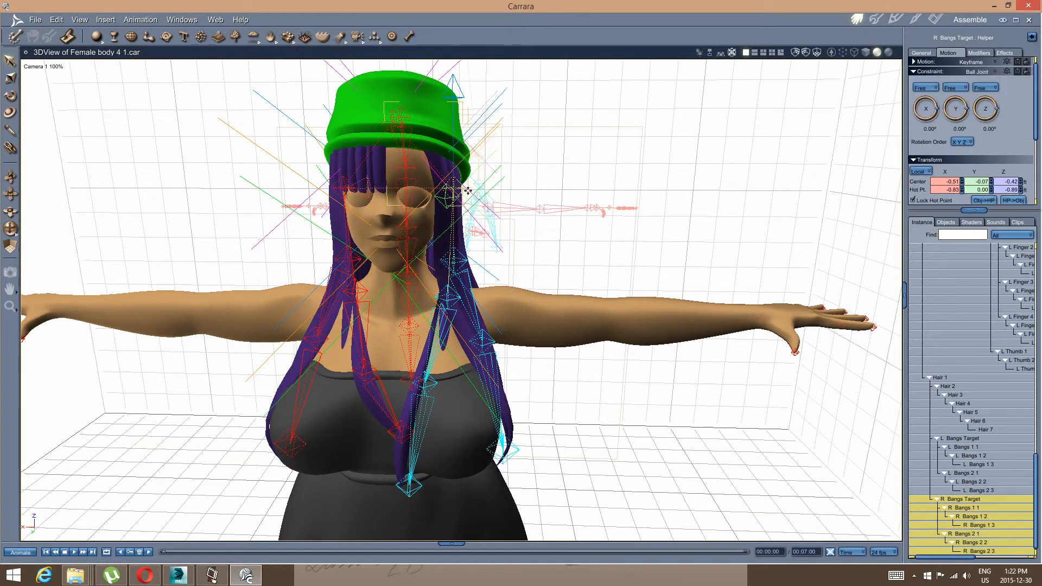
Try moving the Hair 7 tip bone to test how the back hair follows, and inspect the character from several angles.
middle_drag(468, 190, 568, 194)
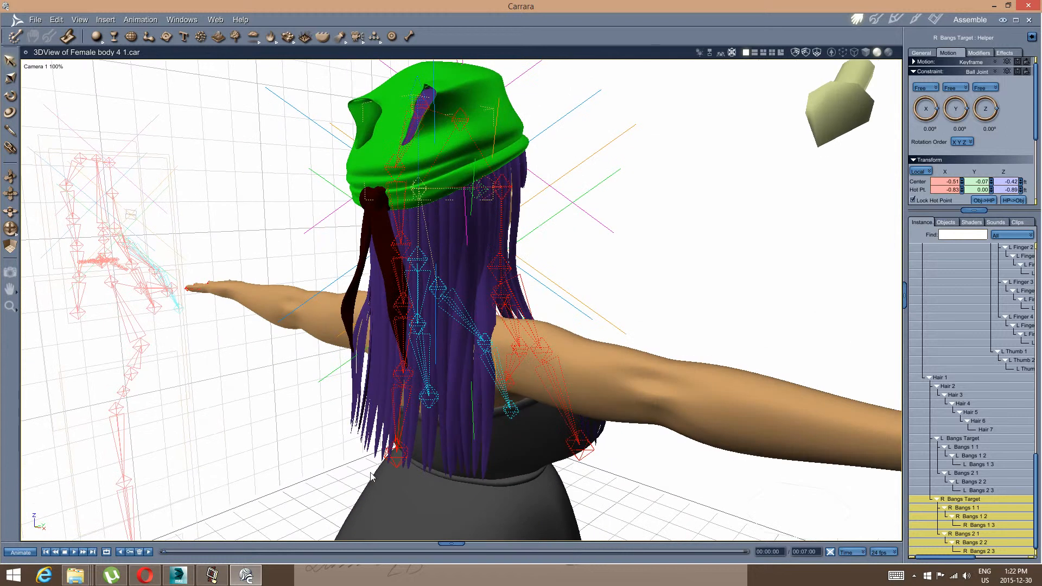
click(398, 455)
middle_drag(398, 454, 495, 404)
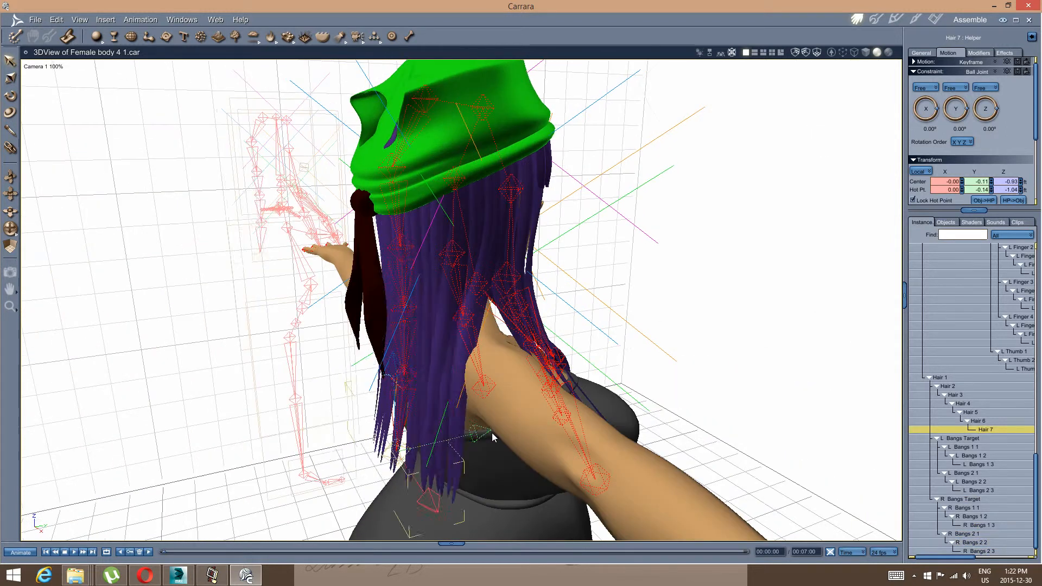
drag(477, 431, 213, 420)
middle_drag(467, 372, 530, 373)
middle_drag(596, 323, 522, 337)
scroll(541, 309, down, 4)
Open the Hair mesh under Clothe Body Hair for vertex modeling, switch to animation edit mode and start weight painting.
scroll(986, 389, up, 15)
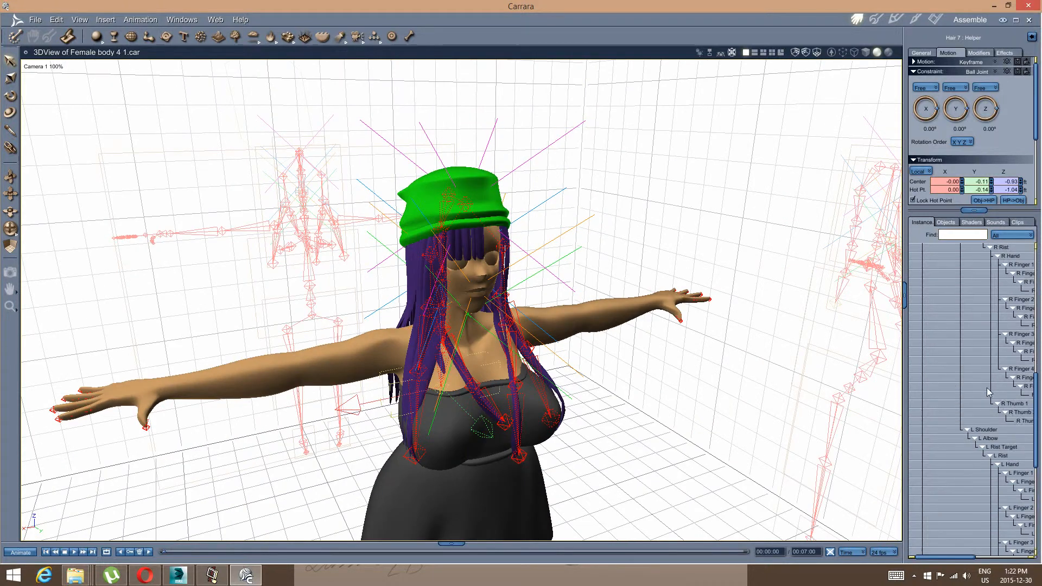
scroll(993, 381, up, 3)
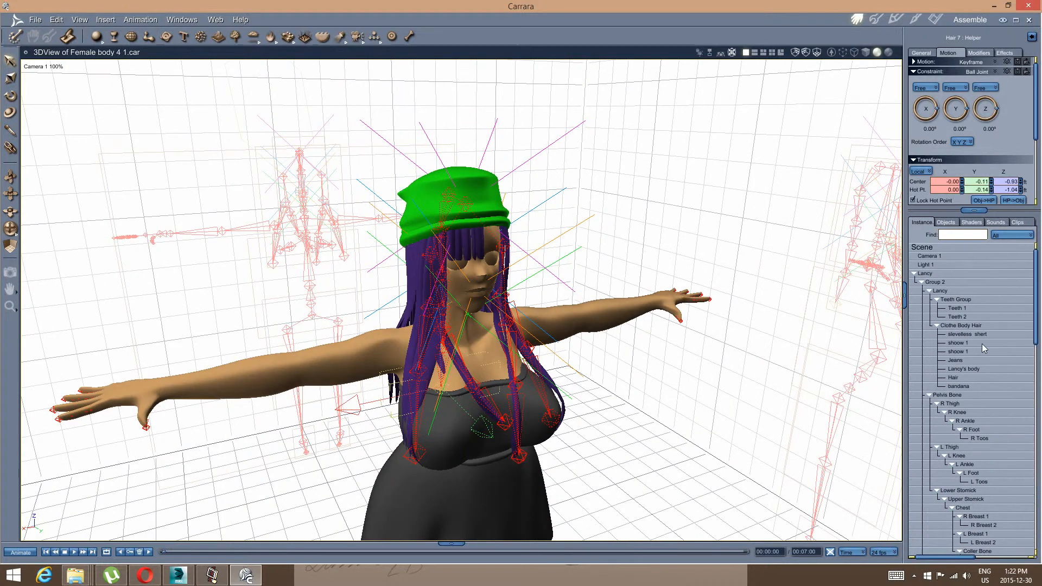
click(955, 376)
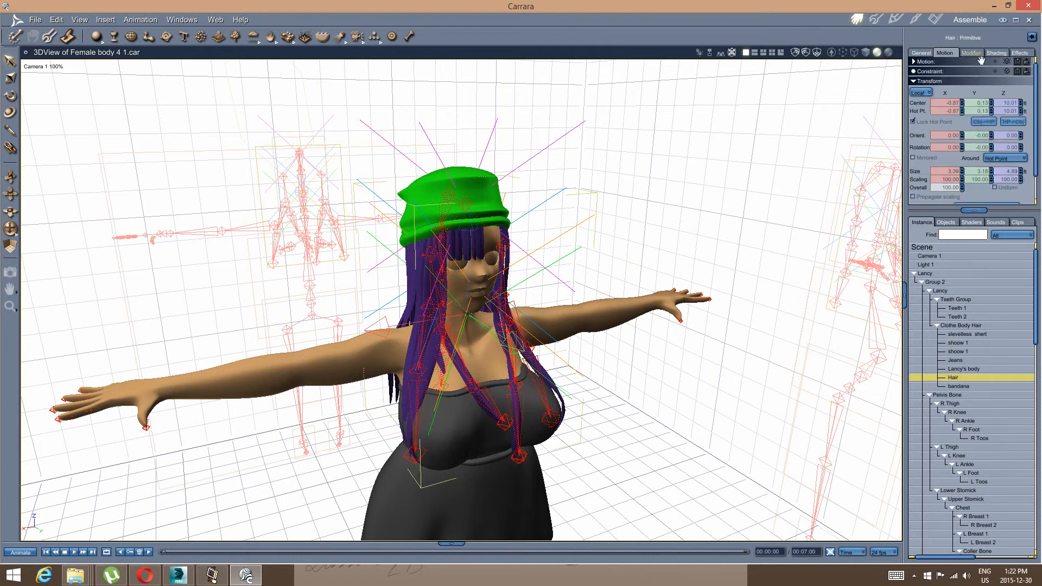
click(872, 22)
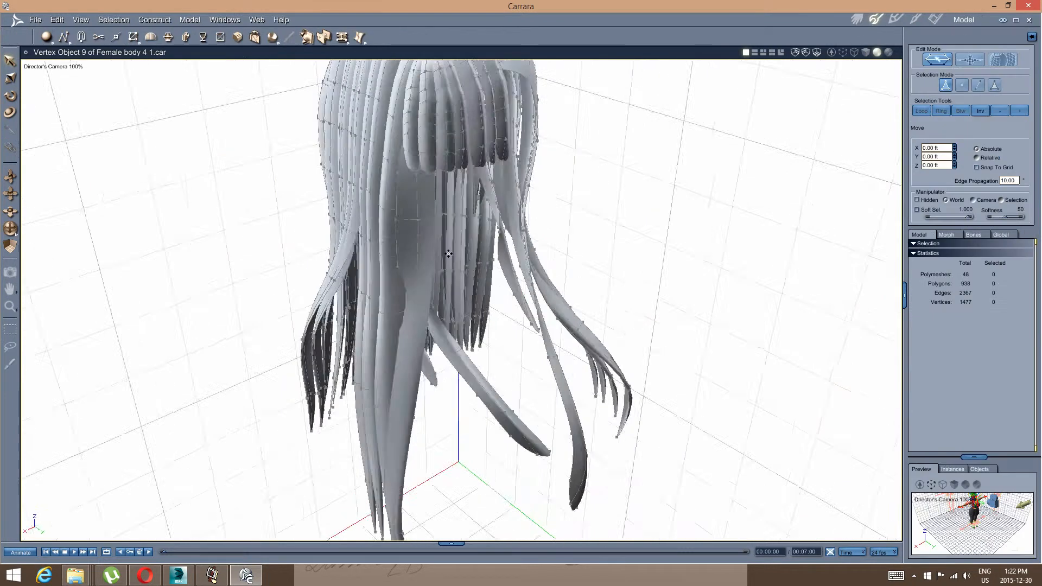
click(970, 62)
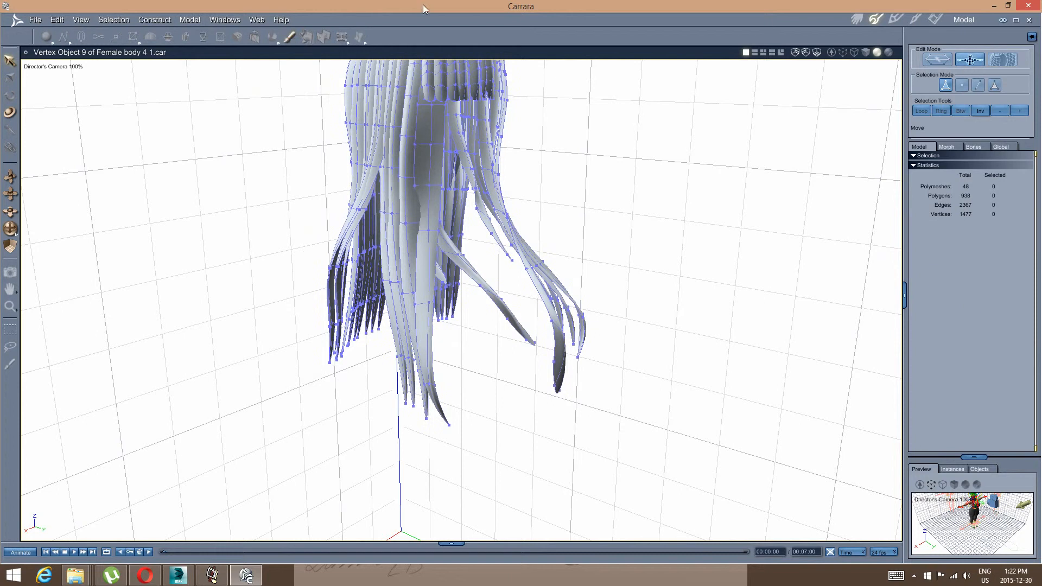
click(289, 38)
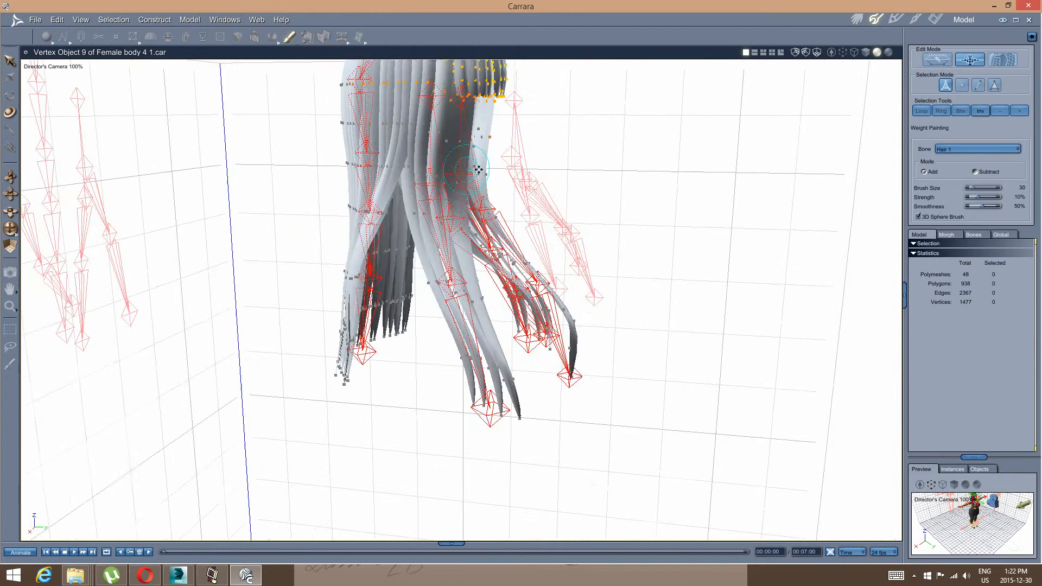
Choose the L Bangs Target bone for weight painting in Subtract mode, with brush strength 100% and smoothness 0%.
scroll(461, 216, up, 2)
mouse_move(459, 210)
middle_down()
mouse_move(548, 211)
mouse_move(489, 209)
mouse_move(484, 196)
mouse_move(437, 213)
middle_up()
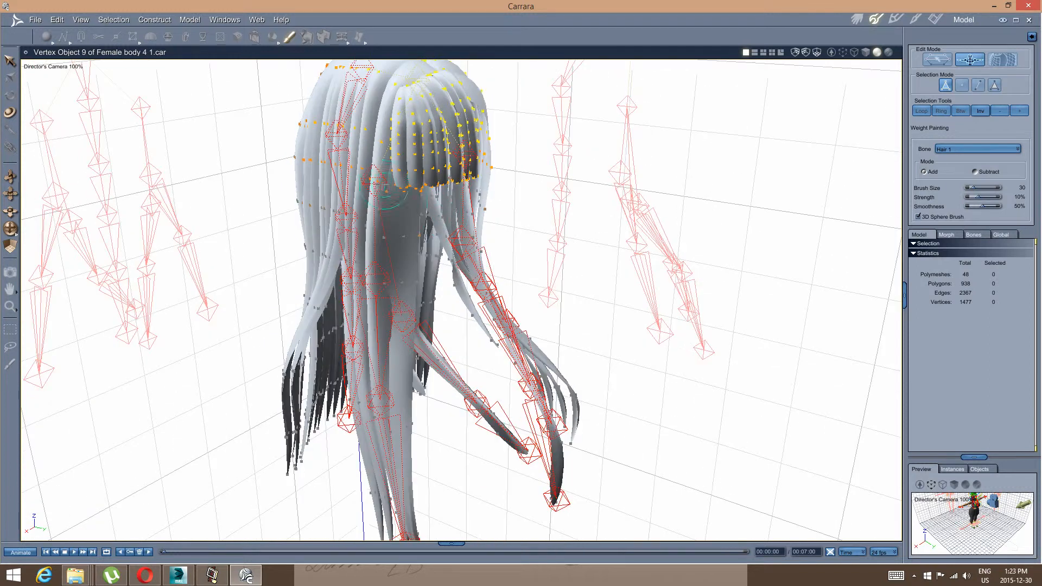
click(374, 181)
middle_drag(377, 186, 385, 291)
scroll(387, 296, up, 3)
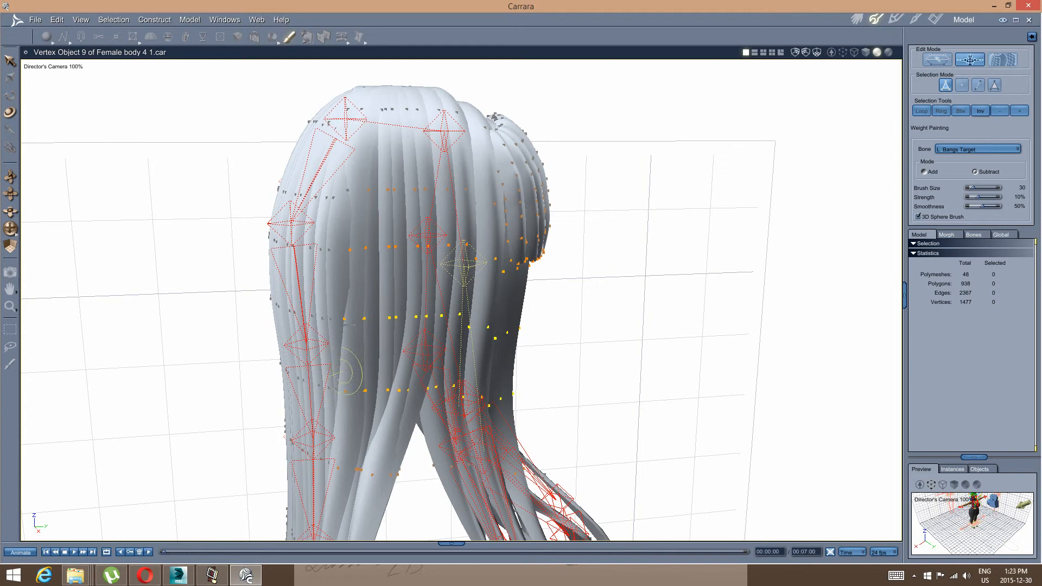
middle_drag(440, 420, 434, 340)
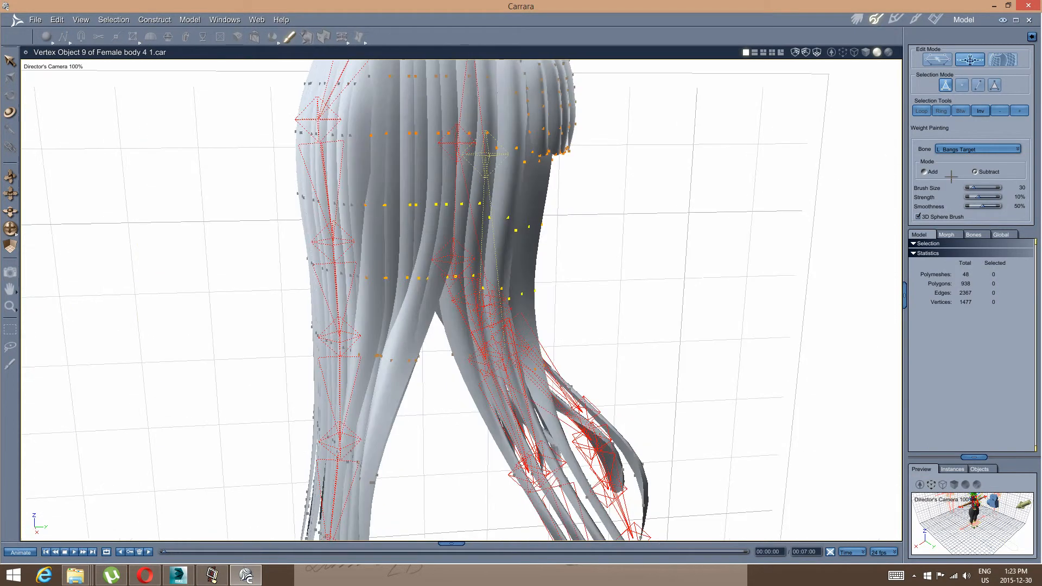
drag(979, 197, 925, 207)
Erase the L Bangs Target bone's weights from the outer strands of the side and back hair.
middle_drag(374, 341, 356, 400)
right_drag(356, 400, 364, 386)
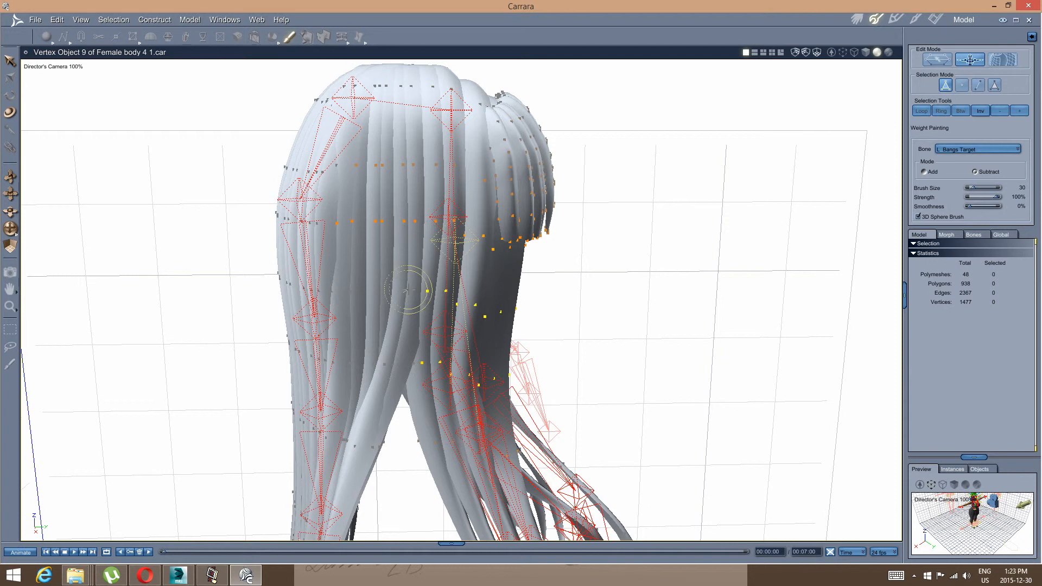
mouse_move(363, 212)
middle_down()
mouse_move(356, 270)
mouse_move(374, 293)
middle_up()
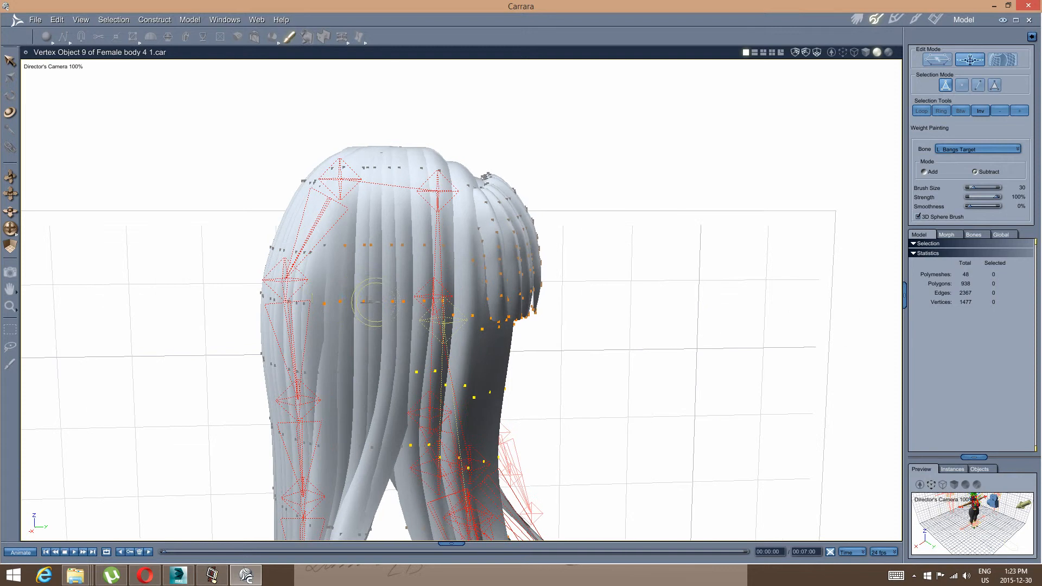
mouse_move(367, 301)
mouse_down()
mouse_move(329, 305)
mouse_move(371, 251)
mouse_up()
mouse_move(431, 271)
middle_down()
mouse_move(388, 296)
mouse_move(368, 272)
mouse_move(472, 265)
mouse_move(423, 281)
middle_up()
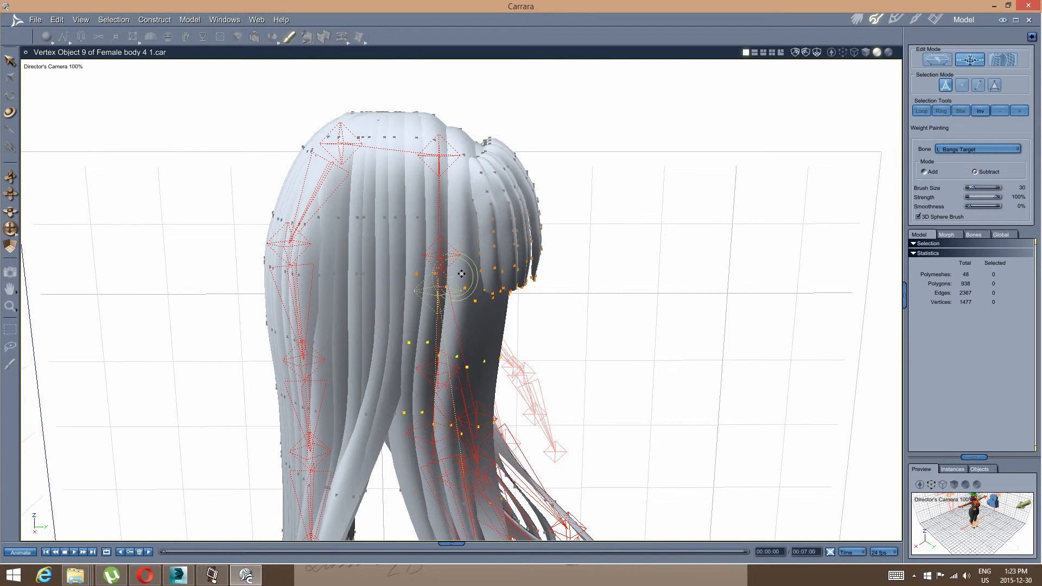
Erase the remaining L Bangs Target influence from the inner back hair strands, leaving the front bang strands weighted.
mouse_move(461, 274)
middle_down()
mouse_move(419, 272)
mouse_move(483, 242)
mouse_move(419, 309)
mouse_move(407, 268)
mouse_move(289, 271)
mouse_move(308, 285)
middle_up()
middle_drag(458, 303, 427, 286)
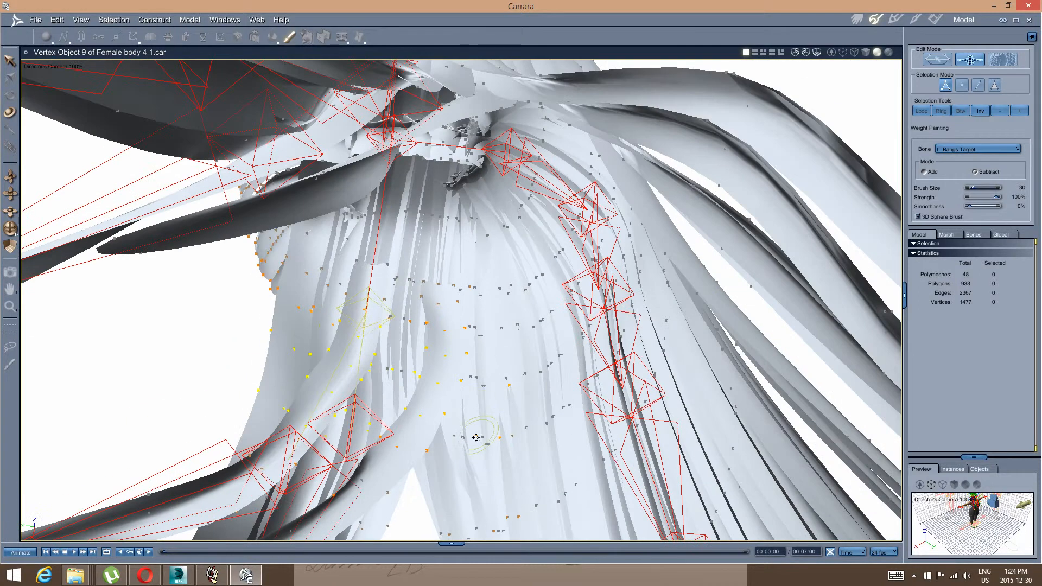
mouse_move(476, 437)
middle_down()
mouse_move(477, 422)
mouse_move(488, 429)
middle_up()
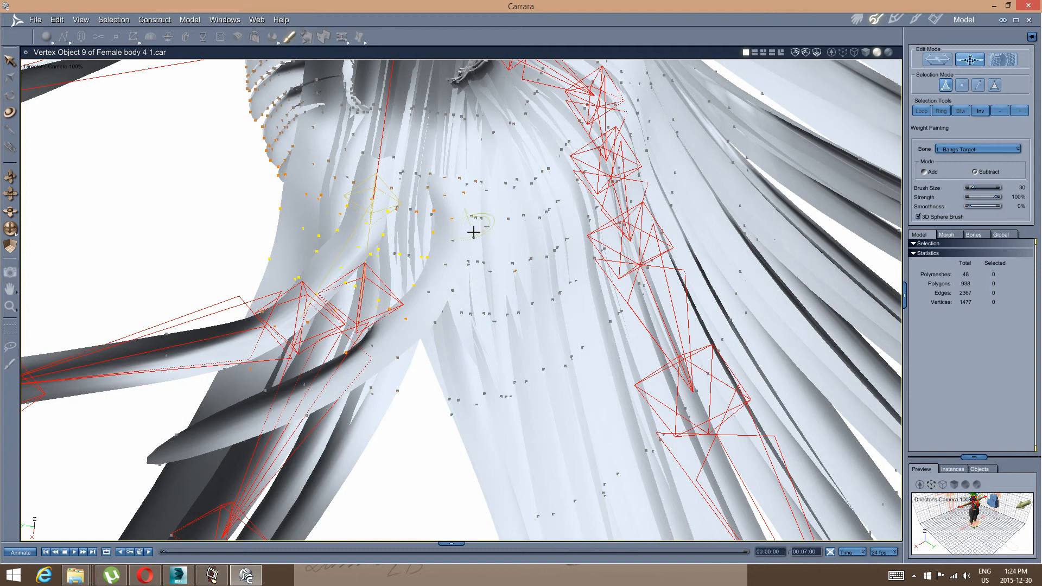
middle_drag(466, 196, 468, 205)
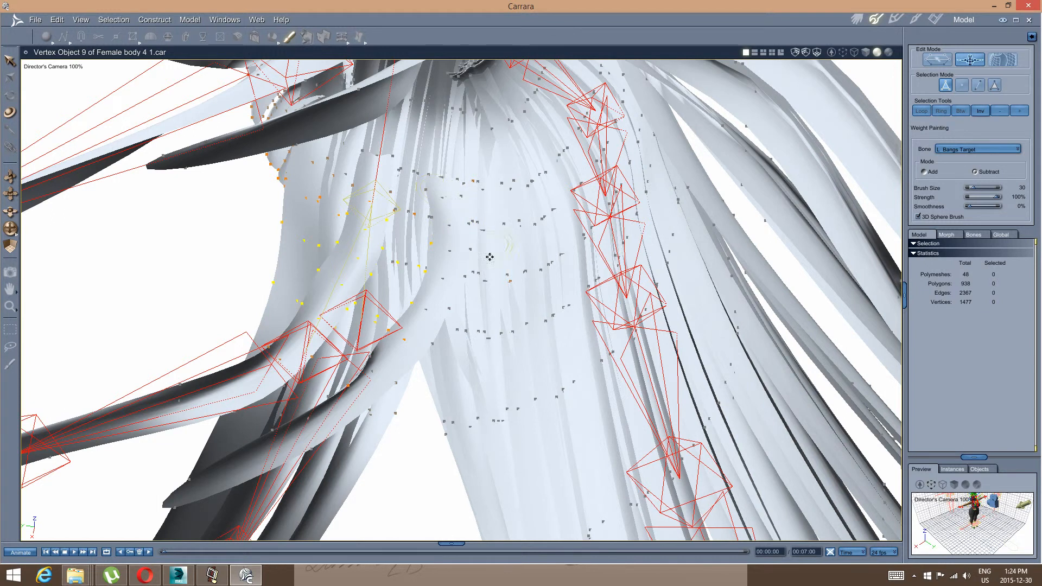
middle_drag(481, 255, 488, 248)
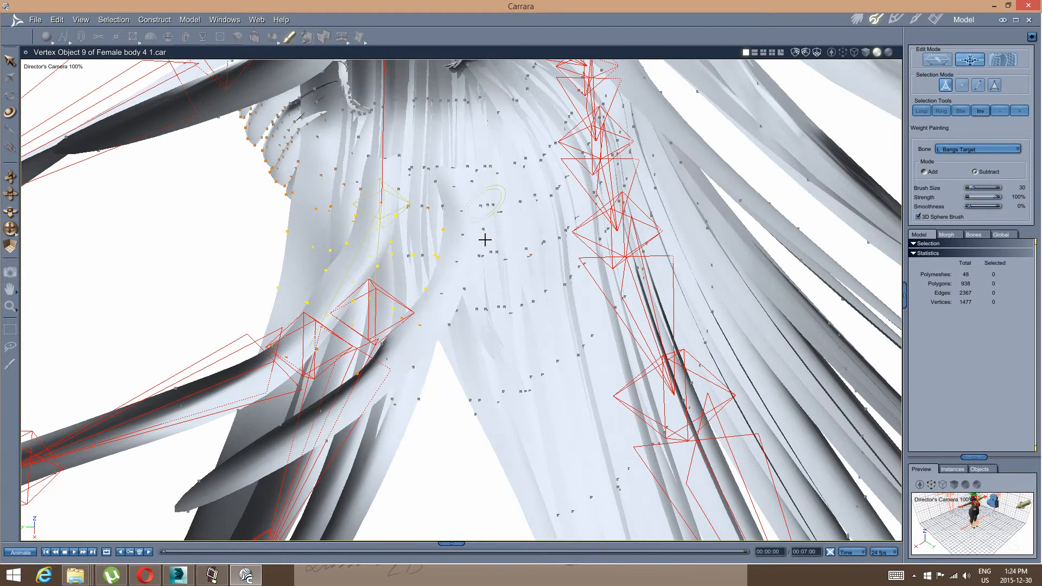
mouse_move(470, 327)
middle_down()
mouse_move(470, 291)
mouse_move(464, 326)
mouse_move(483, 298)
mouse_move(463, 326)
mouse_move(470, 266)
mouse_move(498, 314)
mouse_move(516, 303)
mouse_move(514, 290)
mouse_move(352, 321)
mouse_move(416, 353)
mouse_move(551, 364)
mouse_move(521, 386)
mouse_move(441, 395)
mouse_move(380, 388)
mouse_move(409, 344)
mouse_move(400, 363)
mouse_move(444, 358)
mouse_move(433, 360)
middle_up()
Select the L Bangs 1 1 bone and subtract its weights from the back hair strands, outside and inside.
click(384, 386)
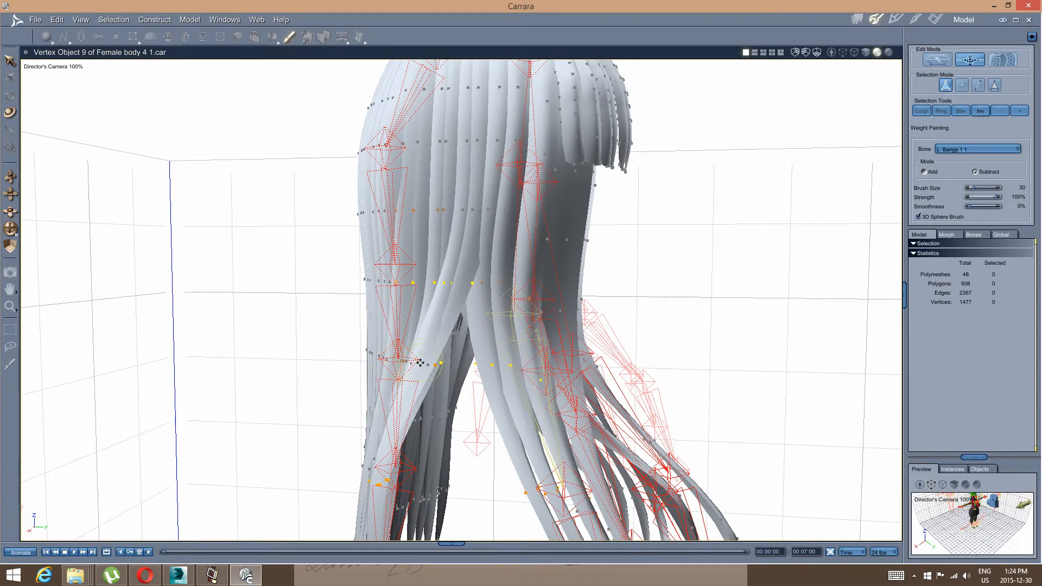
middle_drag(420, 363, 394, 364)
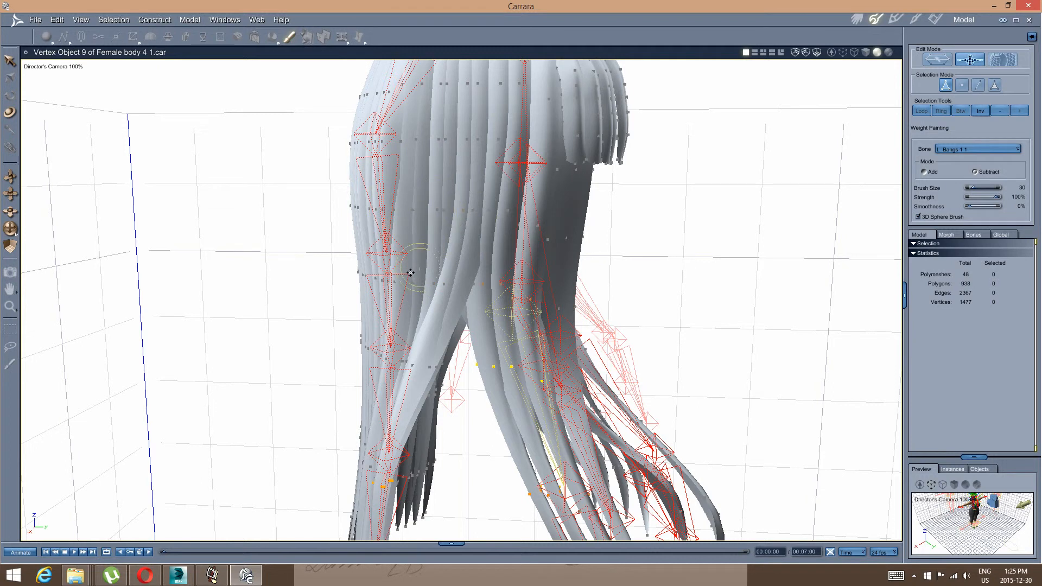
mouse_move(412, 272)
middle_down()
mouse_move(400, 268)
mouse_move(464, 95)
mouse_move(454, 195)
mouse_move(473, 214)
middle_up()
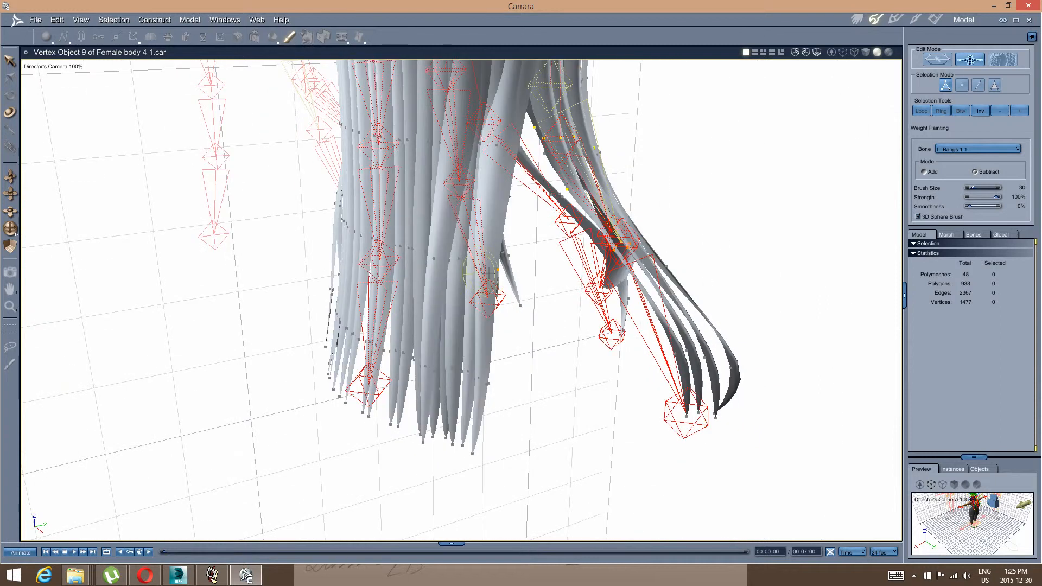
click(499, 271)
mouse_move(500, 271)
middle_down()
mouse_move(477, 309)
mouse_move(413, 293)
mouse_move(450, 308)
mouse_move(373, 263)
mouse_move(517, 337)
middle_up()
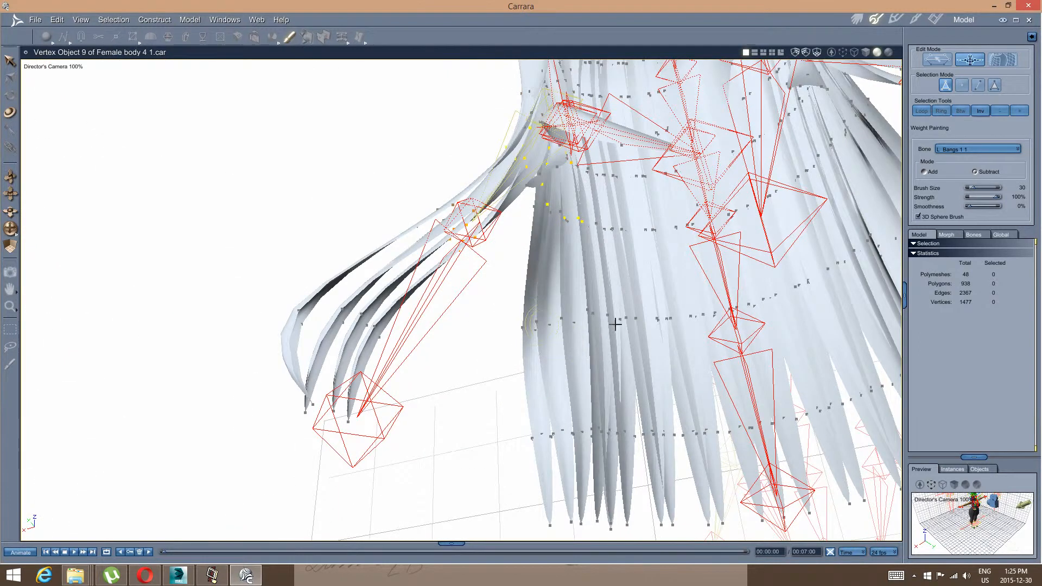
middle_drag(615, 324, 460, 283)
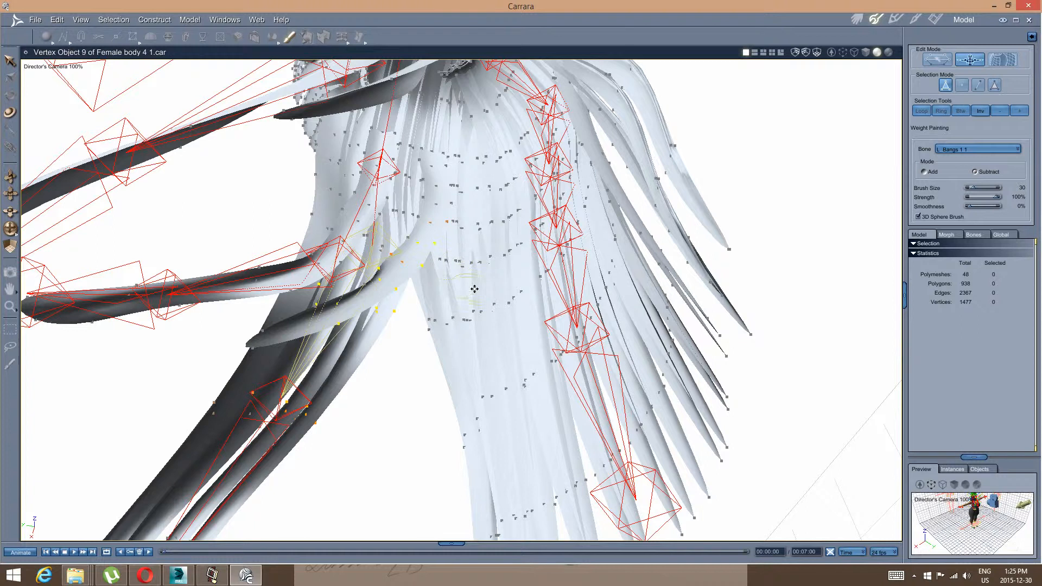
mouse_move(474, 288)
middle_down()
mouse_move(453, 276)
mouse_move(468, 293)
mouse_move(444, 303)
mouse_move(474, 293)
middle_up()
scroll(475, 278, up, 1)
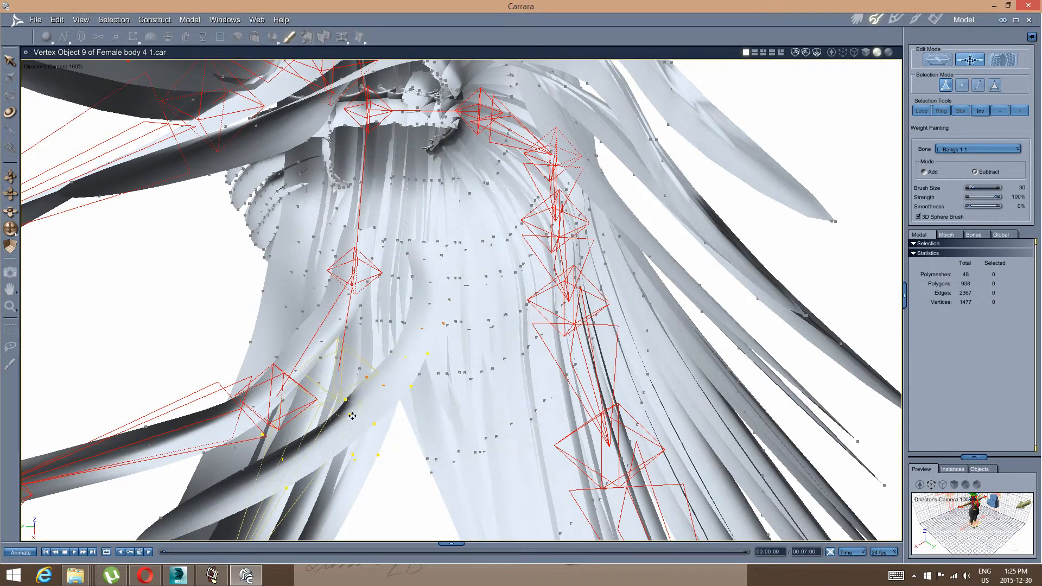
middle_drag(352, 416, 436, 313)
scroll(513, 388, down, 2)
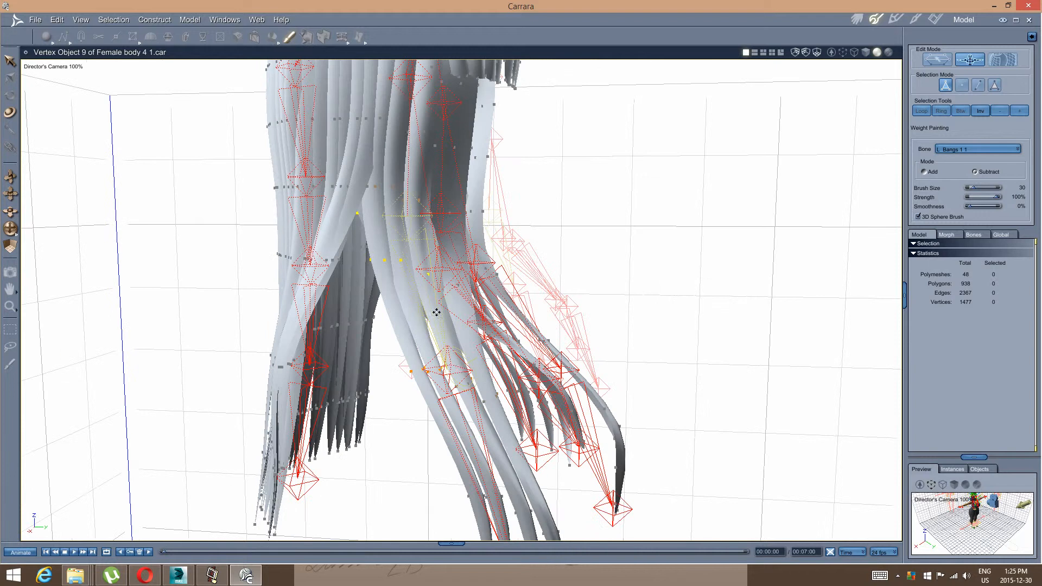
Subtract the L Bangs 1 2 bone's weights from the back hair strands, and select L Bangs 1 3 to check its influence.
click(458, 373)
middle_drag(502, 368, 374, 380)
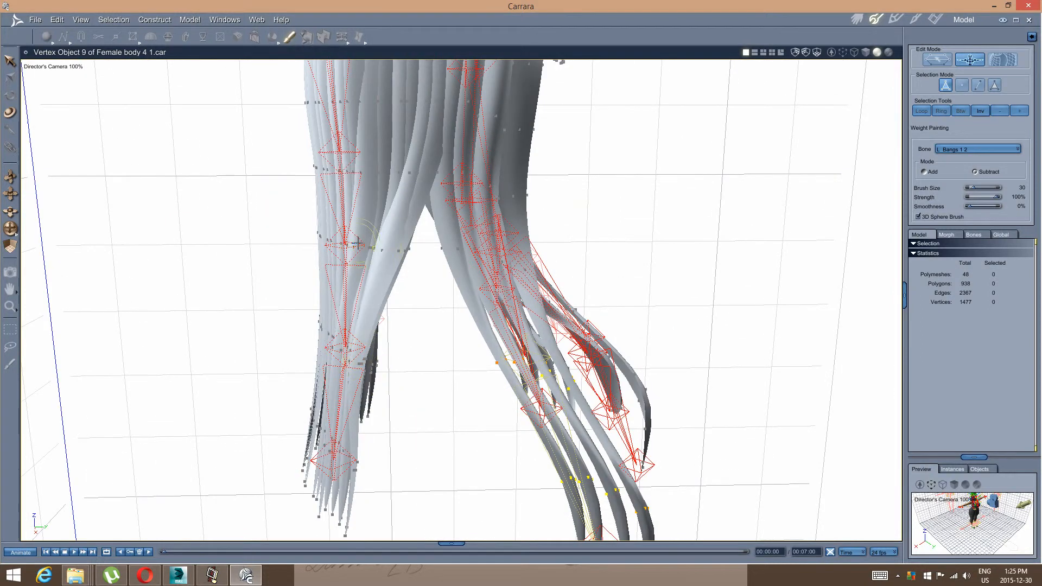
middle_drag(346, 349, 386, 365)
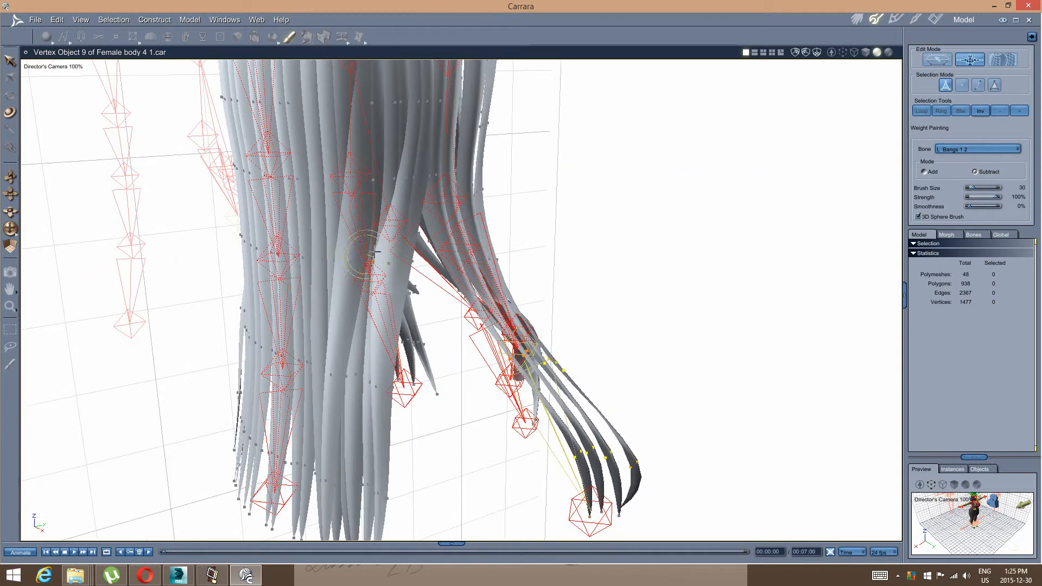
middle_drag(376, 252, 502, 304)
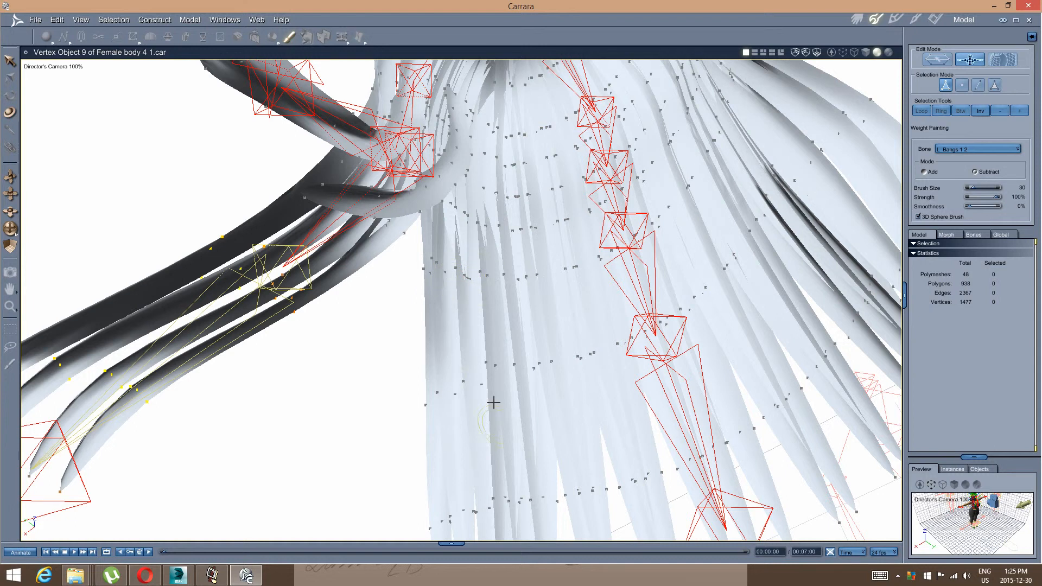
middle_drag(477, 436, 491, 212)
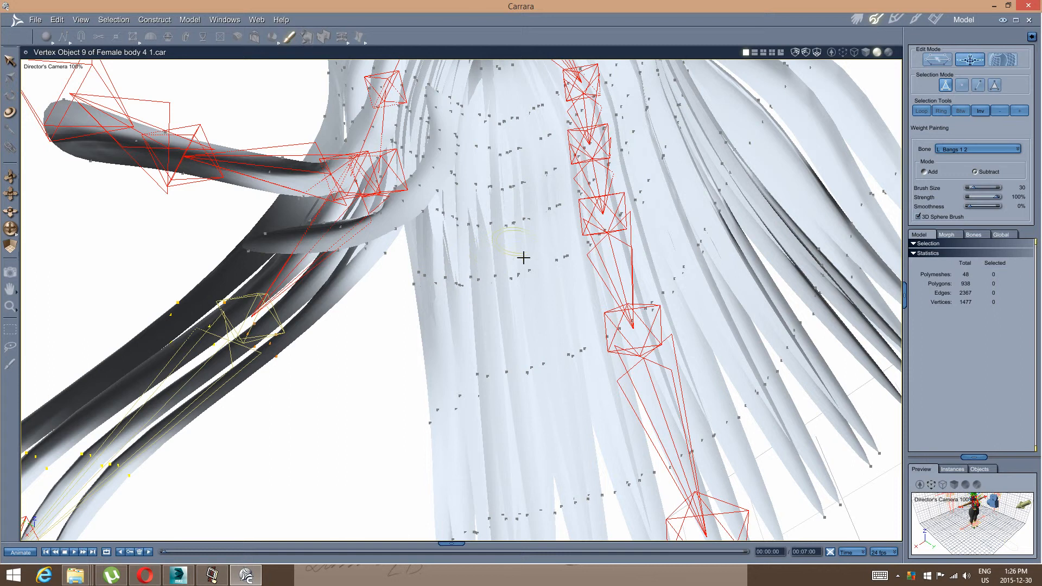
middle_drag(395, 324, 450, 369)
click(473, 446)
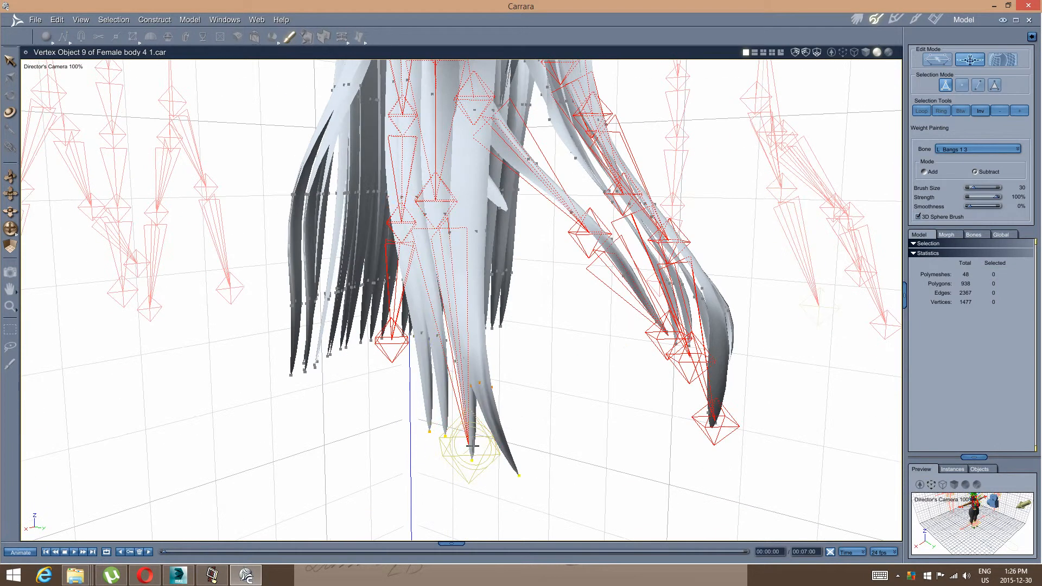
Select the L Bangs 2 1 and L Bangs 2 2 bones in turn and examine their influence on the front bang strand.
middle_drag(415, 401, 398, 300)
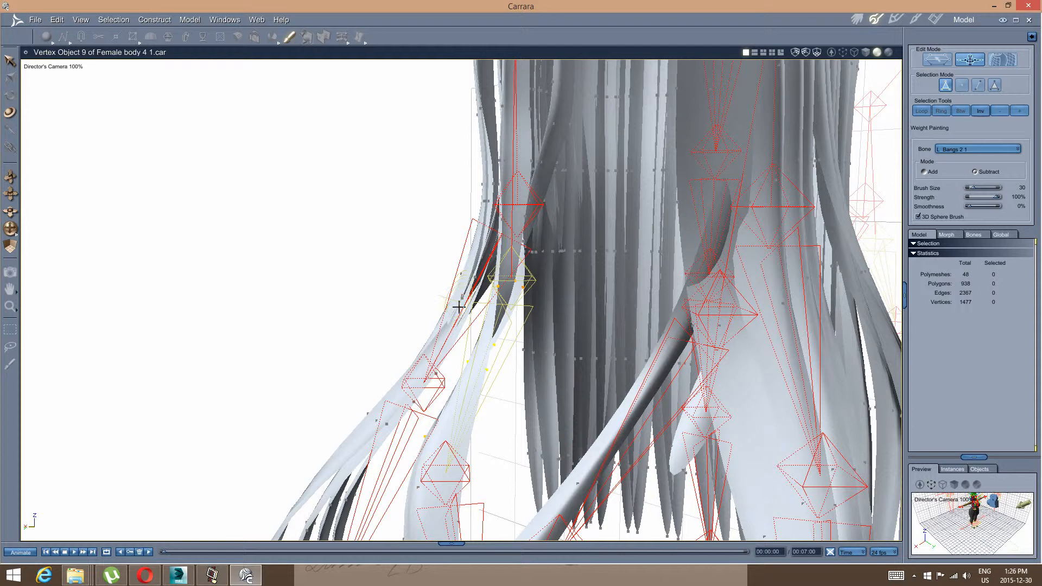
middle_drag(383, 303, 432, 251)
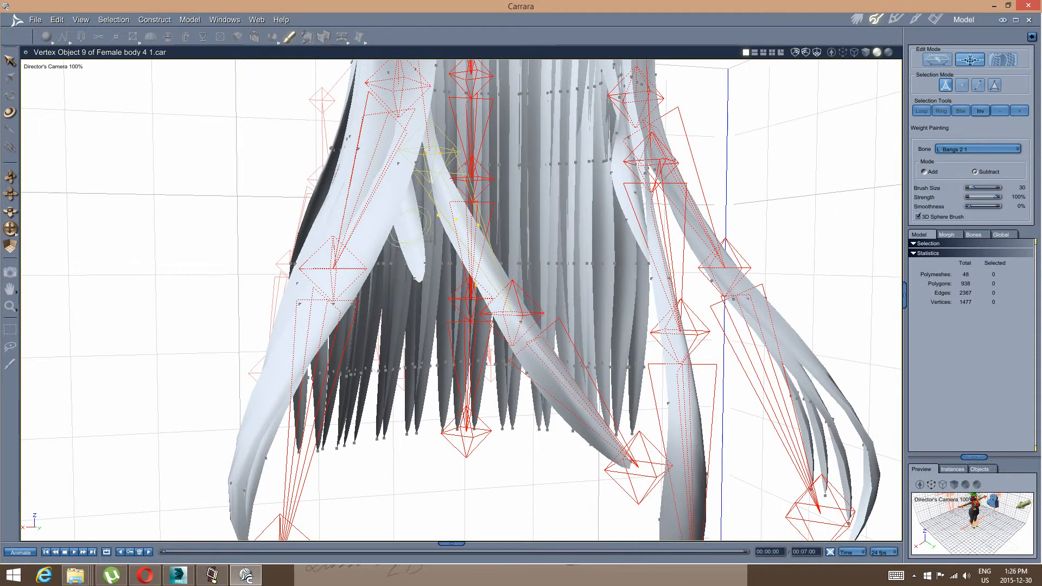
middle_drag(529, 305, 528, 306)
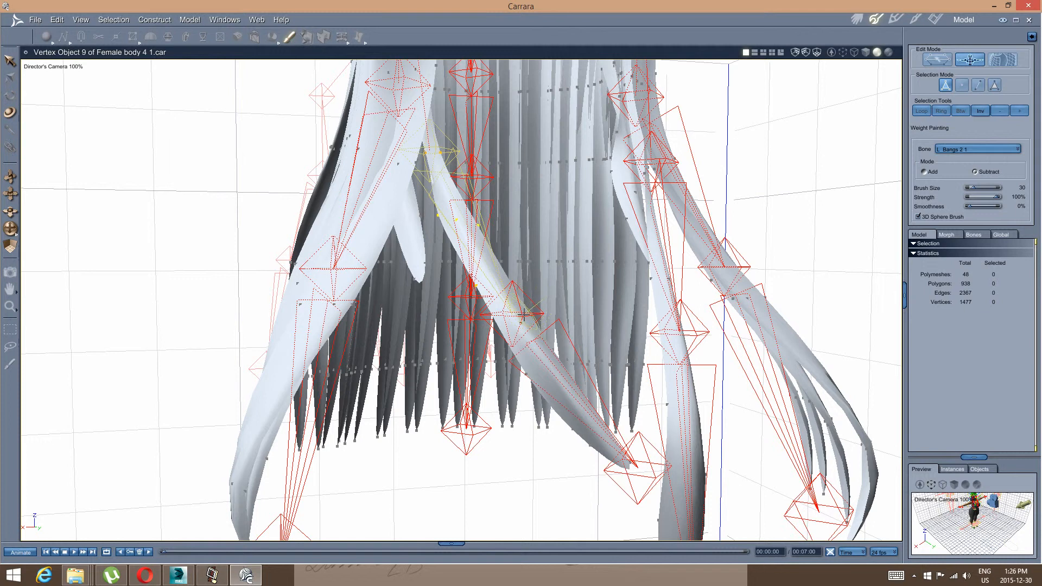
click(521, 315)
middle_drag(524, 256, 489, 305)
middle_drag(565, 406, 358, 213)
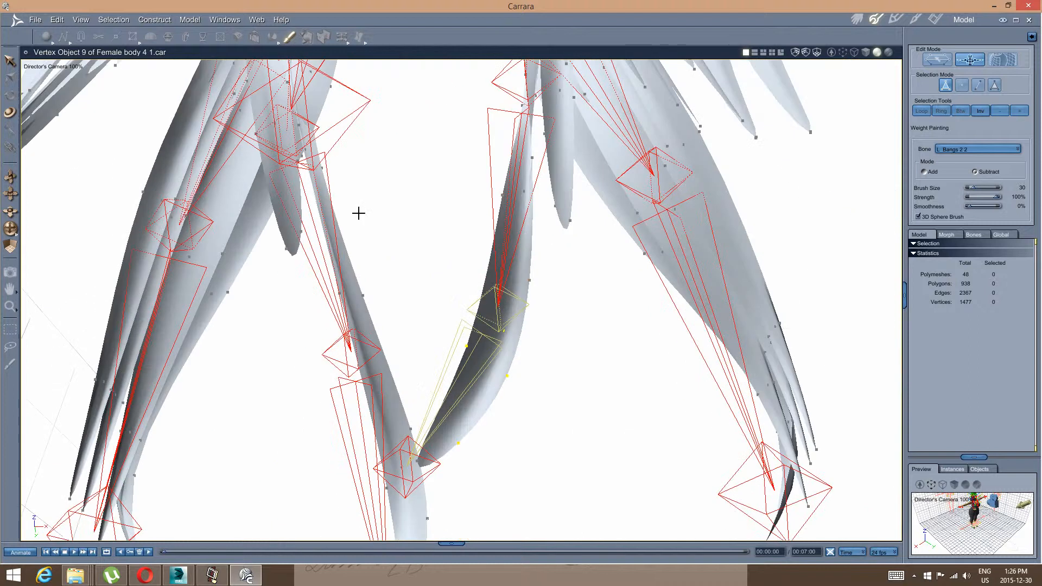
Recheck the L Bangs 2 2 bone's weights near the strand's tip, and select L Bangs 2 3 with the weight brush in Add mode.
click(522, 92)
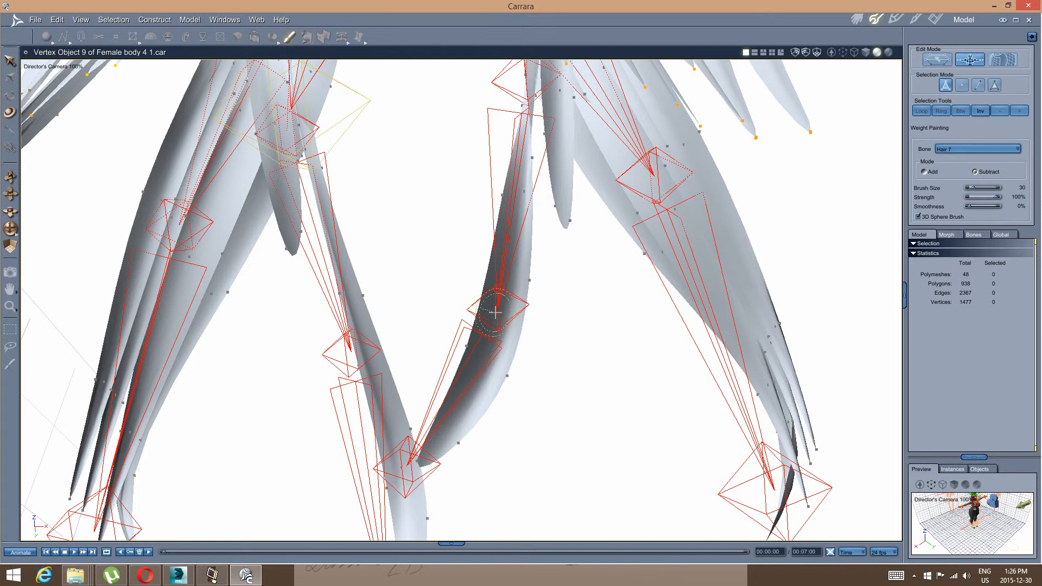
click(492, 344)
middle_drag(334, 391, 545, 381)
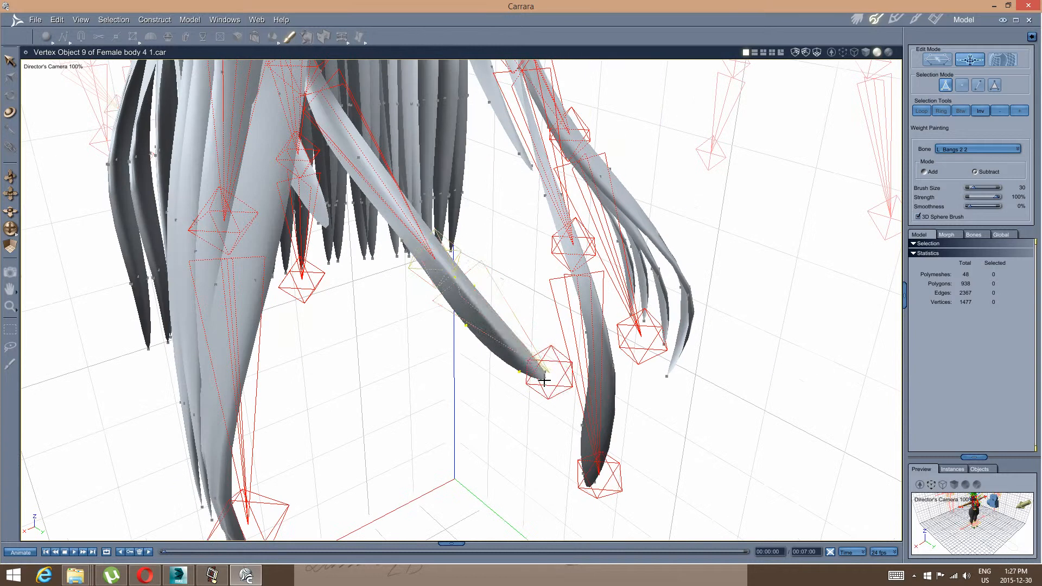
middle_drag(607, 356, 566, 358)
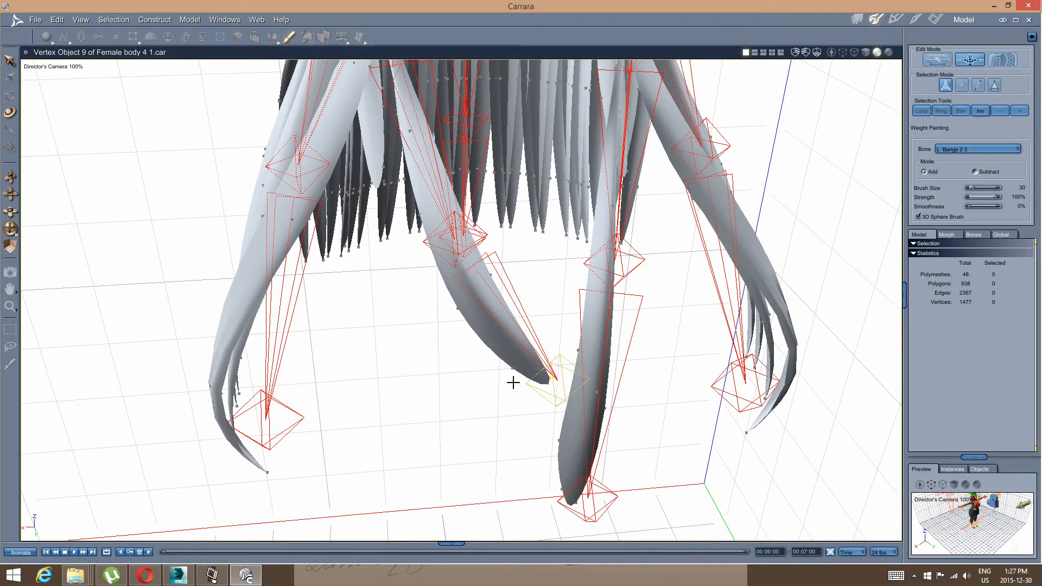
mouse_move(517, 364)
middle_down()
mouse_move(421, 286)
mouse_move(482, 344)
mouse_move(467, 339)
mouse_move(426, 275)
mouse_move(463, 268)
mouse_move(496, 289)
mouse_move(530, 262)
mouse_move(481, 272)
mouse_move(483, 304)
mouse_move(526, 251)
mouse_move(420, 269)
mouse_move(472, 262)
mouse_move(409, 250)
mouse_move(485, 221)
mouse_move(465, 228)
mouse_move(511, 255)
mouse_move(567, 255)
mouse_move(484, 298)
mouse_move(481, 244)
mouse_move(513, 261)
middle_up()
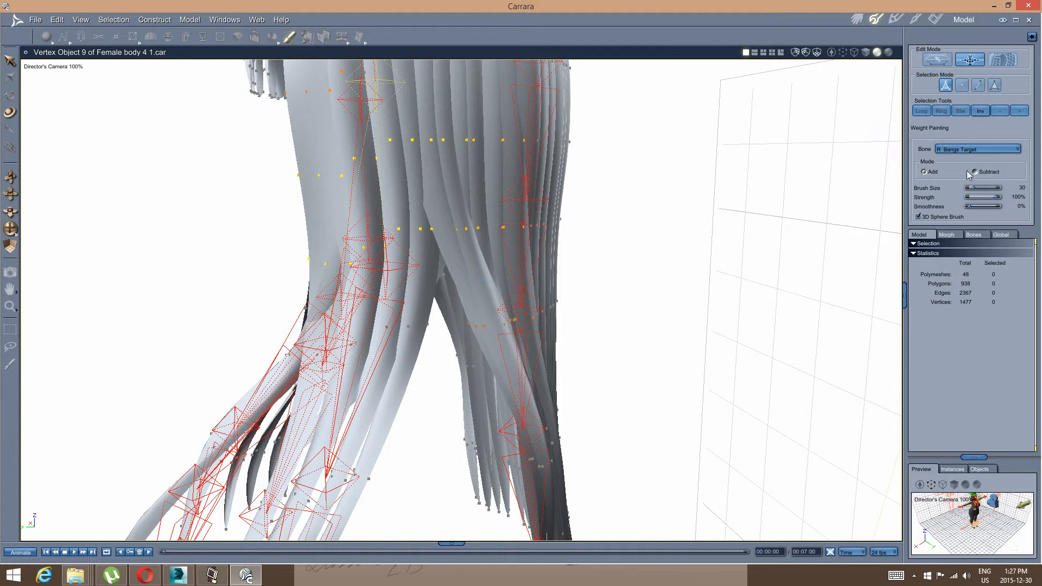
Set the weight brush to Subtract and erase the R Bangs Target bone's weights from the outer side and back hair strands.
click(974, 172)
middle_drag(560, 276, 455, 295)
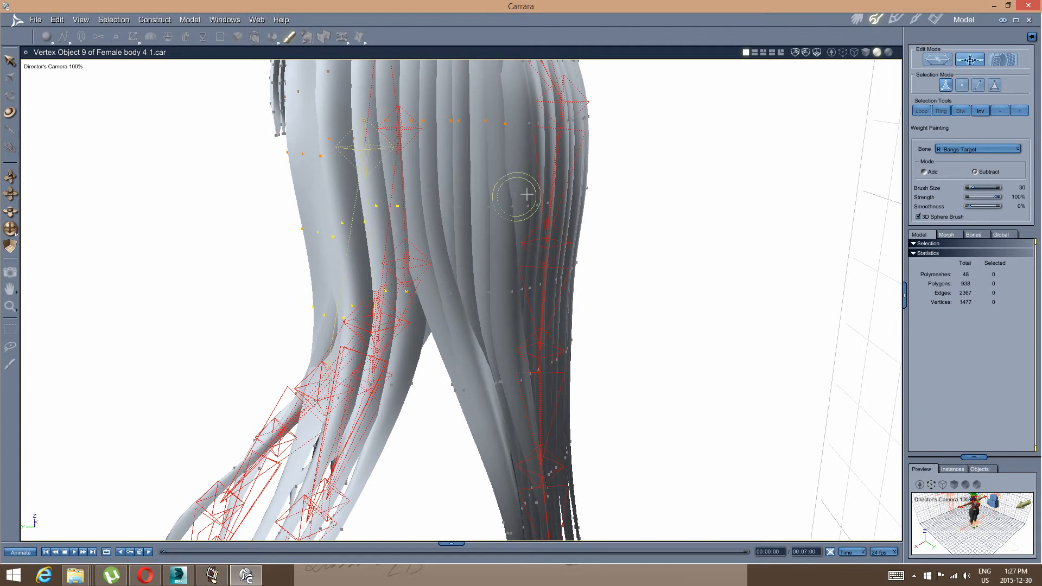
middle_drag(515, 184, 508, 228)
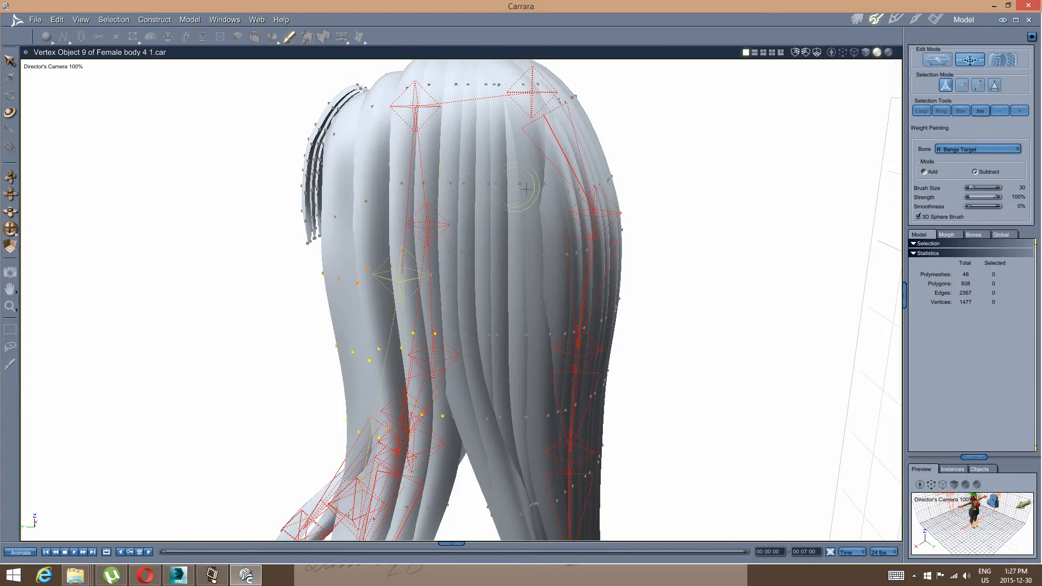
mouse_move(557, 248)
middle_down()
mouse_move(557, 234)
mouse_move(564, 244)
middle_up()
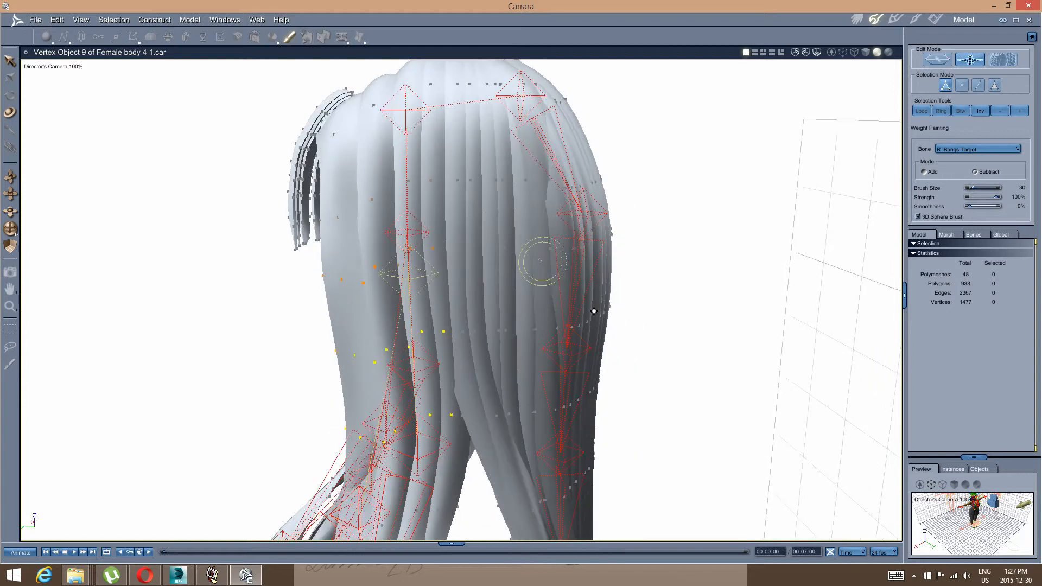
middle_drag(576, 380, 558, 292)
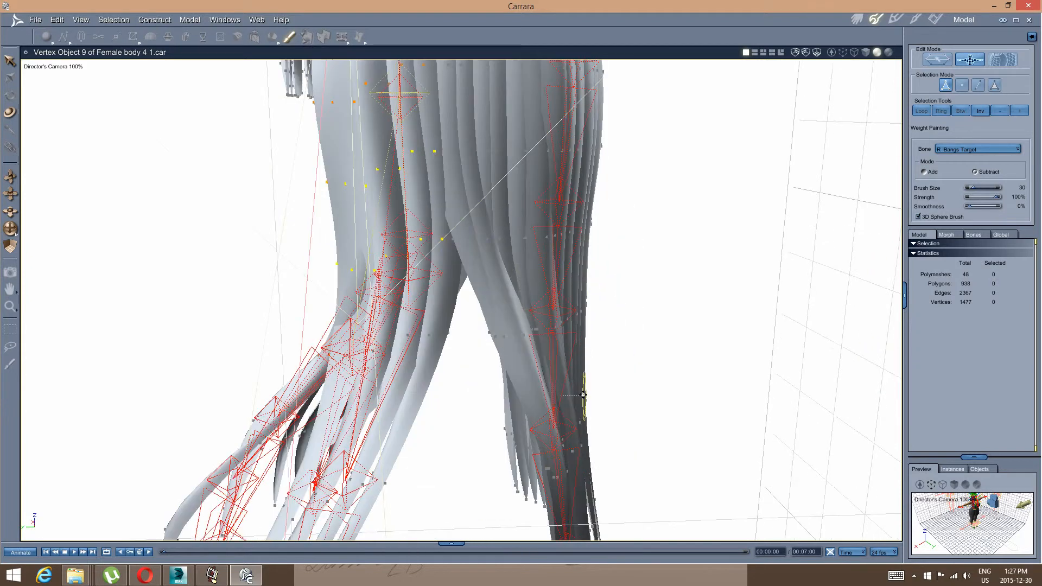
mouse_move(573, 396)
middle_down()
mouse_move(586, 311)
mouse_move(679, 313)
mouse_move(752, 341)
middle_up()
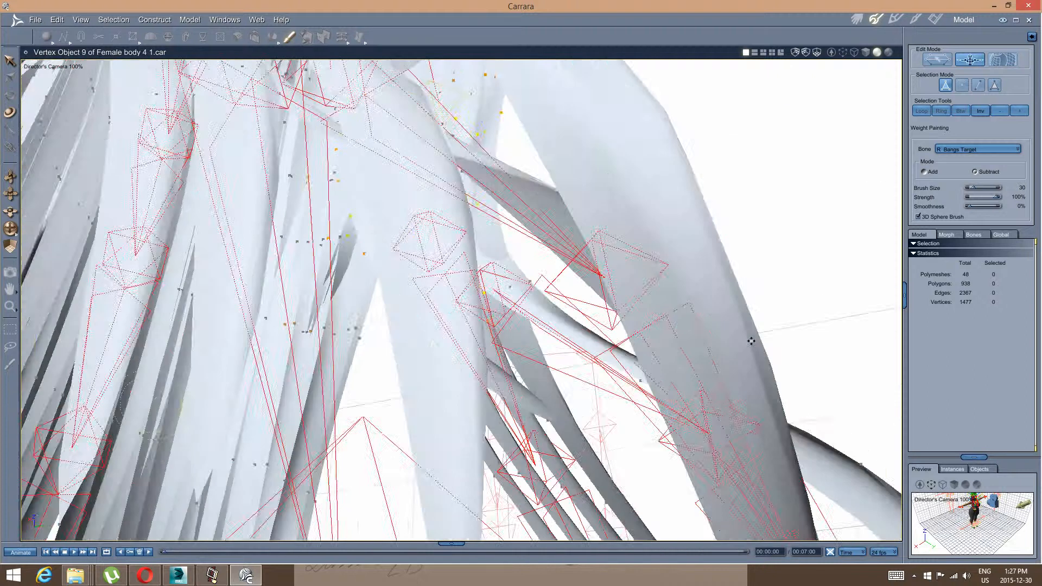
Erase the R Bangs Target bone's weights from the inner side of the back hair, leaving the front bang strands weighted.
middle_drag(623, 341, 509, 296)
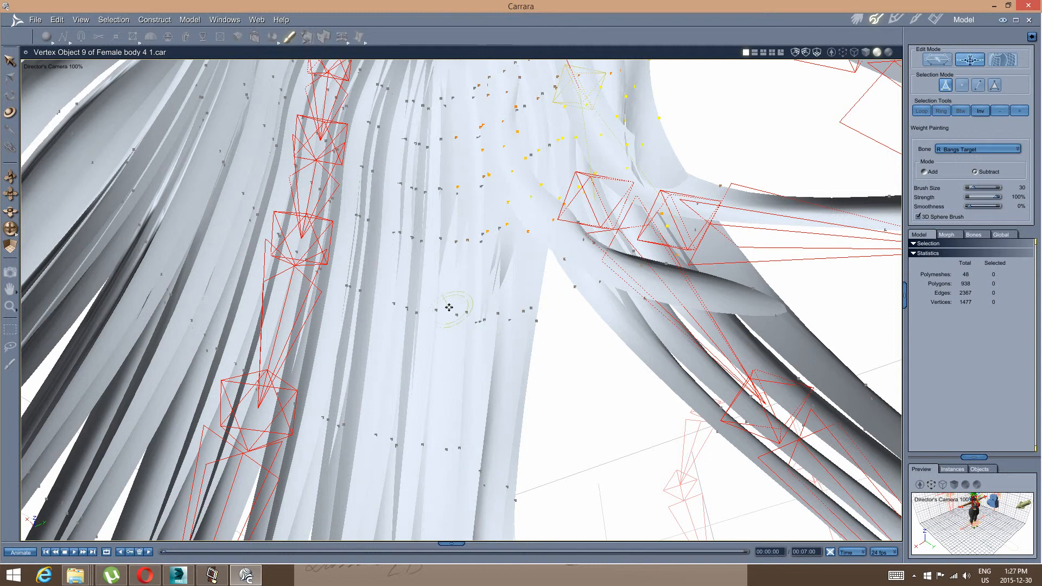
middle_drag(449, 307, 469, 290)
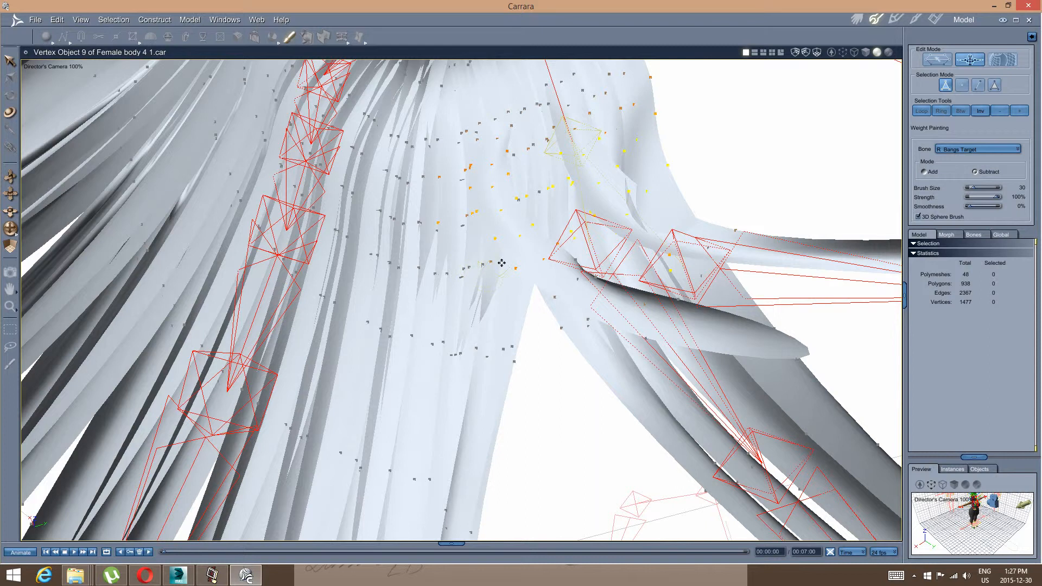
middle_drag(502, 263, 487, 278)
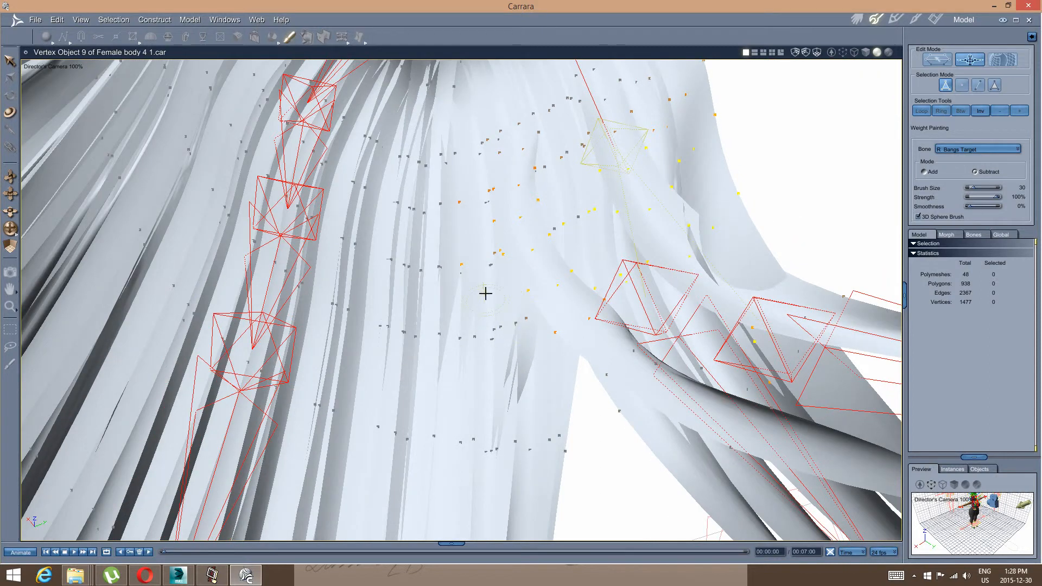
middle_drag(482, 268, 501, 251)
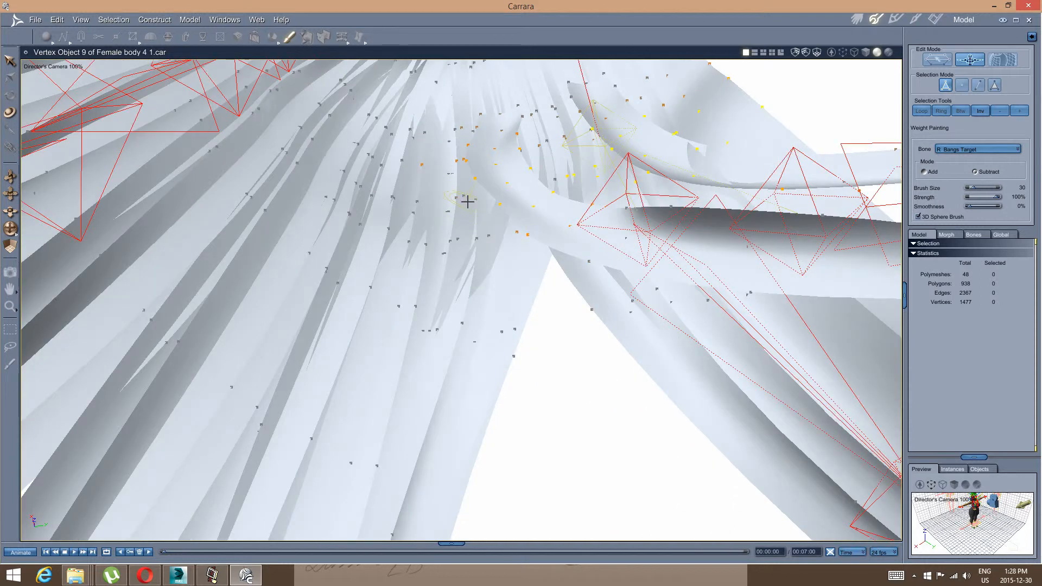
middle_drag(444, 223, 479, 176)
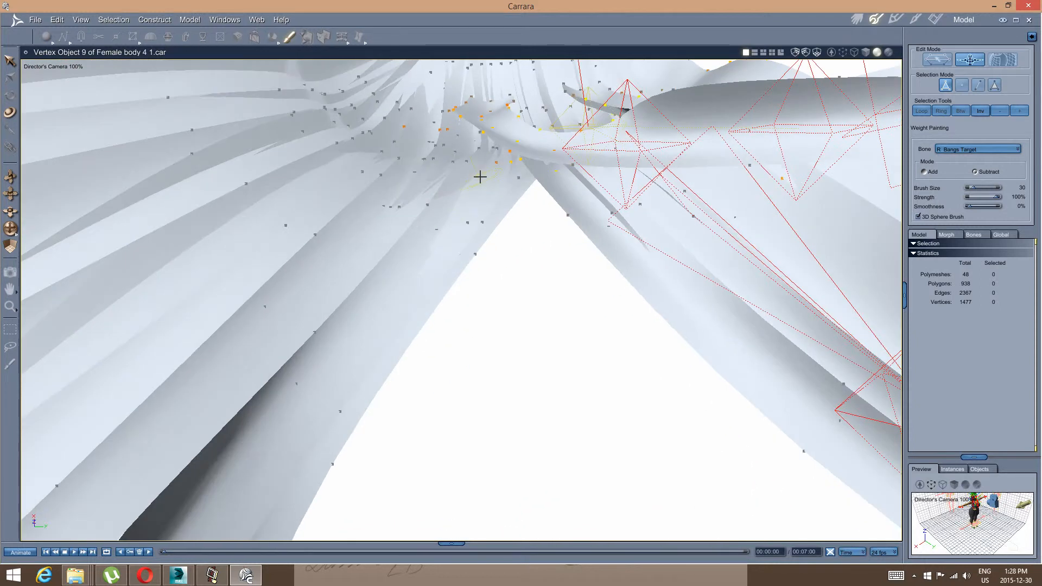
middle_drag(462, 210, 450, 230)
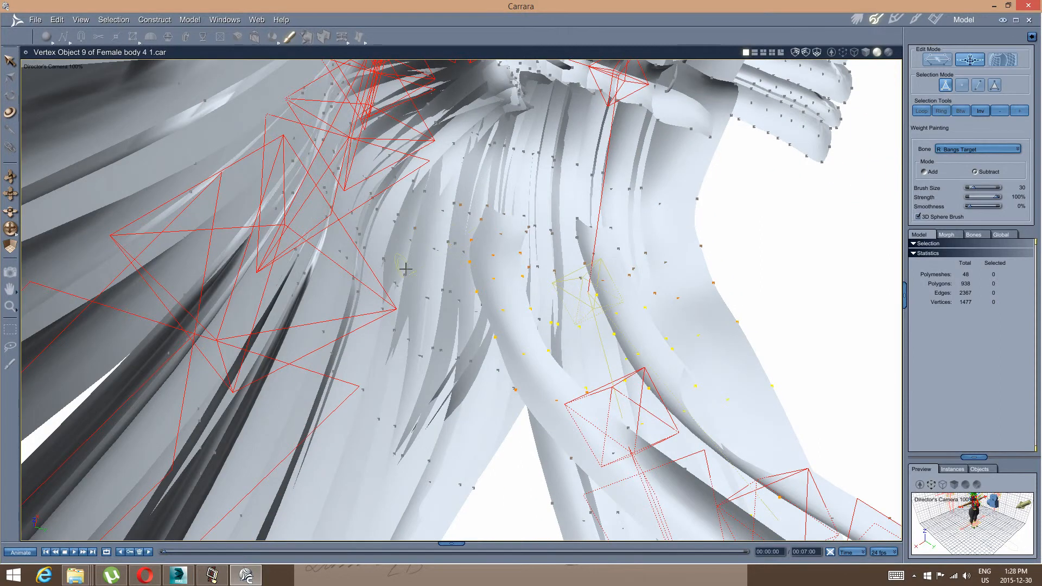
middle_drag(441, 316, 420, 362)
drag(419, 378, 539, 327)
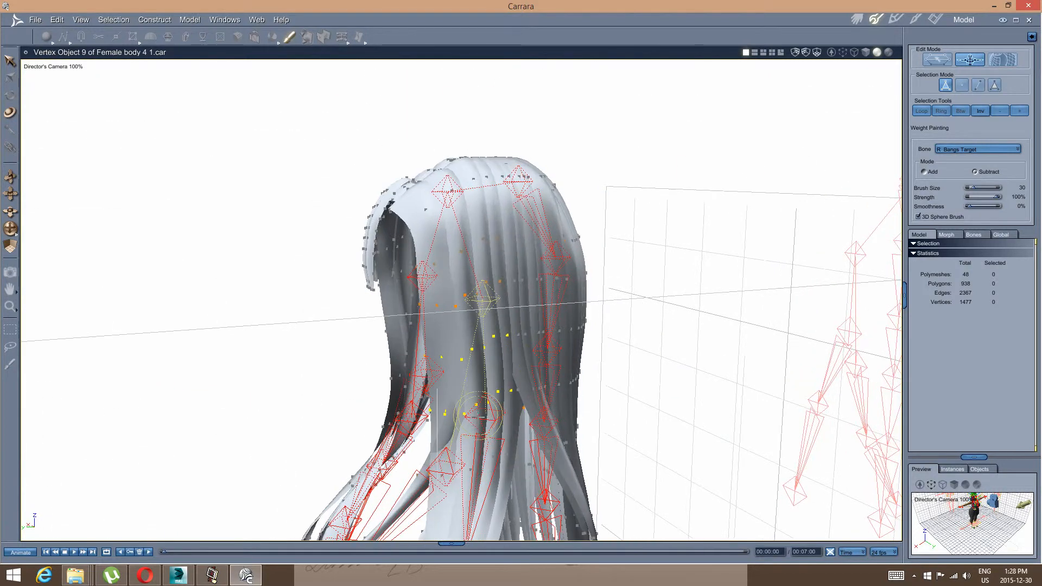
Select the R Bangs 1 1 bone and subtract its weights from the outer side and back hair strands.
click(475, 423)
mouse_move(459, 404)
middle_down()
mouse_move(491, 375)
mouse_move(482, 308)
middle_up()
scroll(474, 303, up, 4)
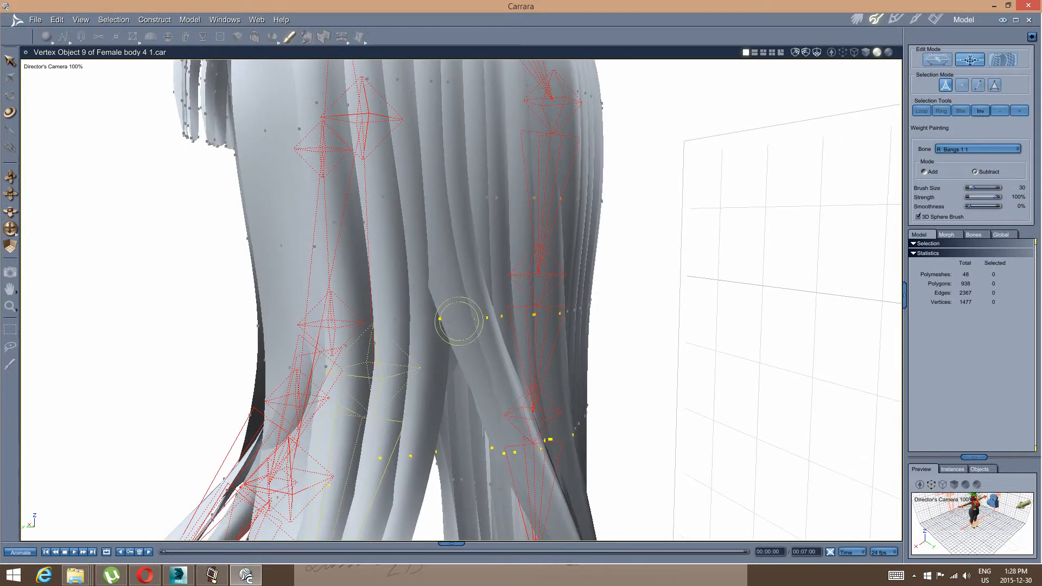
mouse_move(457, 323)
mouse_down()
mouse_move(572, 304)
mouse_move(525, 310)
mouse_up()
mouse_move(523, 312)
middle_down()
mouse_move(561, 361)
mouse_move(535, 356)
middle_up()
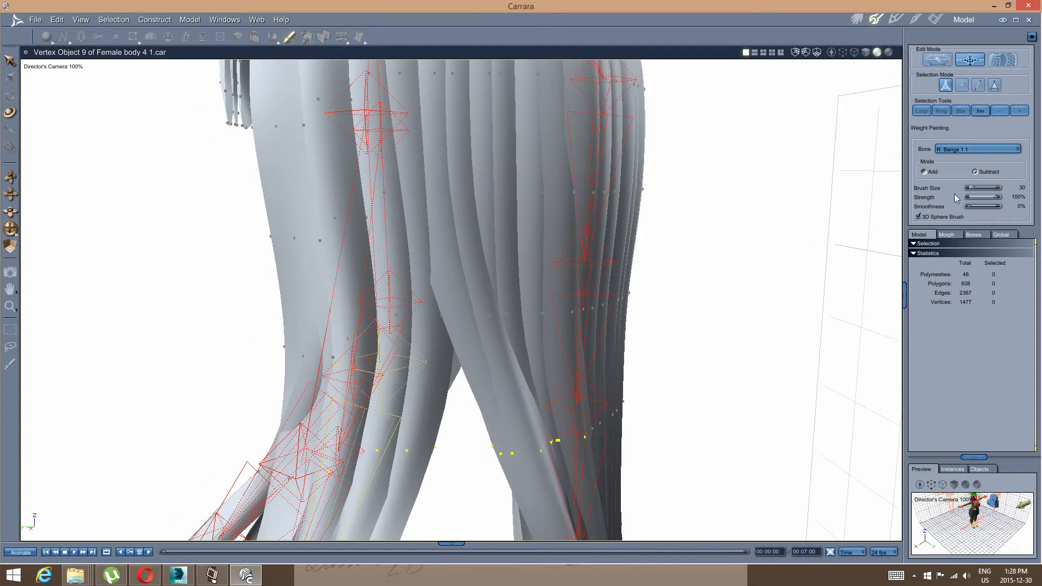
middle_drag(836, 320, 705, 308)
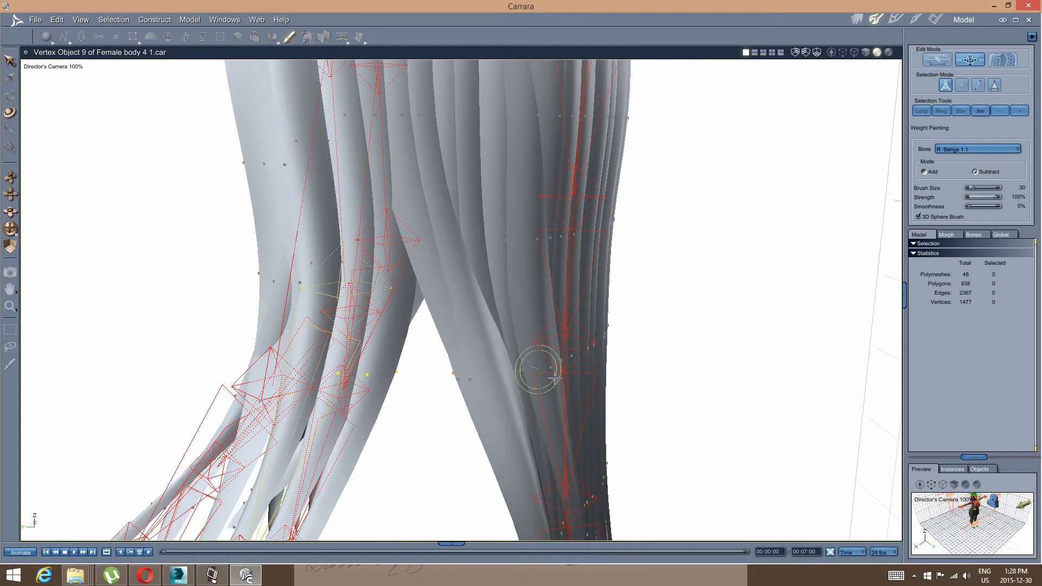
mouse_move(568, 361)
middle_down()
mouse_move(503, 371)
mouse_move(477, 416)
mouse_move(489, 417)
middle_up()
Clear the leftover R Bangs 1 1 weights from the lower part of the outer back hair strands.
right_click(483, 352)
middle_drag(468, 320, 407, 333)
click(461, 297)
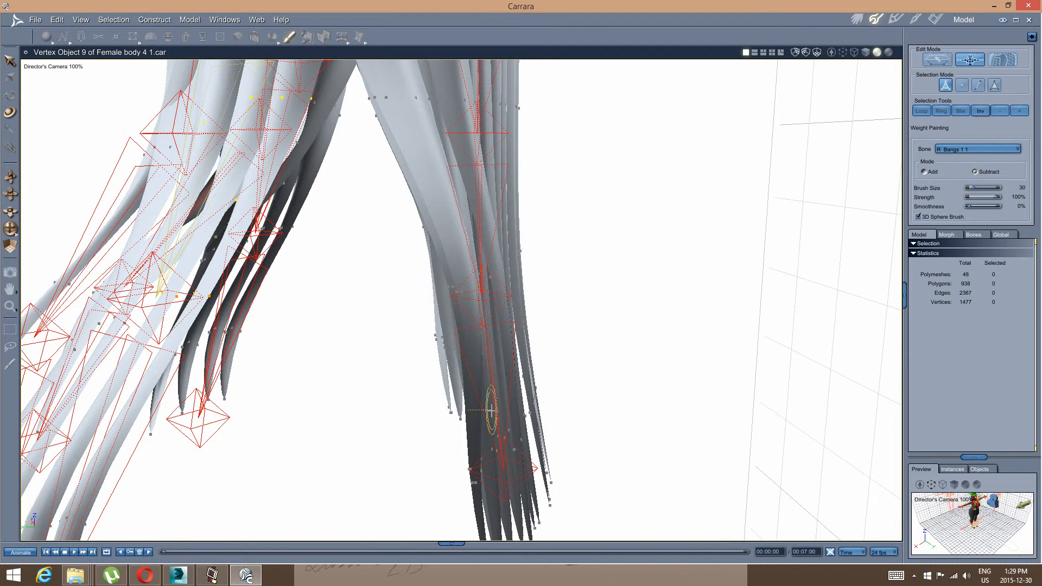
middle_drag(489, 415, 408, 454)
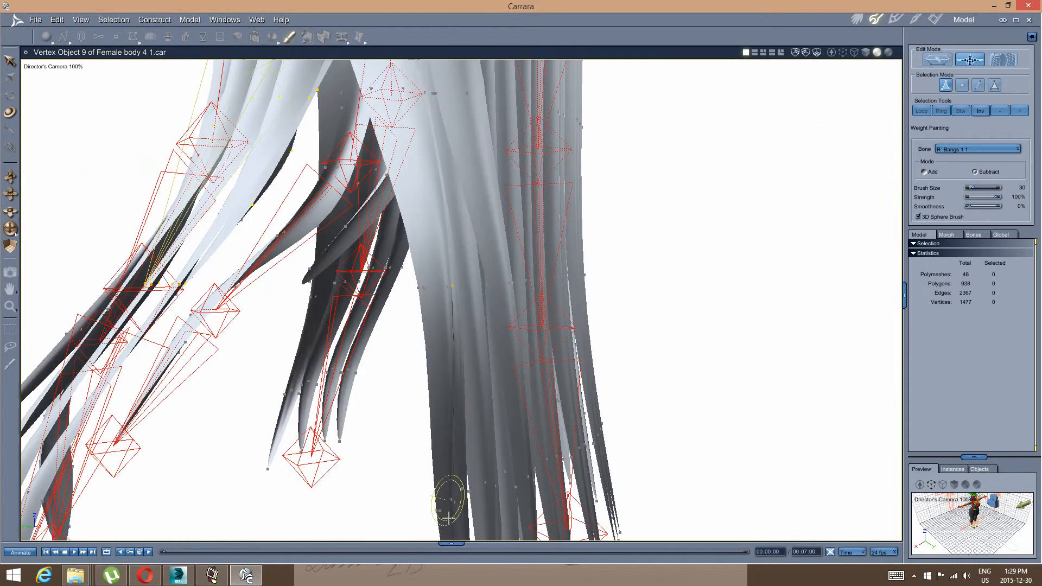
middle_drag(382, 392, 386, 328)
right_click(386, 328)
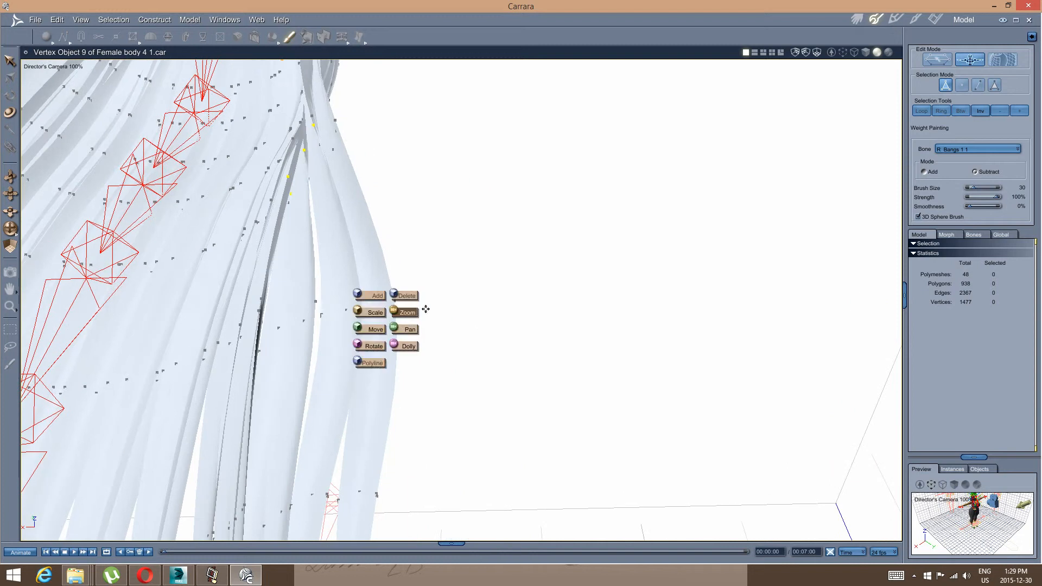
Subtract the R Bangs 1 1 bone's weights from the inner back hair strands beside the bangs.
middle_drag(308, 354, 414, 311)
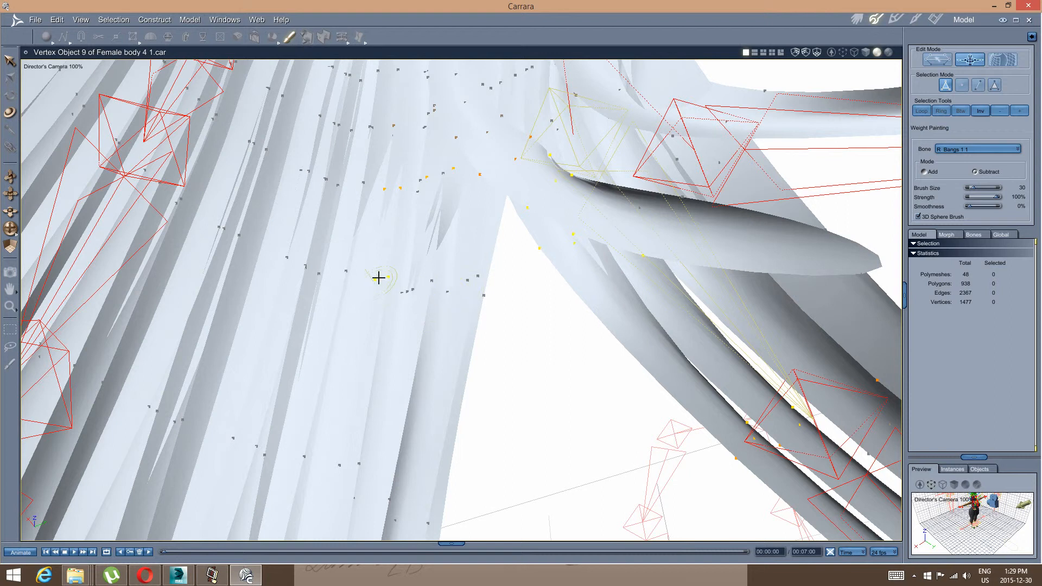
middle_drag(408, 309, 461, 331)
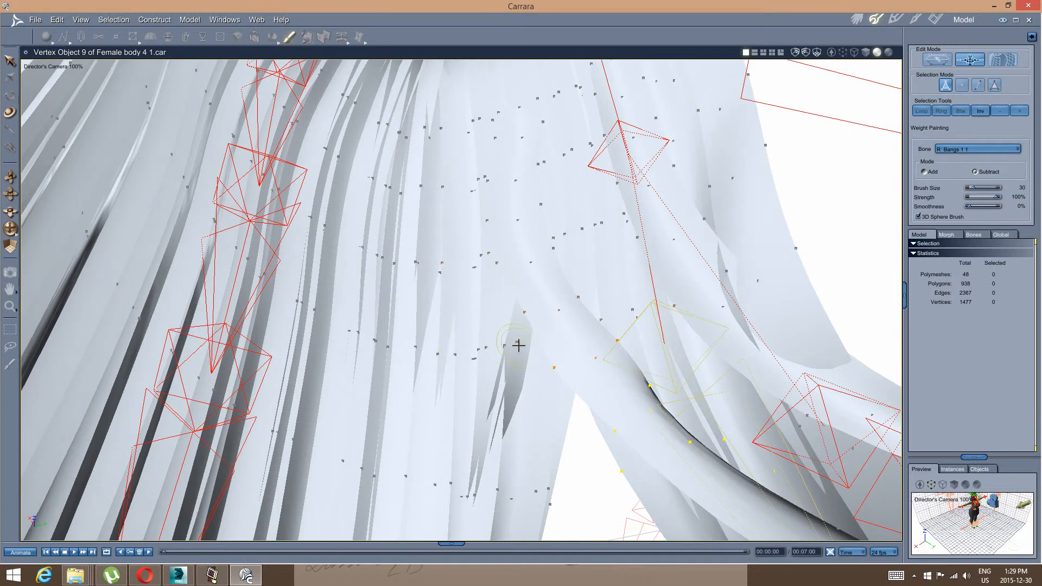
middle_drag(511, 383, 537, 403)
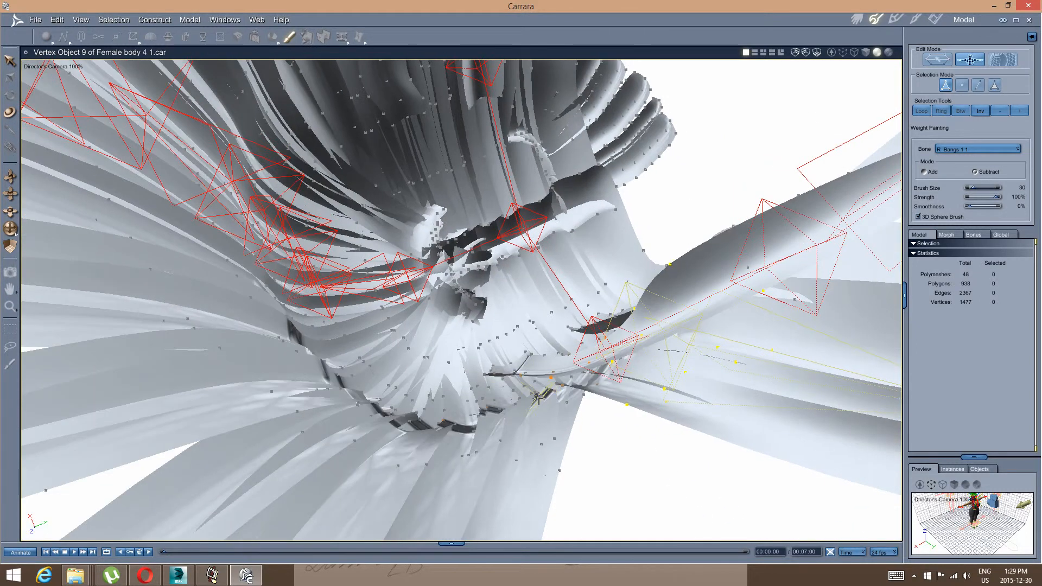
middle_drag(543, 405, 799, 300)
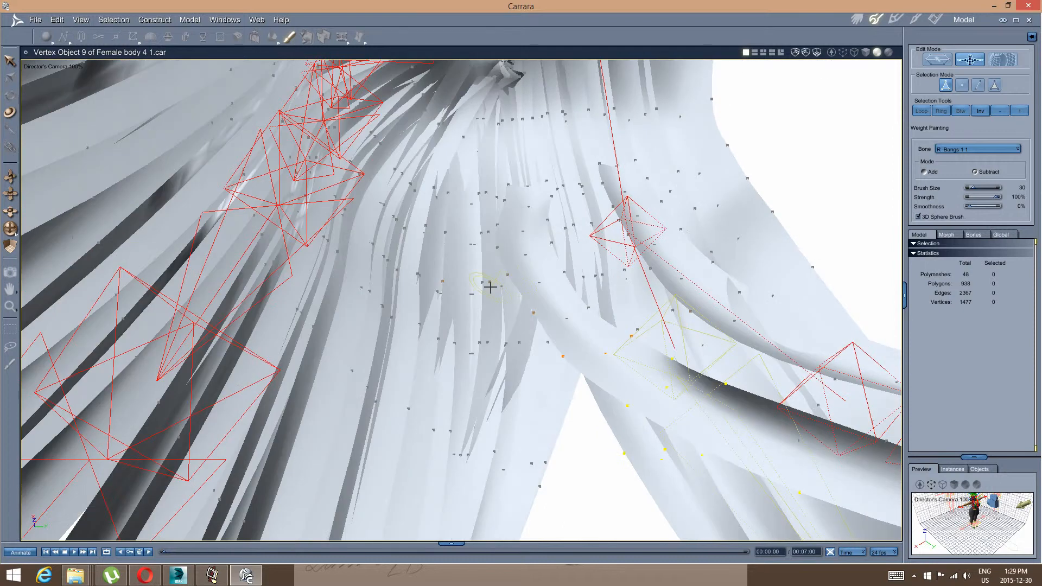
middle_drag(441, 280, 463, 302)
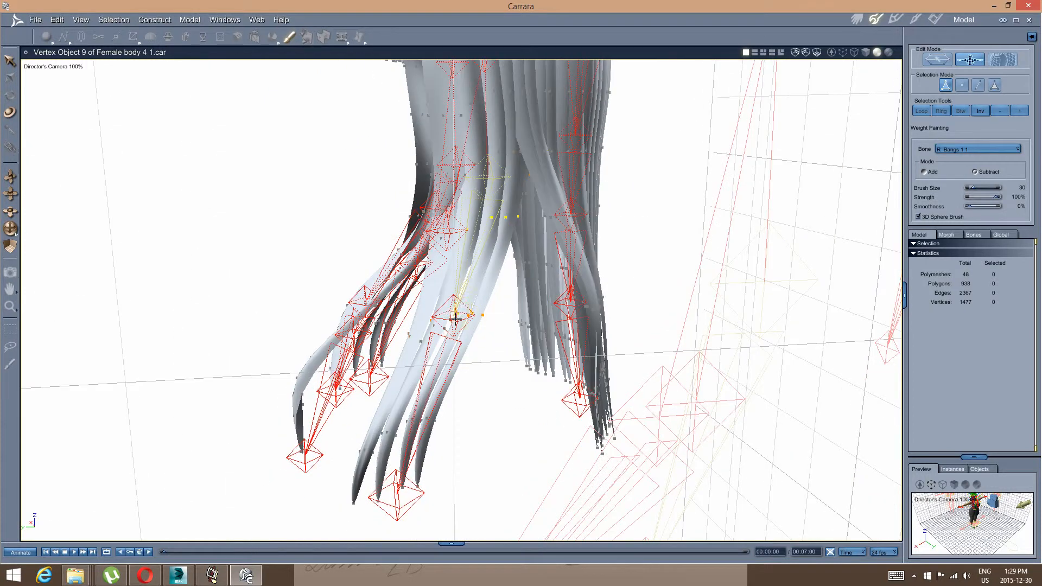
Select the R Bangs 1 2 bone and subtract its weights from the back hair strands, outside and inside.
click(455, 320)
middle_drag(413, 328, 510, 280)
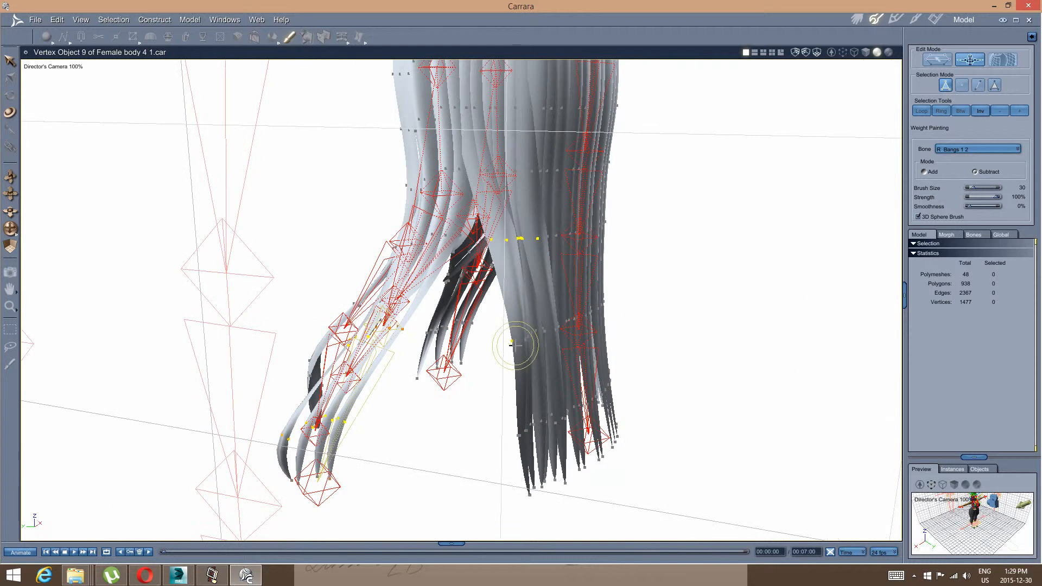
middle_drag(523, 406, 530, 293)
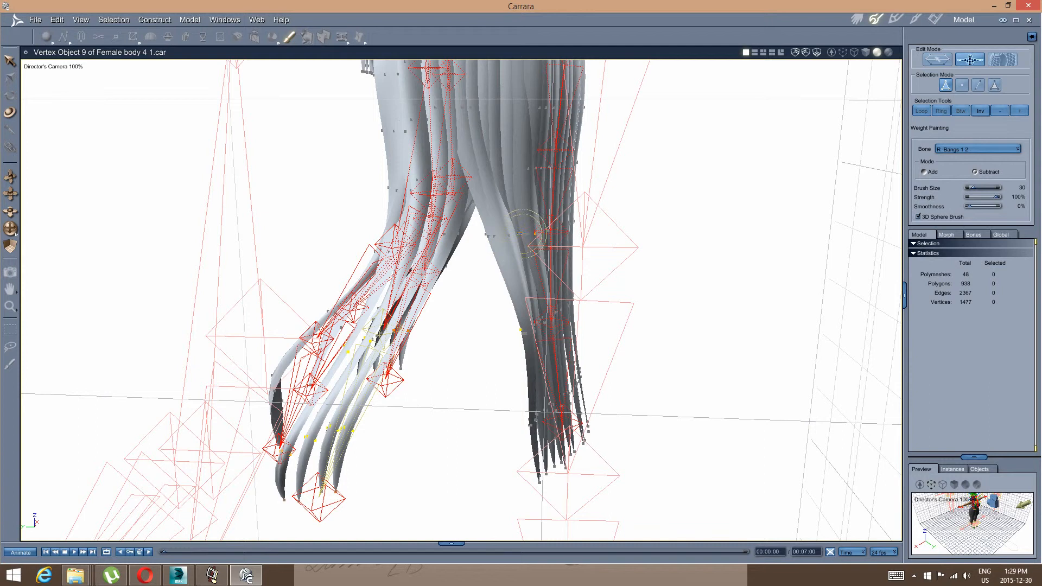
mouse_move(538, 231)
middle_down()
mouse_move(536, 242)
mouse_move(567, 247)
mouse_move(614, 230)
mouse_move(572, 263)
middle_up()
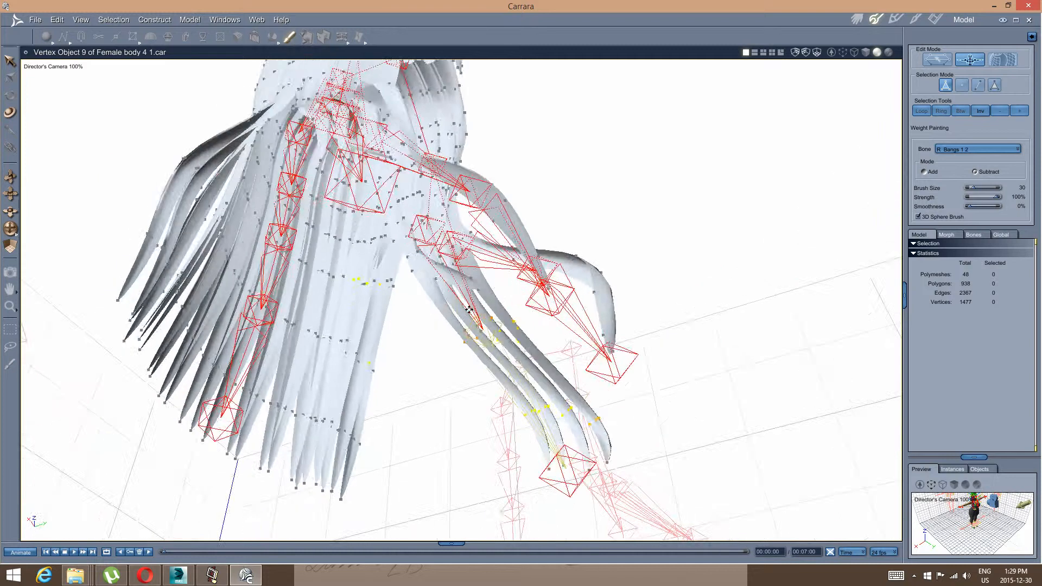
scroll(469, 309, up, 5)
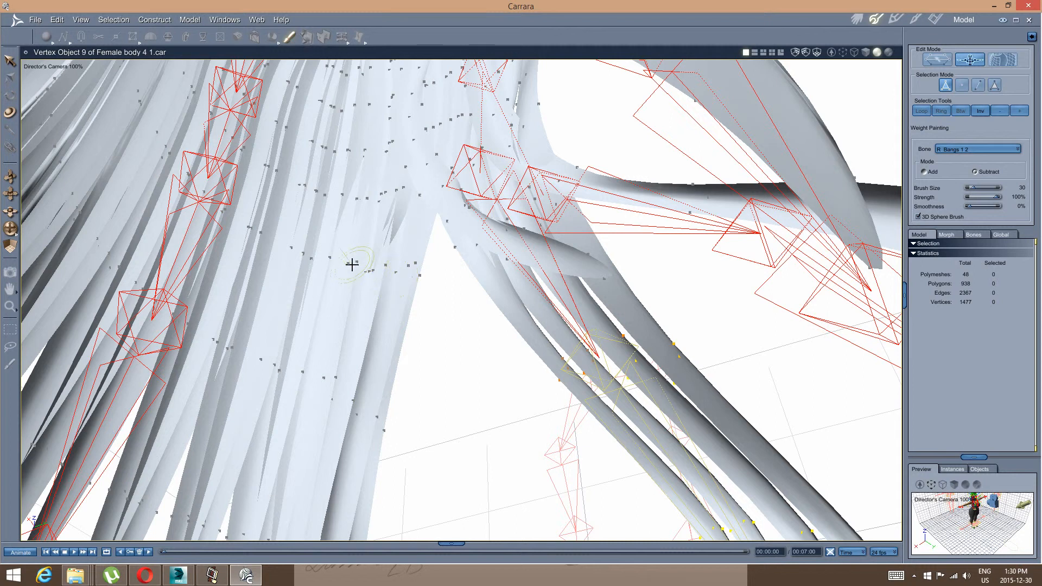
Select the R Bangs 1 3 bone and add its weights to the lower ends and tips of the right outer bang strands.
middle_drag(344, 270, 444, 277)
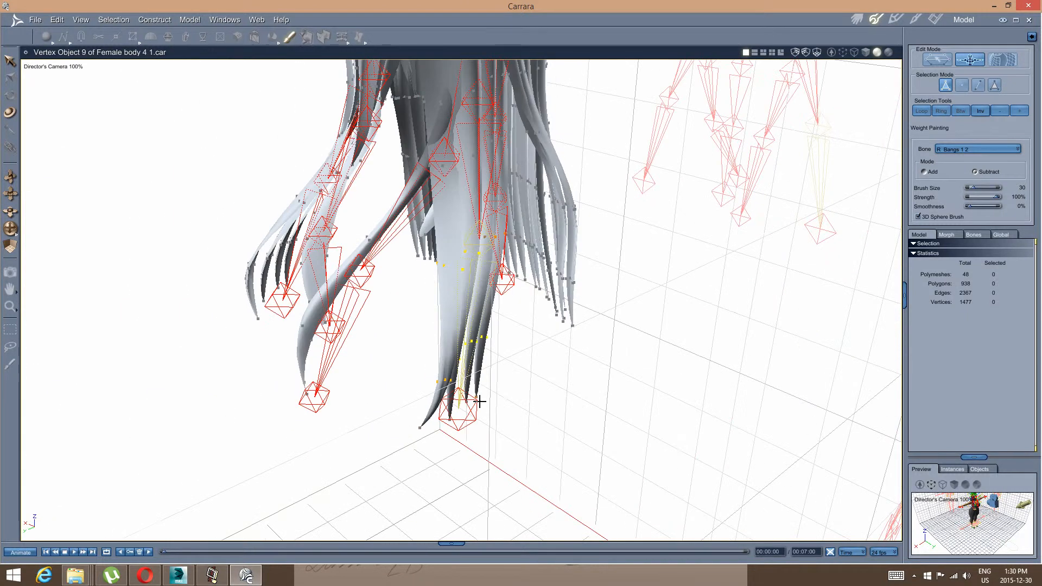
click(468, 417)
mouse_move(405, 393)
middle_down()
mouse_move(307, 345)
mouse_move(356, 373)
mouse_move(337, 352)
middle_up()
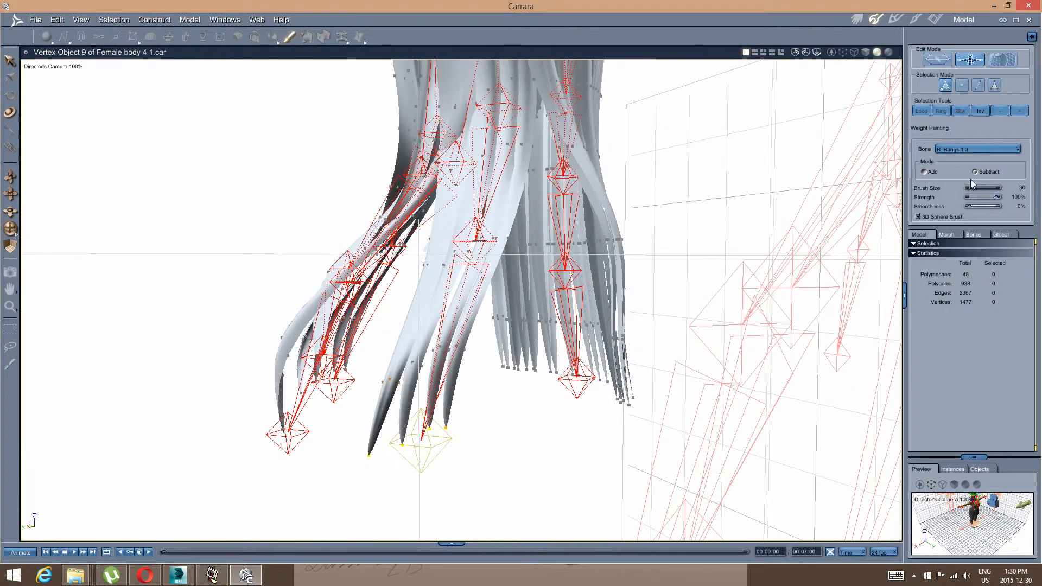
click(930, 174)
middle_drag(432, 359, 445, 377)
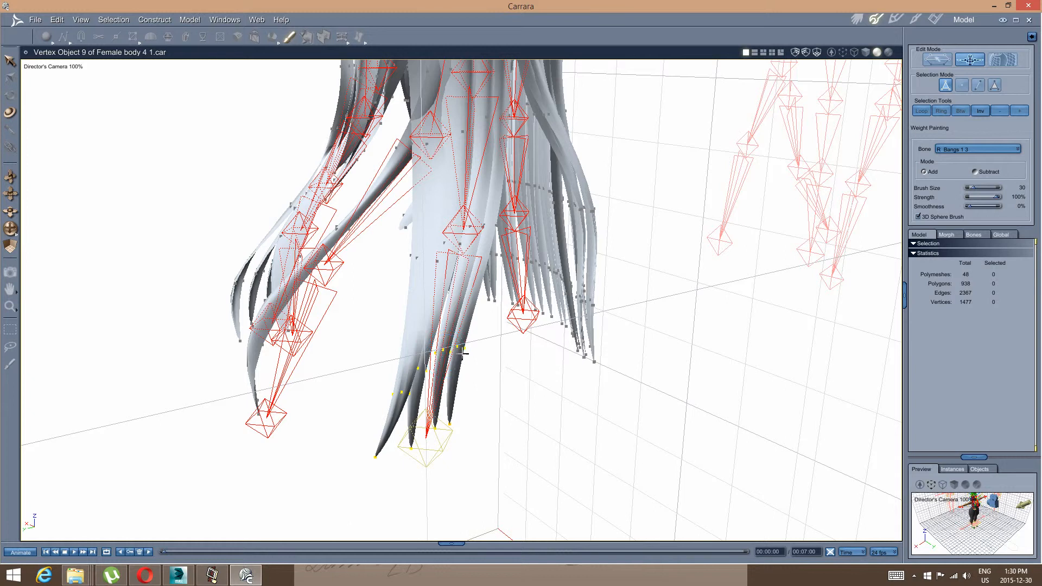
middle_drag(430, 407, 421, 463)
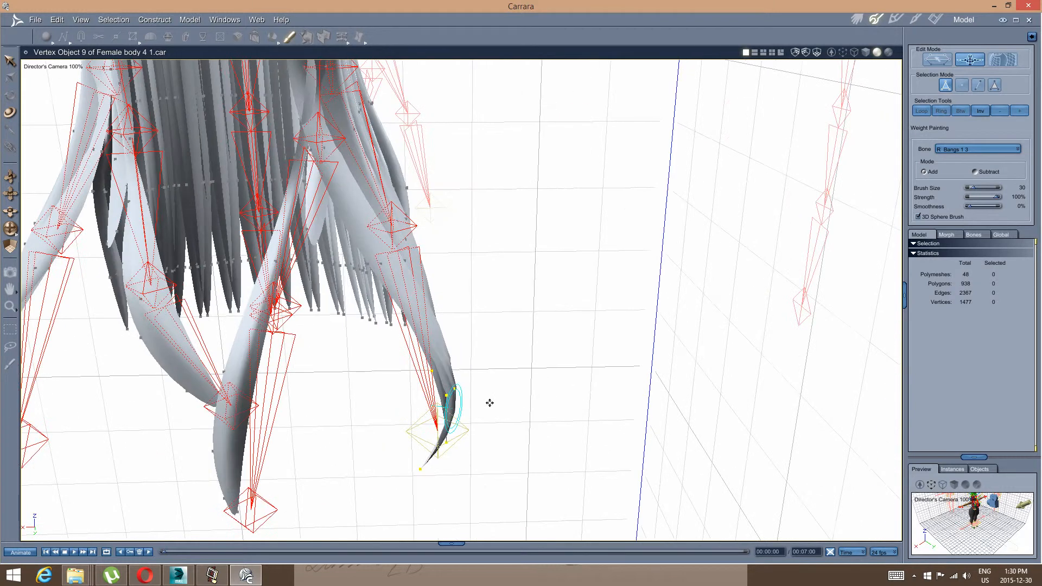
middle_drag(489, 403, 422, 453)
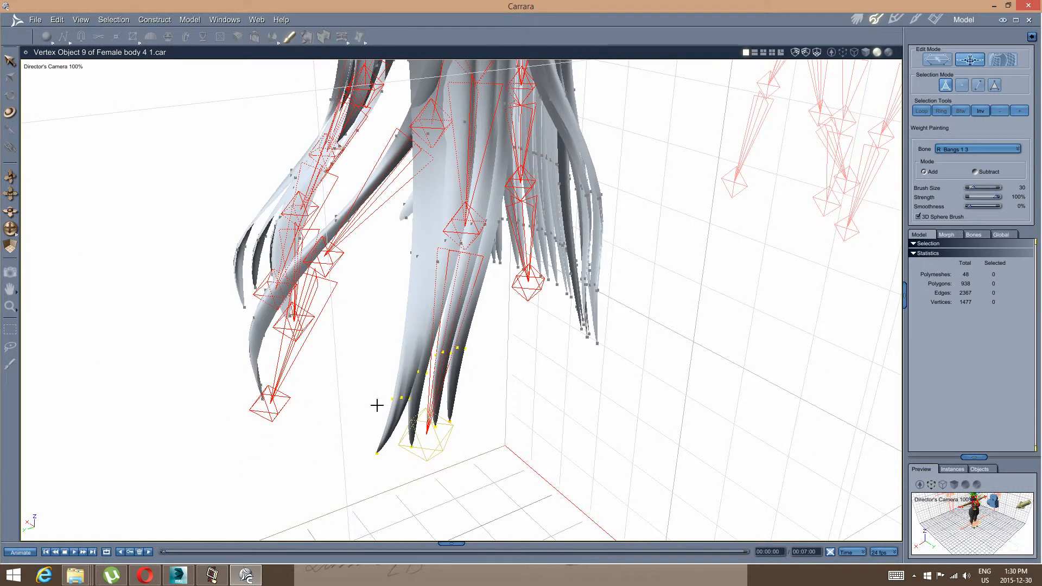
Select the L Bangs 1 3 bone and add its weights to the lower ends and tips of the left outer bang strands.
mouse_move(377, 404)
middle_down()
mouse_move(431, 415)
mouse_move(528, 400)
mouse_move(621, 360)
mouse_move(555, 402)
mouse_move(570, 402)
mouse_move(534, 391)
middle_up()
click(552, 402)
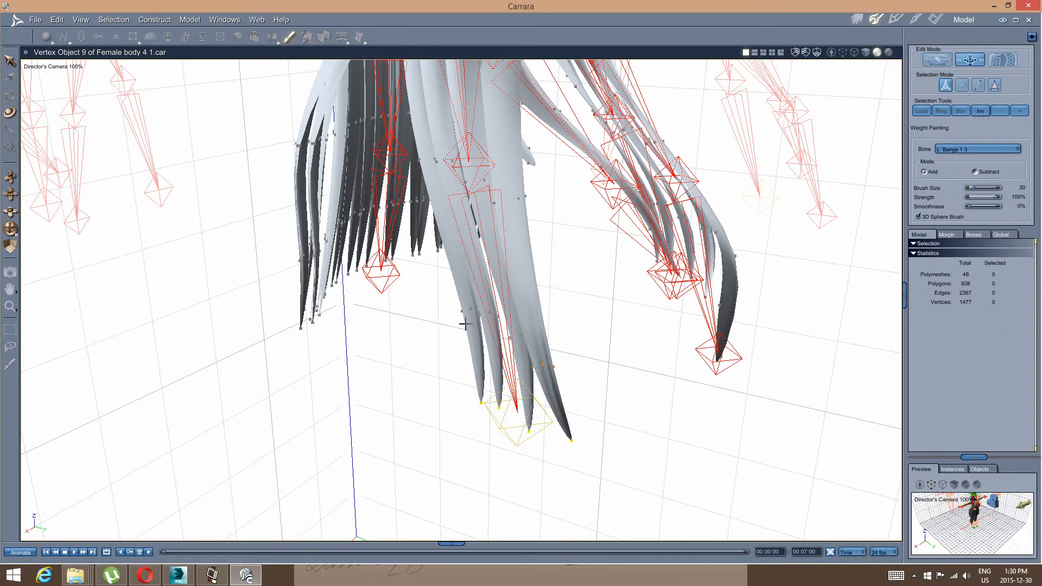
middle_drag(464, 324, 454, 326)
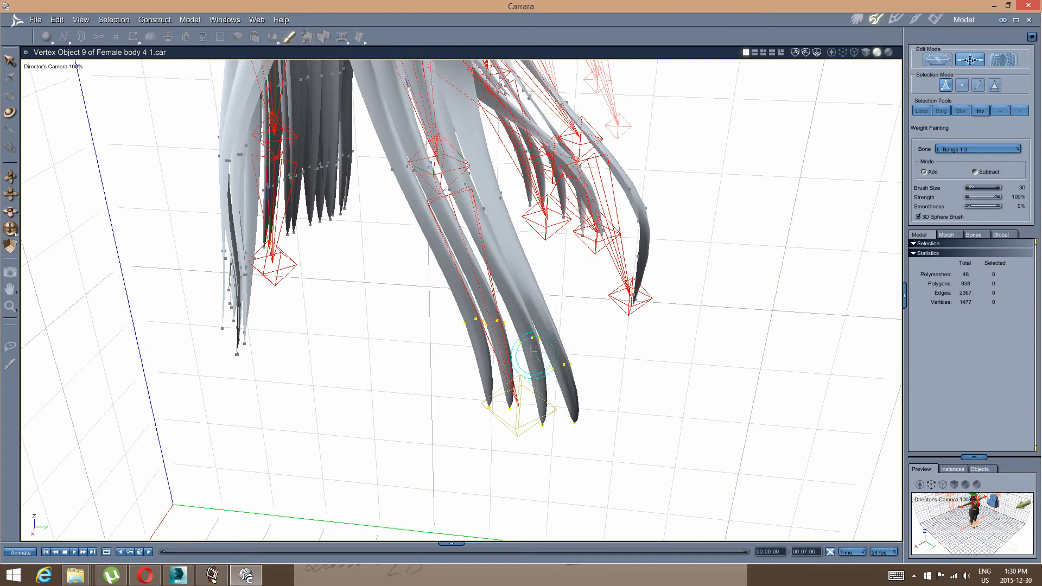
Select the R Bangs 2 3 bone and add its weights to the tip of the long right front bang strand.
middle_drag(477, 337, 574, 301)
click(571, 448)
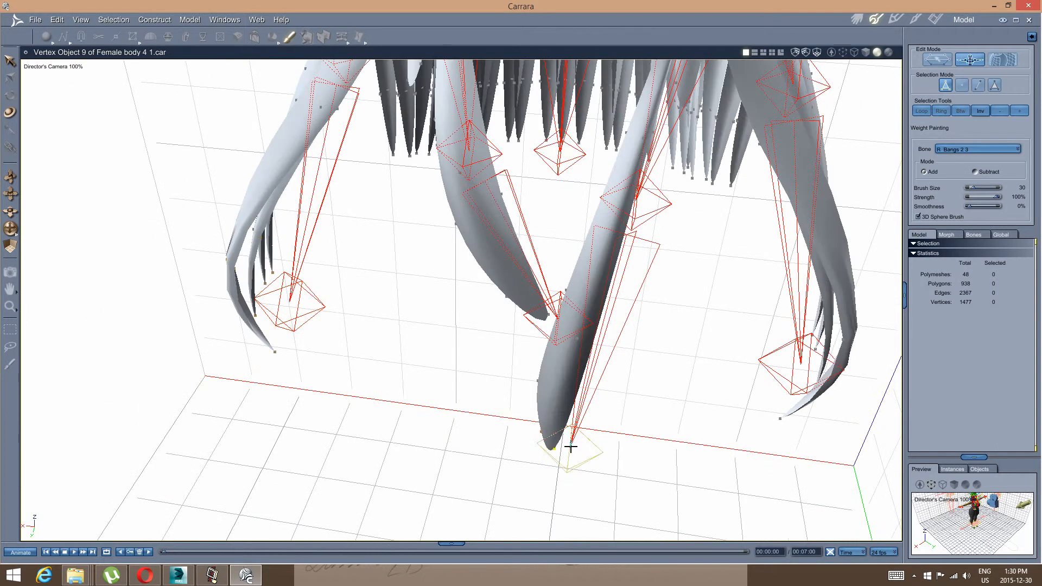
middle_drag(520, 453, 533, 439)
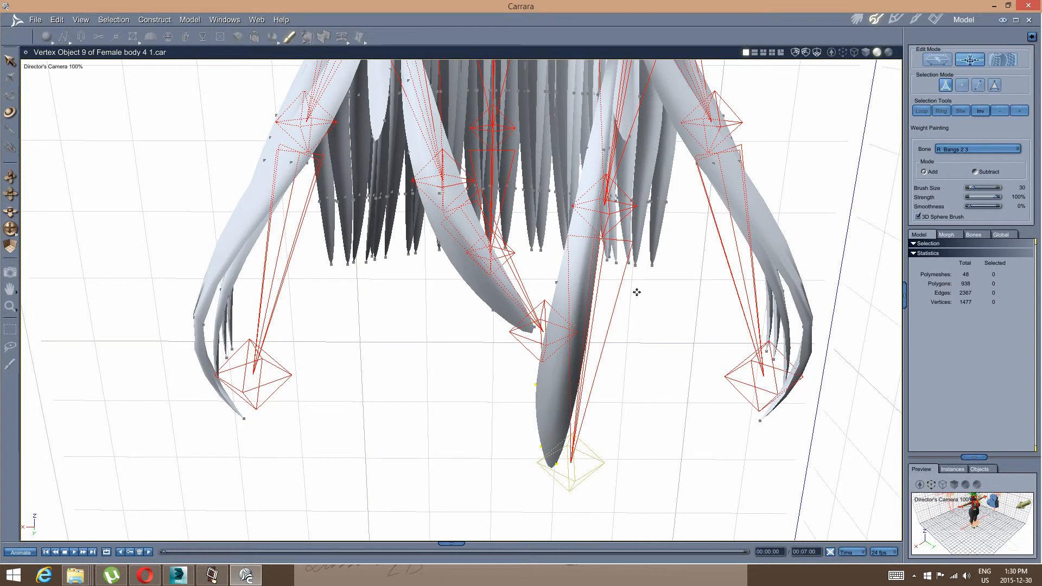
mouse_move(637, 292)
middle_down()
mouse_move(612, 340)
mouse_move(549, 349)
mouse_move(590, 311)
mouse_move(565, 321)
mouse_move(540, 310)
mouse_move(576, 309)
middle_up()
Select the R Bangs 2 1 bone and subtract its weights from the strands next to the long right front bang.
click(602, 295)
click(601, 163)
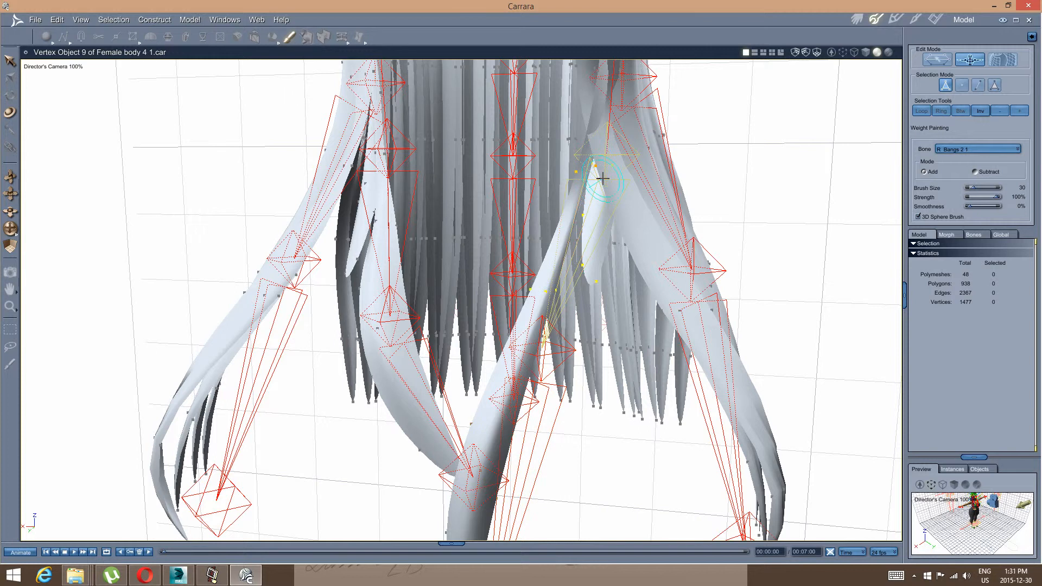
middle_drag(601, 174, 572, 275)
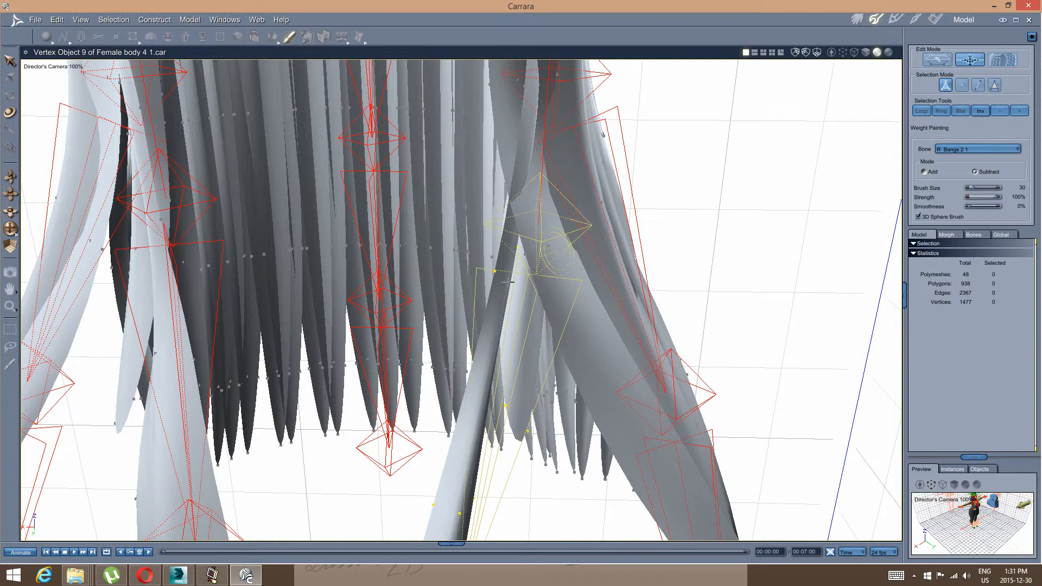
mouse_move(509, 282)
middle_down()
mouse_move(499, 286)
mouse_move(547, 286)
mouse_move(530, 265)
mouse_move(510, 263)
mouse_move(532, 278)
mouse_move(474, 279)
mouse_move(538, 252)
mouse_move(513, 262)
middle_up()
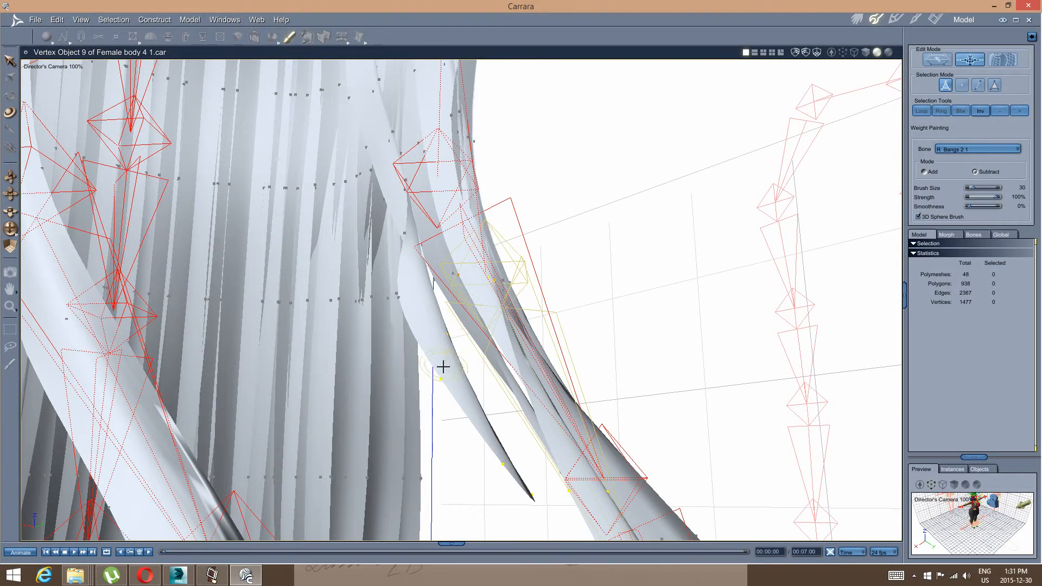
mouse_move(442, 369)
middle_down()
mouse_move(449, 335)
mouse_move(332, 344)
mouse_move(394, 344)
mouse_move(465, 275)
mouse_move(500, 291)
mouse_move(419, 307)
mouse_move(494, 305)
mouse_move(421, 321)
mouse_move(413, 326)
mouse_move(435, 328)
mouse_move(420, 349)
mouse_move(418, 335)
mouse_move(402, 332)
mouse_move(425, 320)
mouse_move(439, 349)
middle_up()
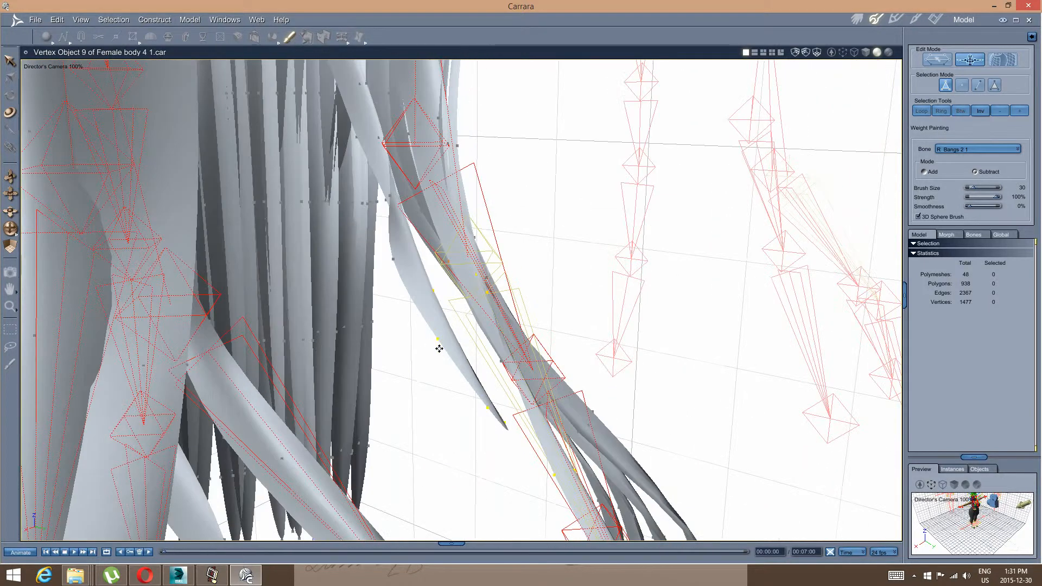
Select the R Bangs 1 1 and R Bangs 1 2 bones in turn to check which hair vertices each one influences.
middle_drag(499, 326, 498, 278)
scroll(399, 308, down, 5)
scroll(481, 302, up, 5)
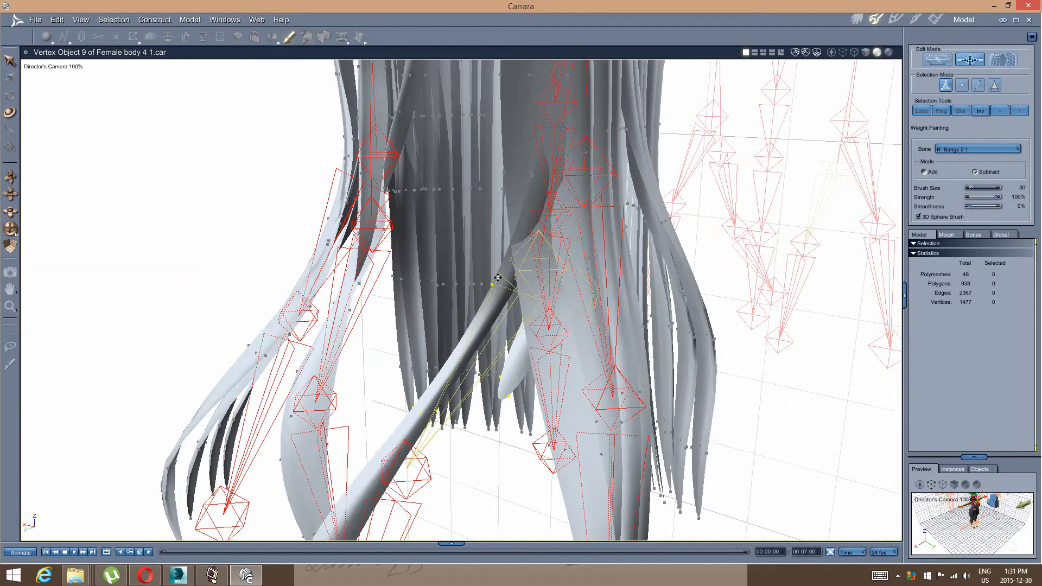
click(586, 178)
middle_drag(344, 339, 356, 327)
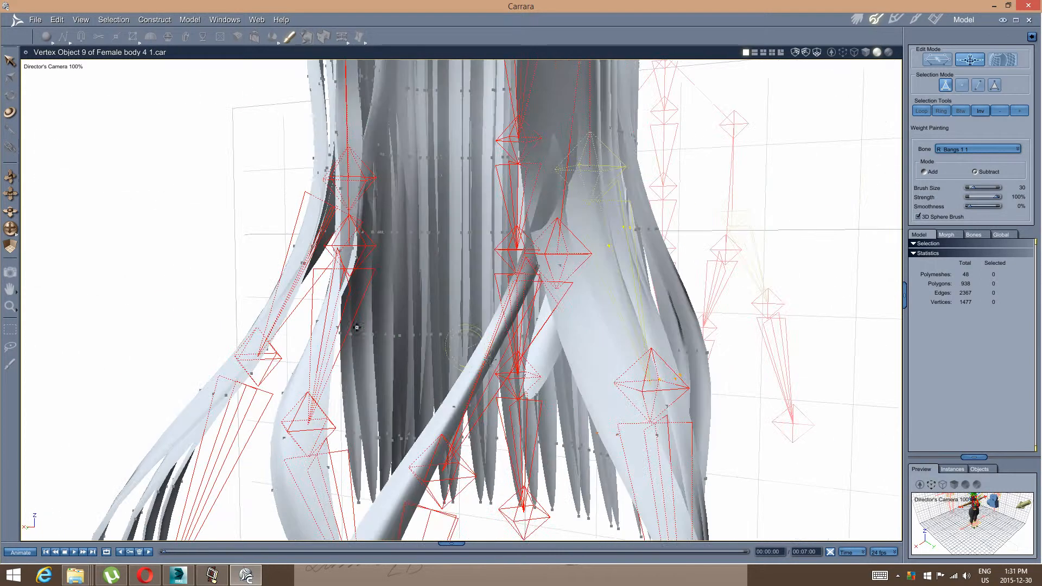
click(629, 389)
middle_drag(506, 403, 548, 347)
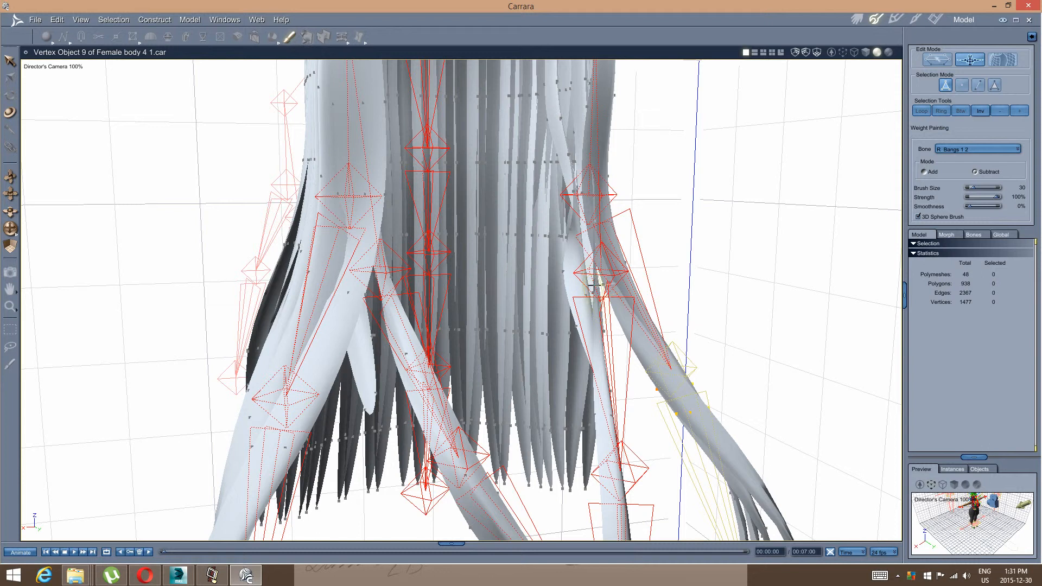
Reselect the R Bangs 2 1 bone and subtract its remaining weights from the short inner strand behind the right bangs.
click(597, 282)
middle_drag(586, 298, 525, 366)
scroll(524, 358, up, 3)
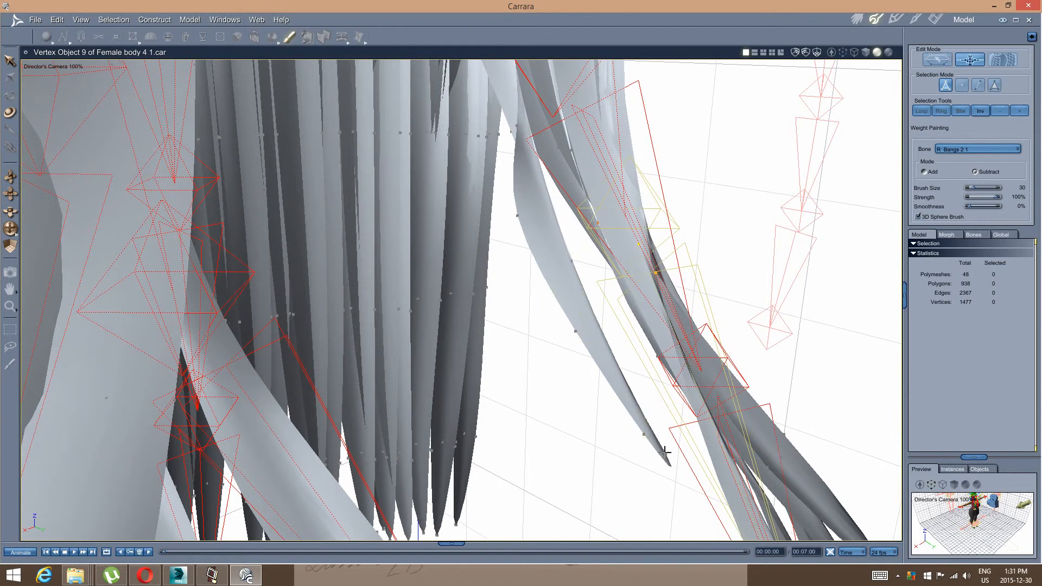
drag(606, 364, 492, 362)
drag(751, 312, 410, 397)
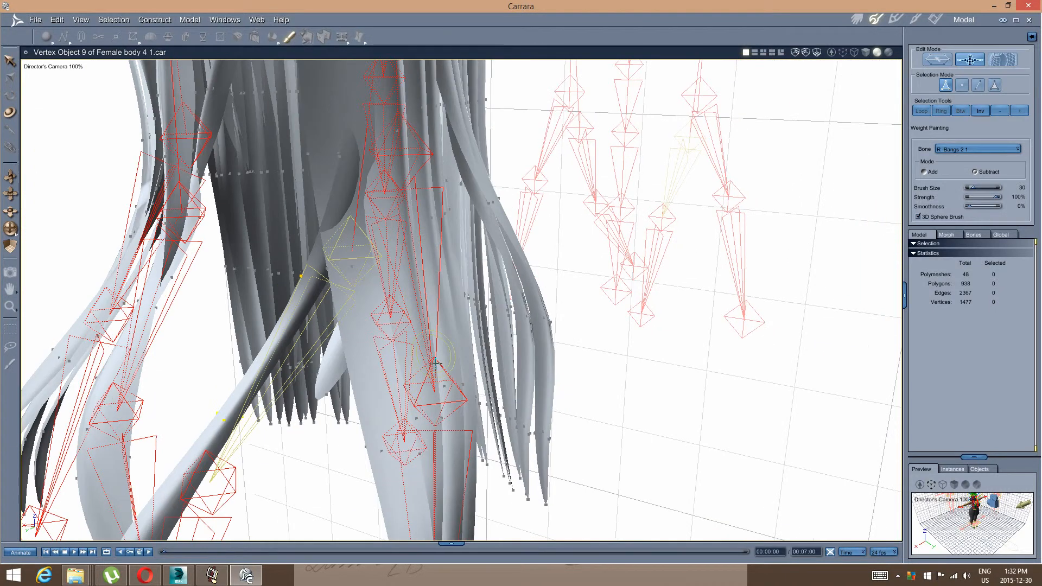
Add R Bangs 1 2 weights to the lower part of the short right inner strand and R Bangs 1 1 weights to its upper part.
click(440, 386)
middle_drag(282, 414, 429, 381)
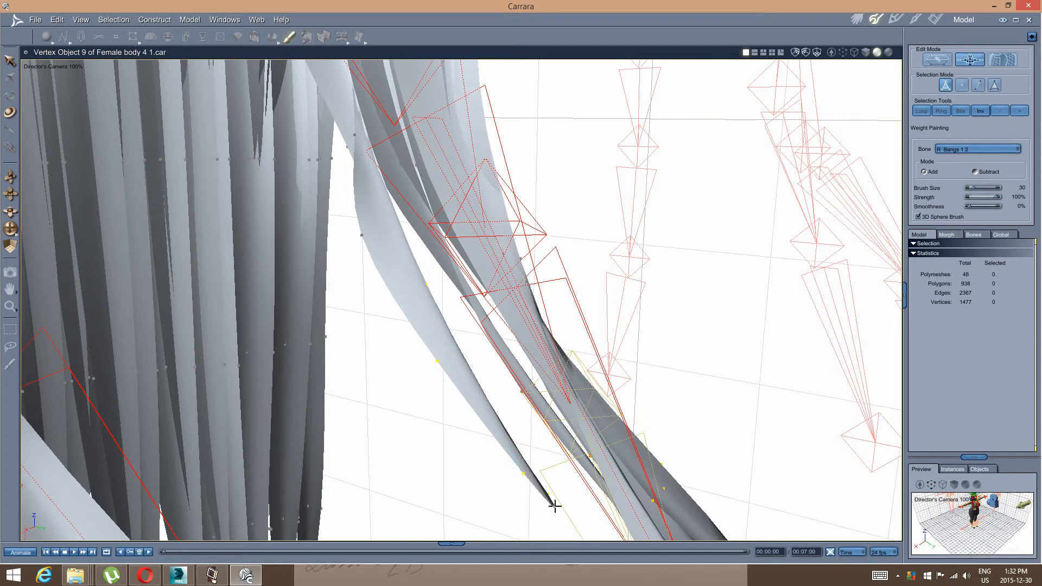
middle_drag(474, 414, 392, 392)
middle_drag(343, 352, 411, 237)
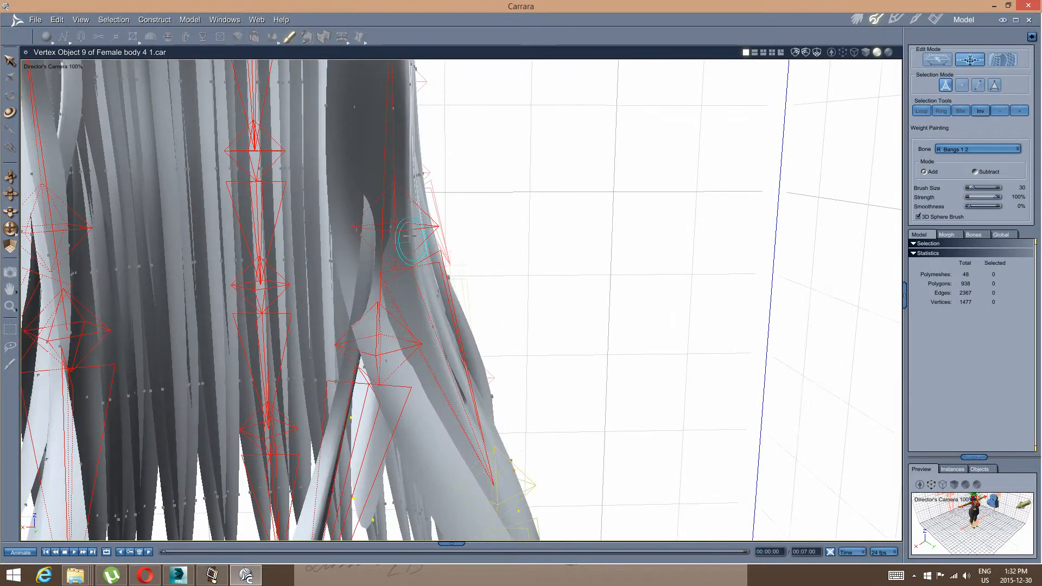
key(Down)
middle_drag(331, 269, 440, 286)
click(518, 240)
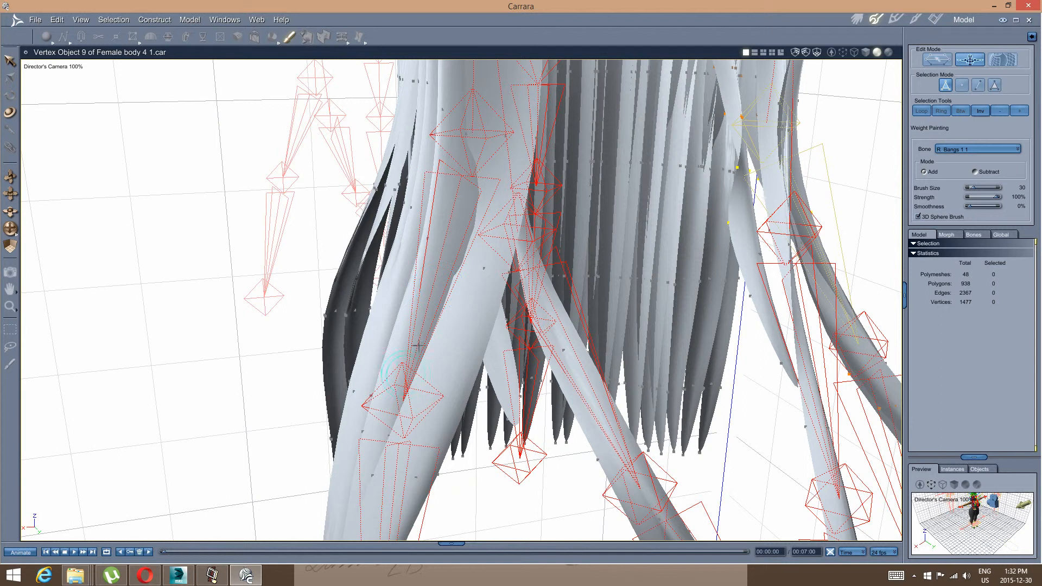
Add L Bangs 1 2 weights to the lower part of the short left inner strand and L Bangs 1 1 weights to its upper part.
middle_drag(401, 402, 453, 360)
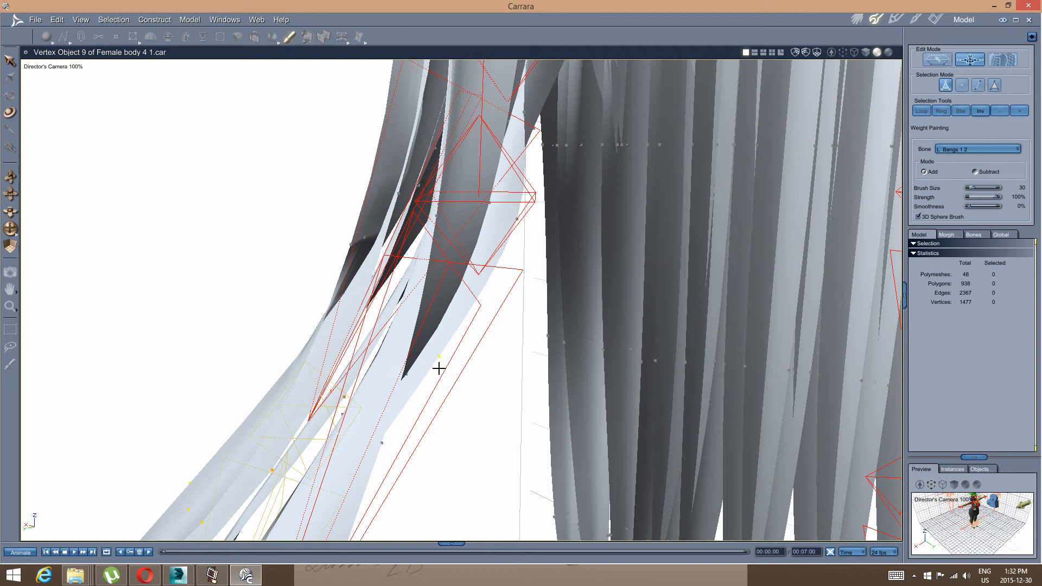
mouse_move(447, 363)
middle_down()
mouse_move(425, 368)
mouse_move(437, 377)
mouse_move(437, 323)
mouse_move(441, 364)
middle_up()
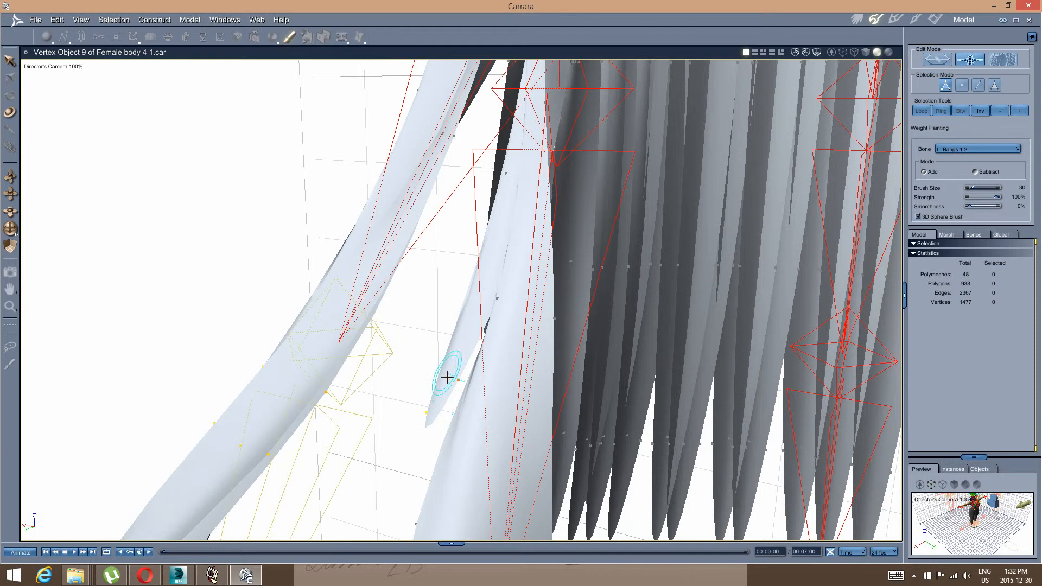
mouse_move(425, 387)
middle_down()
mouse_move(400, 358)
mouse_move(448, 372)
mouse_move(433, 377)
middle_up()
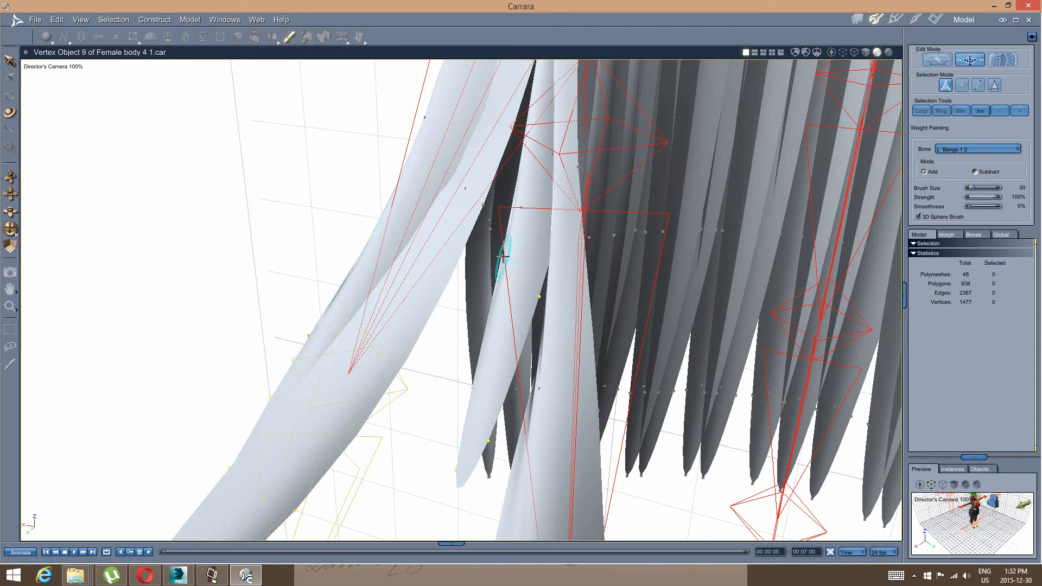
middle_drag(508, 296, 543, 239)
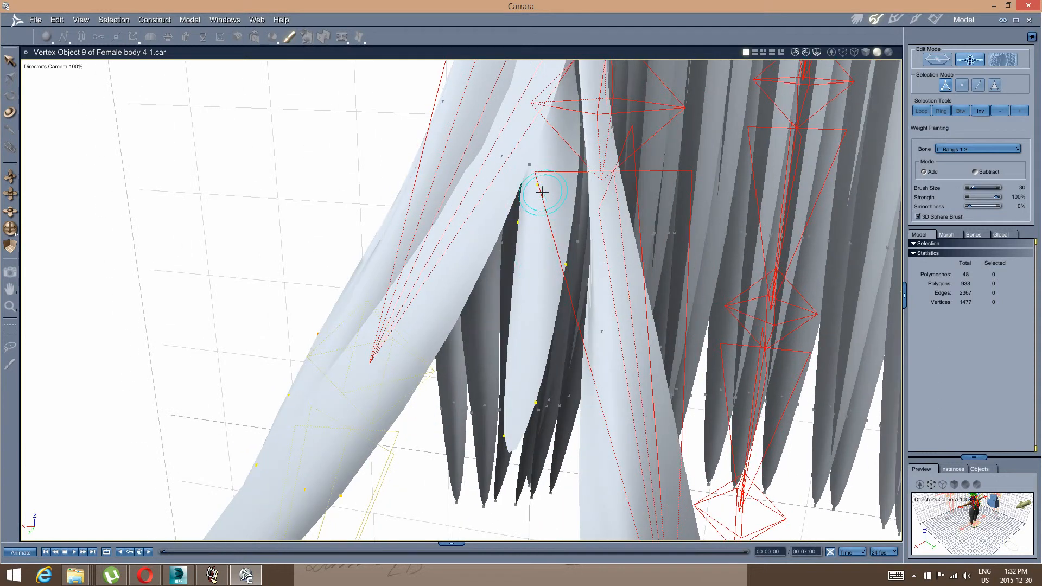
middle_drag(549, 221, 459, 279)
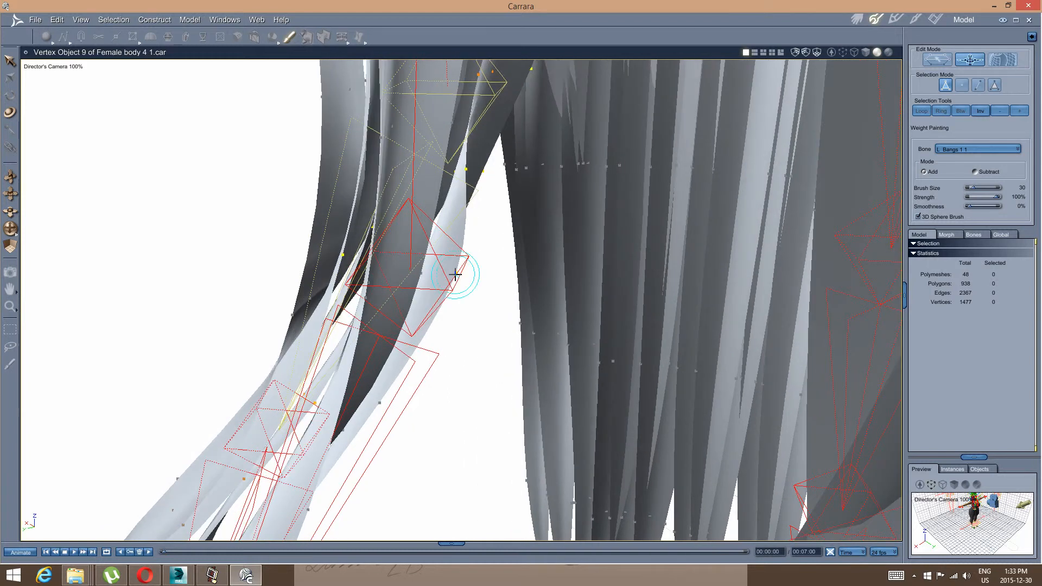
middle_drag(435, 343, 527, 182)
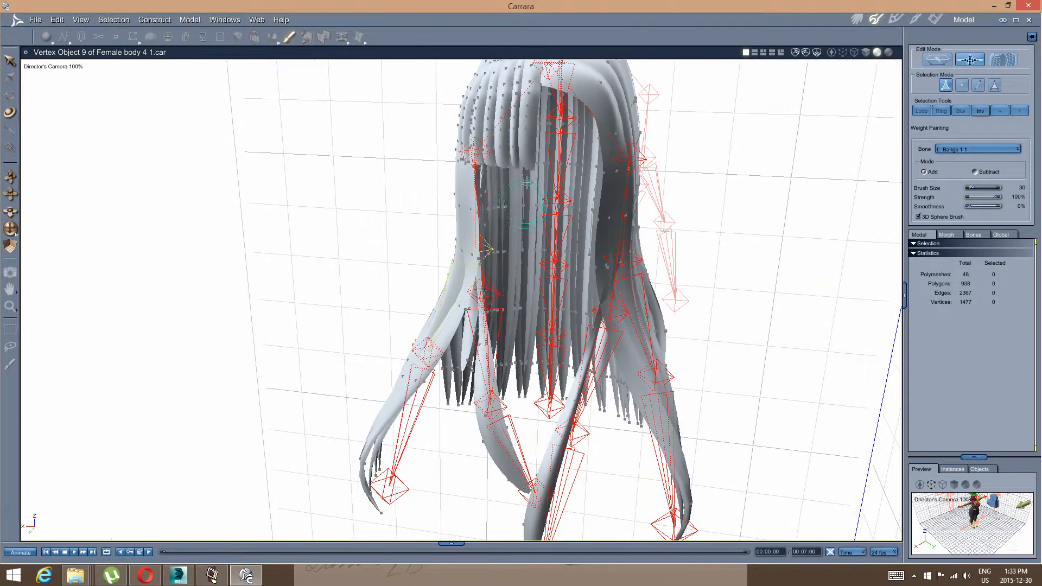
Select the Hair 4 bone, set the brush smoothness to 59%, and add its weights across the back strands towards both sides.
middle_drag(520, 300, 421, 348)
scroll(471, 335, up, 3)
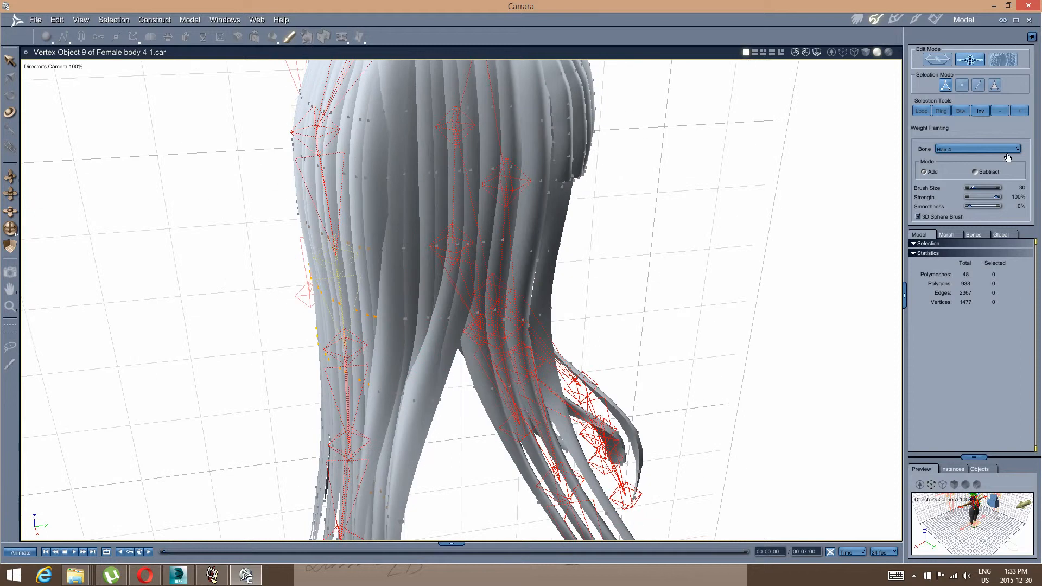
middle_drag(669, 300, 435, 345)
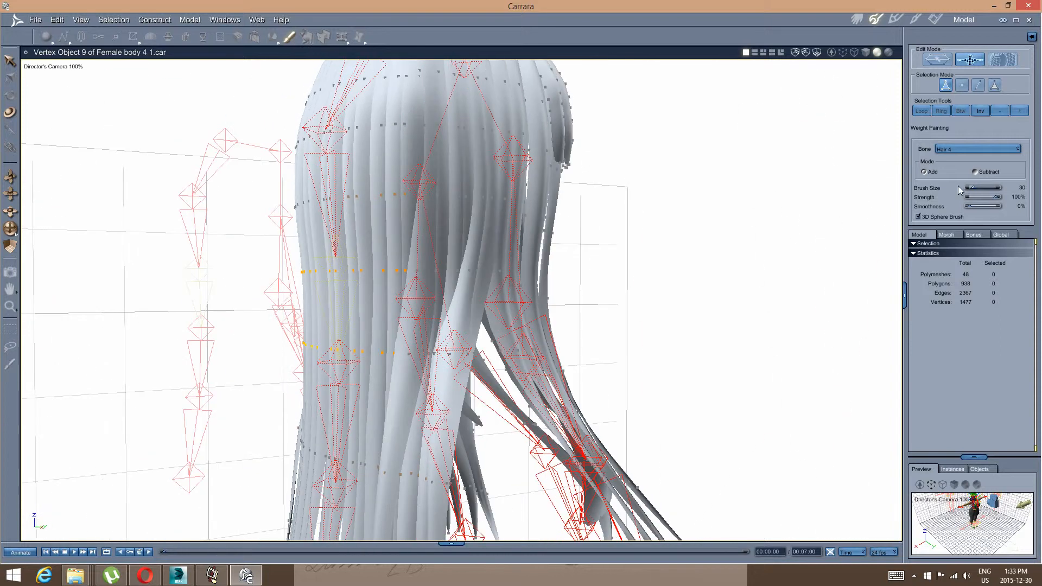
drag(971, 208, 985, 207)
middle_drag(415, 413, 415, 431)
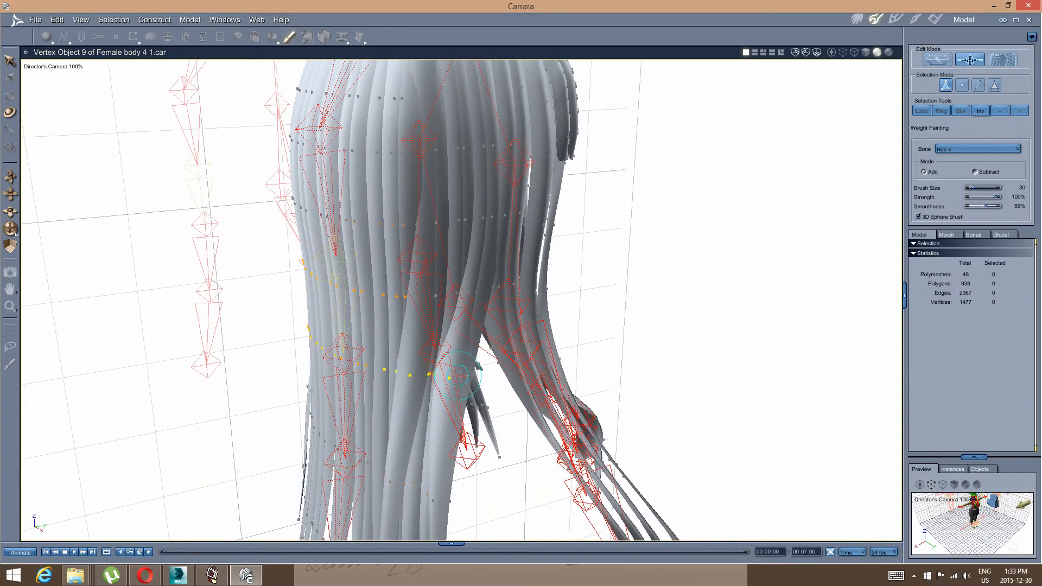
middle_drag(316, 395, 442, 400)
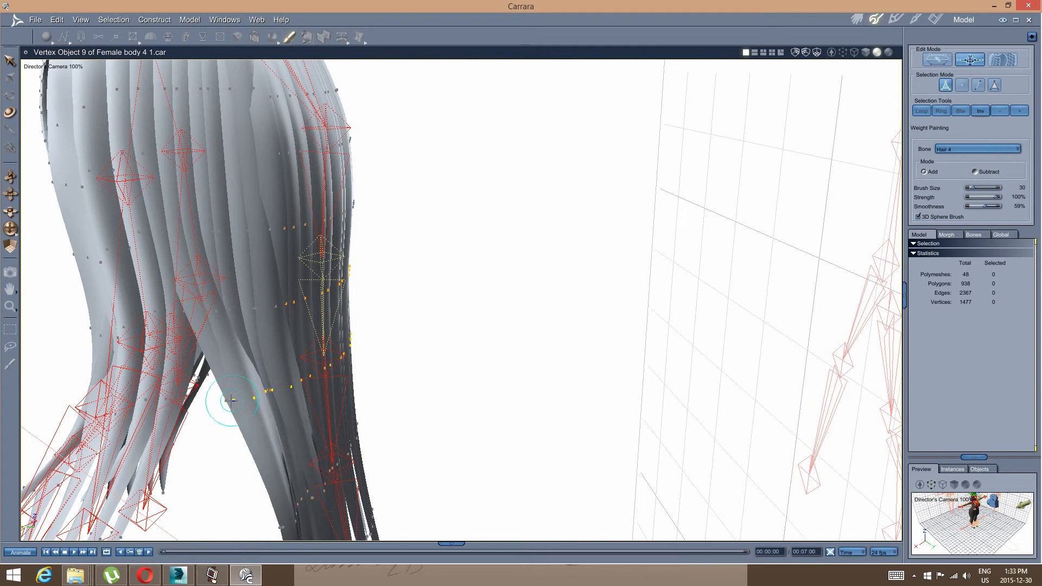
Select the Hair 3 bone, set the brush strength to 14%, and add its weights from the back strands out to the side strands.
mouse_move(227, 401)
middle_down()
mouse_move(291, 372)
mouse_move(284, 344)
middle_up()
click(356, 164)
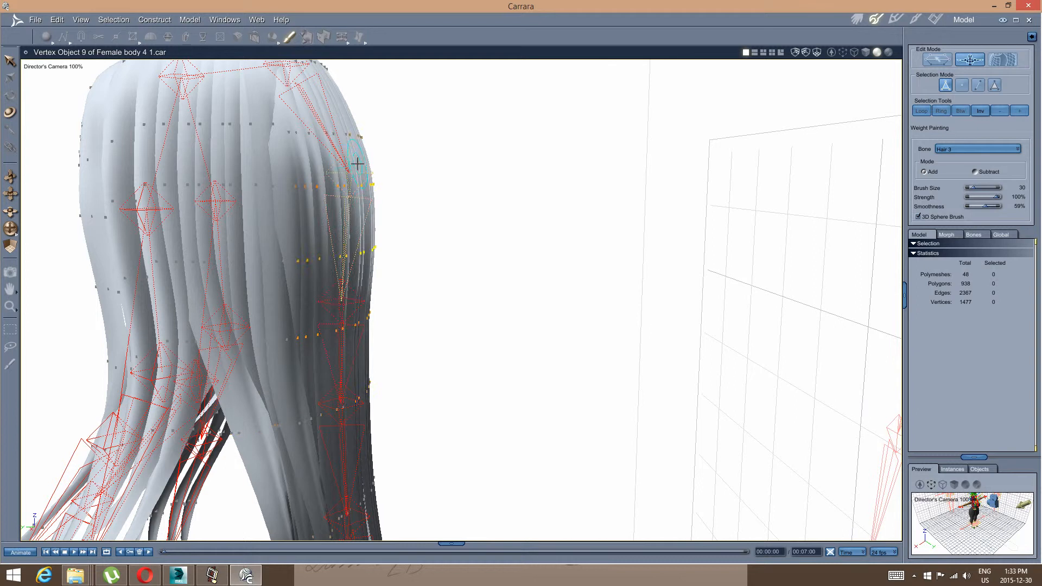
middle_drag(302, 247, 291, 257)
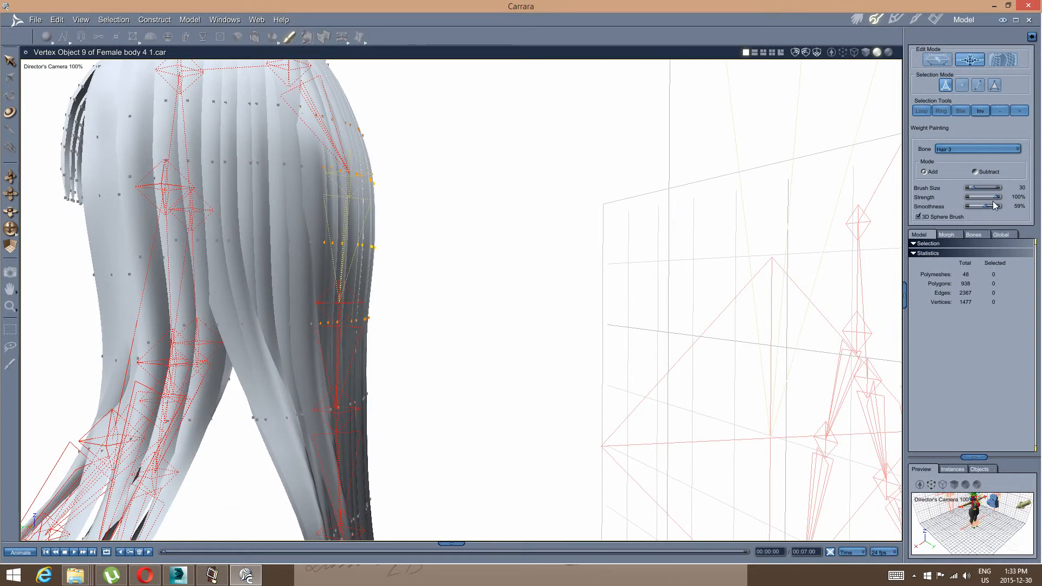
drag(996, 197, 983, 202)
middle_drag(633, 281, 430, 328)
mouse_move(377, 333)
mouse_down()
mouse_move(221, 345)
mouse_move(242, 344)
mouse_up()
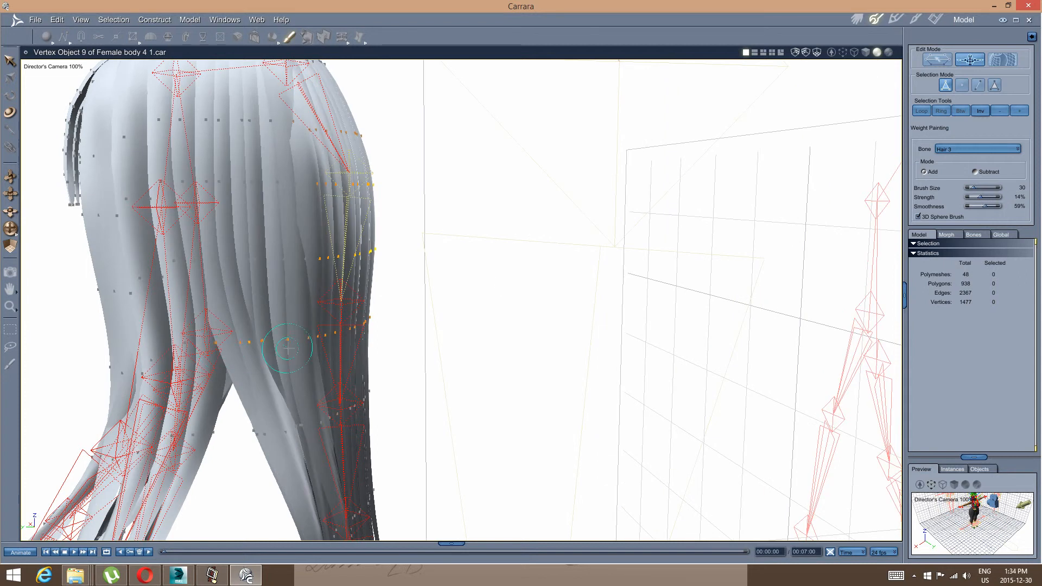
middle_drag(273, 281, 290, 276)
drag(293, 265, 228, 255)
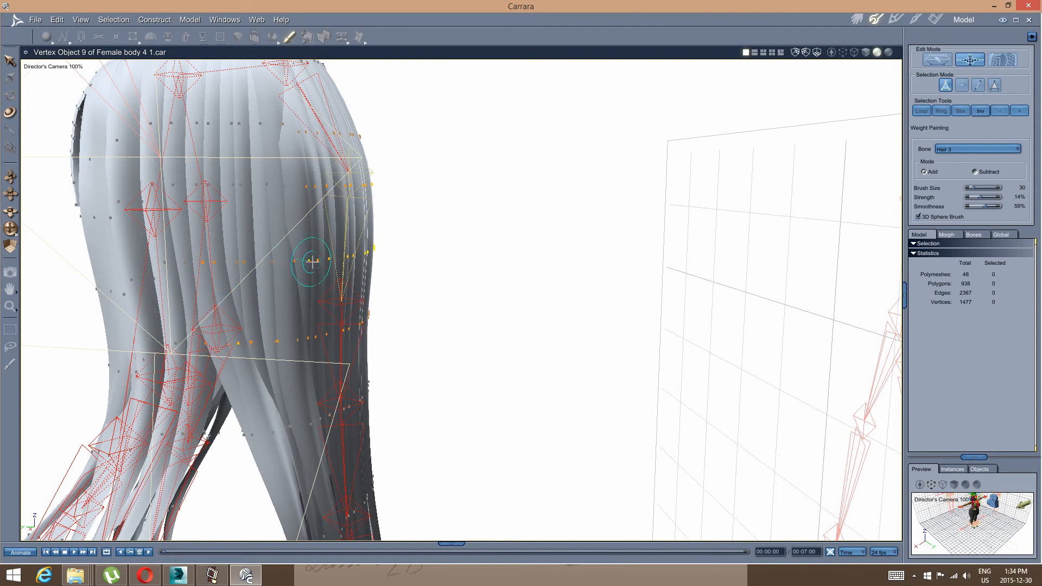
Extend the Hair 3 weights from the back strands onto the outer strands on both sides of the head.
middle_drag(458, 255, 239, 256)
mouse_move(372, 265)
mouse_down()
mouse_move(477, 272)
mouse_move(427, 282)
mouse_up()
mouse_move(427, 283)
middle_down()
mouse_move(386, 283)
mouse_move(409, 275)
mouse_move(434, 302)
middle_up()
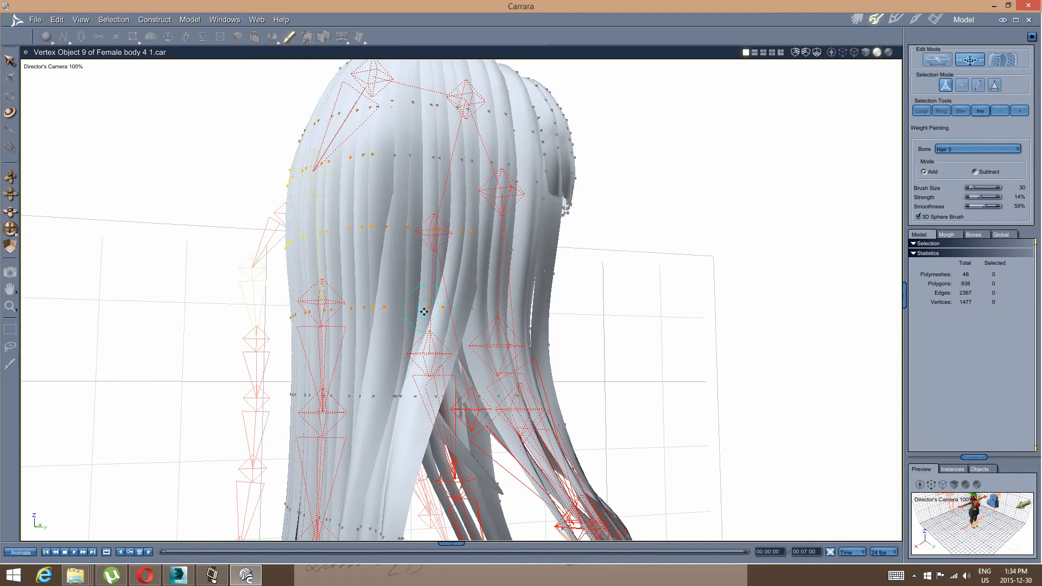
mouse_move(424, 312)
middle_down()
mouse_move(230, 361)
mouse_move(291, 364)
mouse_move(257, 375)
mouse_move(265, 317)
mouse_move(235, 335)
mouse_move(308, 327)
mouse_move(317, 319)
mouse_move(303, 299)
mouse_move(306, 322)
middle_up()
scroll(309, 322, up, 5)
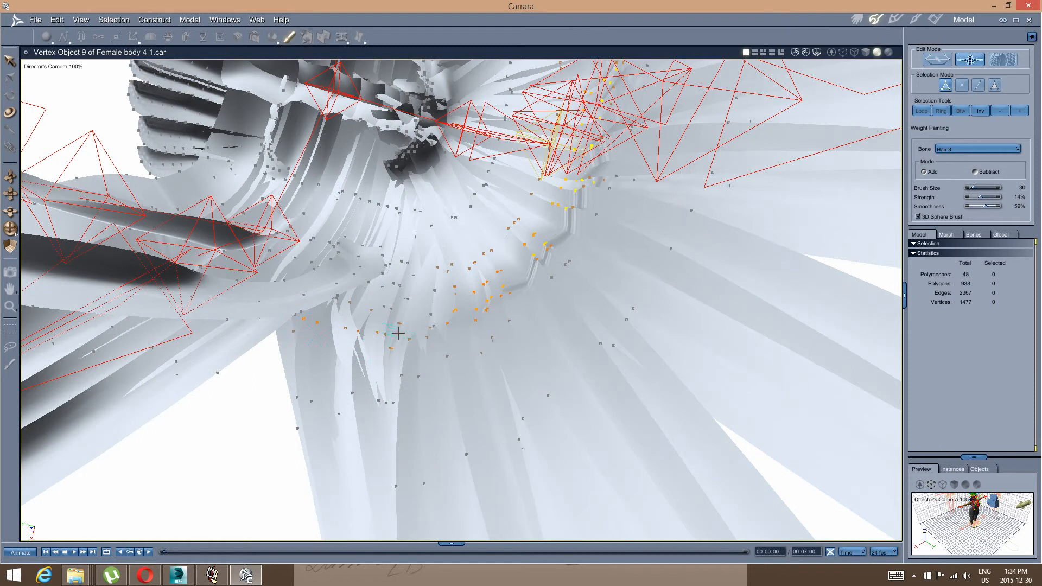
Add Hair 3 weights to the vertices on the inner side of the back and side strands, working from underneath the hair.
mouse_move(347, 325)
middle_down()
mouse_move(316, 341)
mouse_move(295, 329)
mouse_move(355, 300)
mouse_move(414, 333)
mouse_move(474, 347)
mouse_move(488, 333)
mouse_move(440, 335)
mouse_move(421, 309)
mouse_move(409, 356)
middle_up()
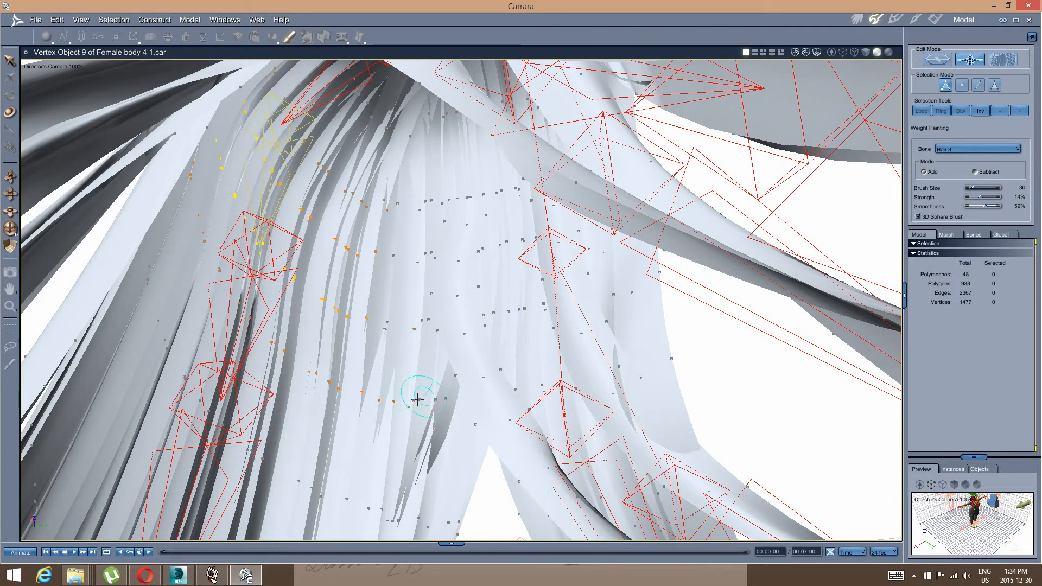
middle_drag(418, 400, 379, 415)
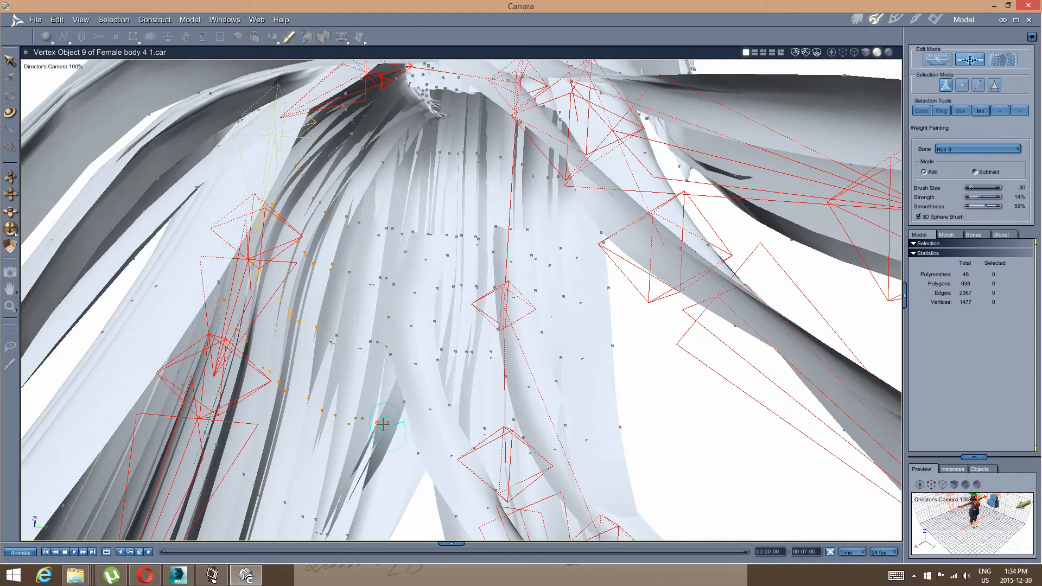
mouse_move(396, 441)
middle_down()
mouse_move(365, 441)
mouse_move(407, 390)
mouse_move(394, 374)
middle_up()
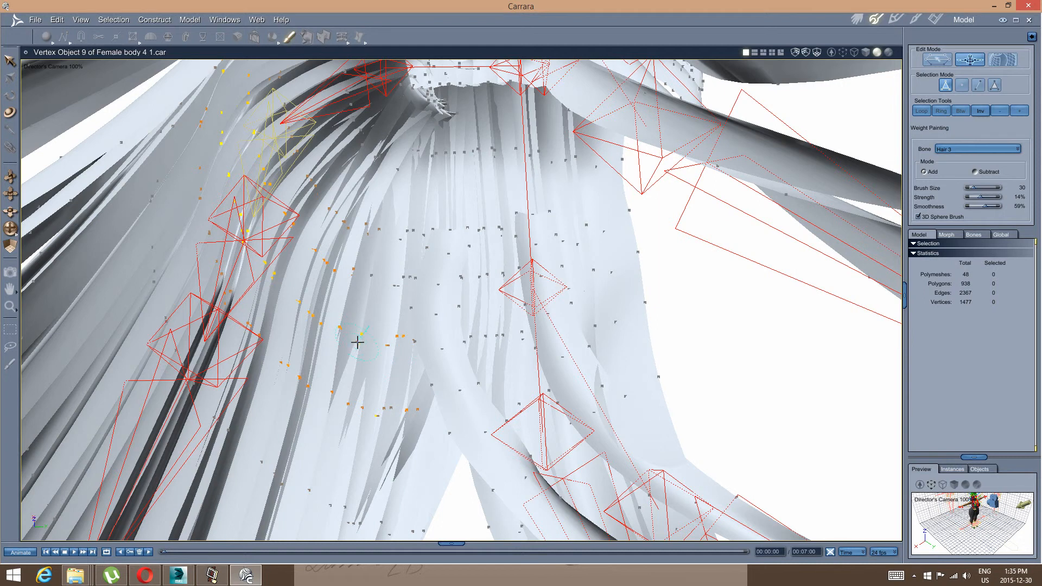
middle_drag(354, 368, 416, 329)
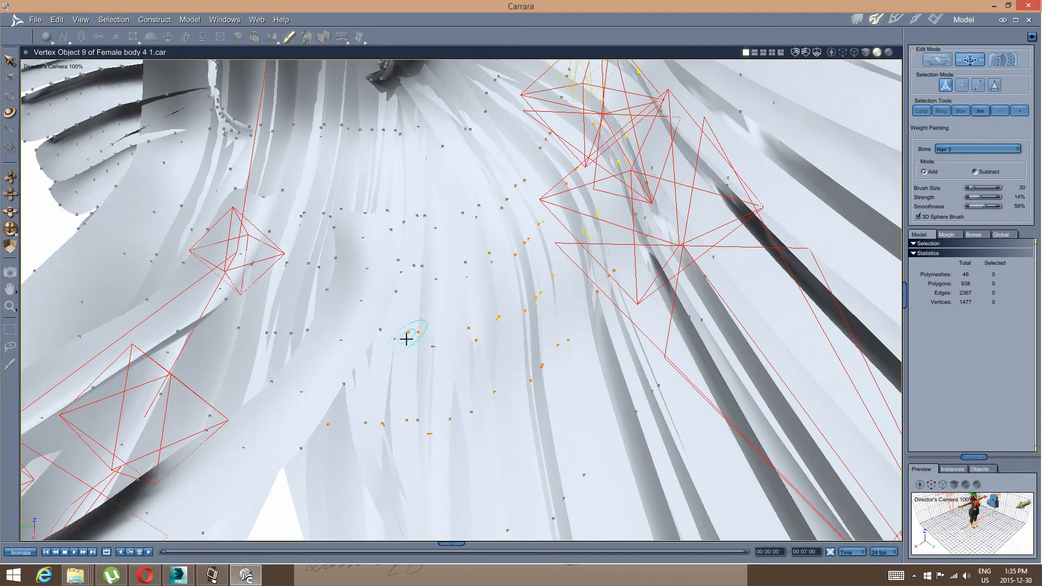
middle_drag(415, 362, 411, 349)
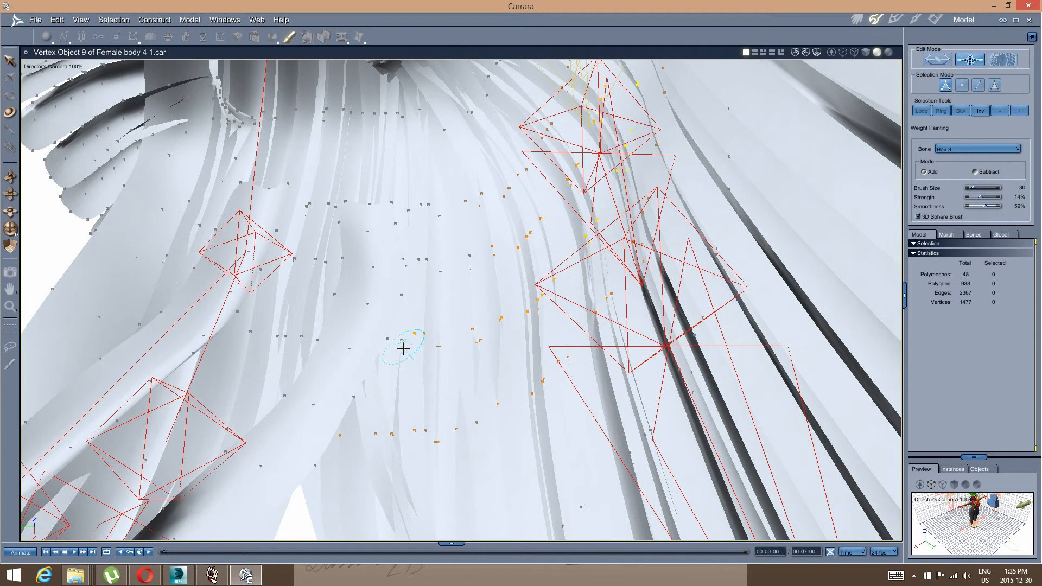
scroll(404, 343, up, 3)
middle_drag(367, 371, 349, 348)
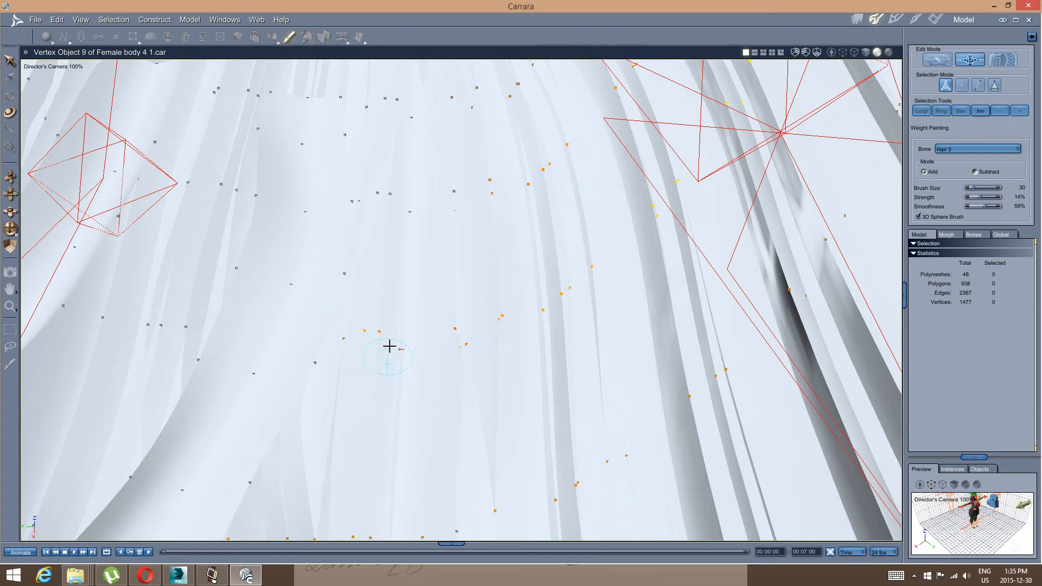
middle_drag(388, 357, 370, 338)
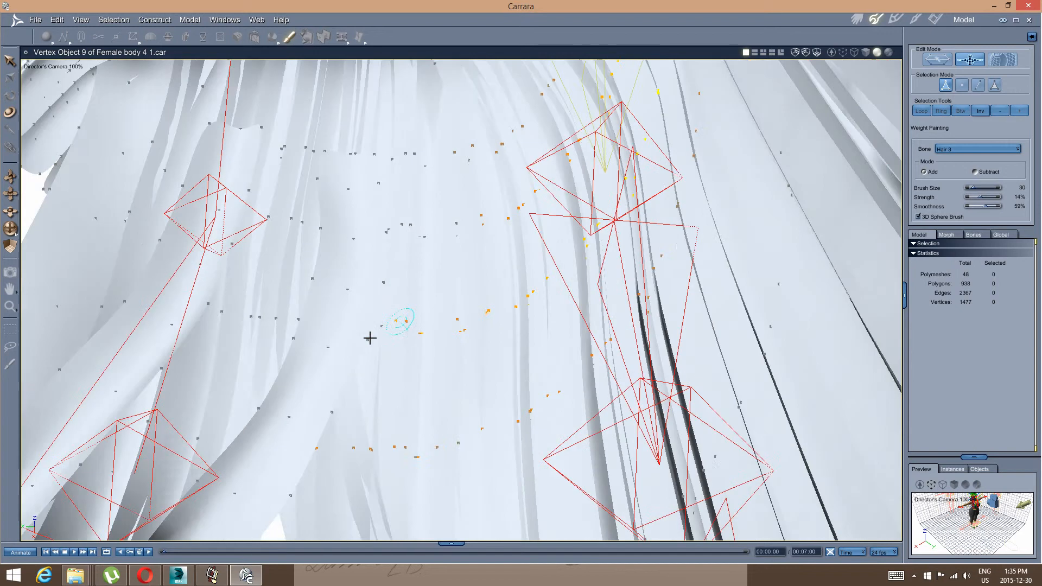
middle_drag(329, 413, 357, 445)
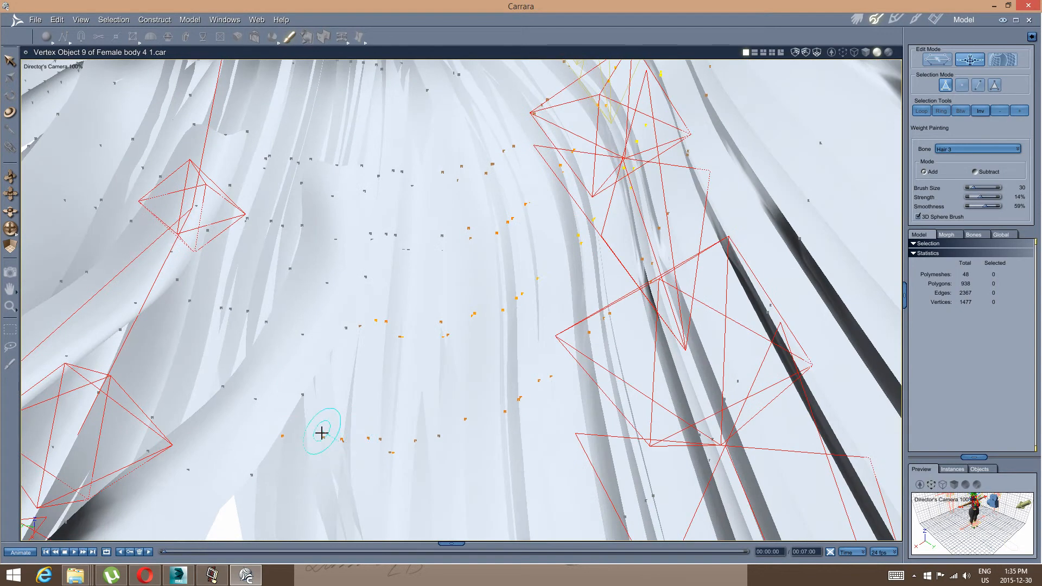
scroll(404, 298, down, 8)
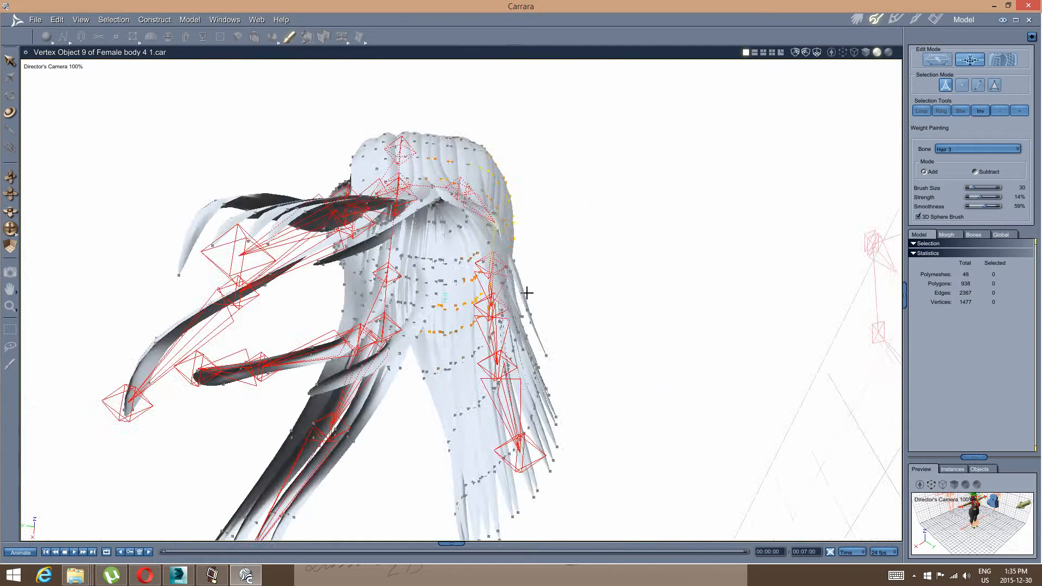
Select the Hair 4 bone, add its weights across the back strands to both sides, and set the brush strength to 100%.
middle_drag(520, 275, 421, 372)
scroll(422, 372, up, 6)
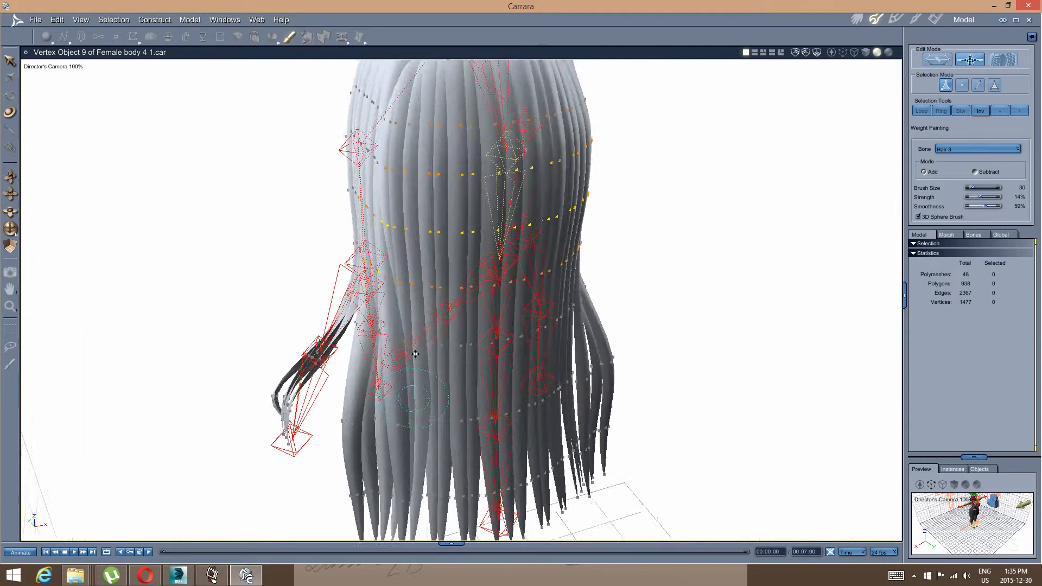
click(511, 363)
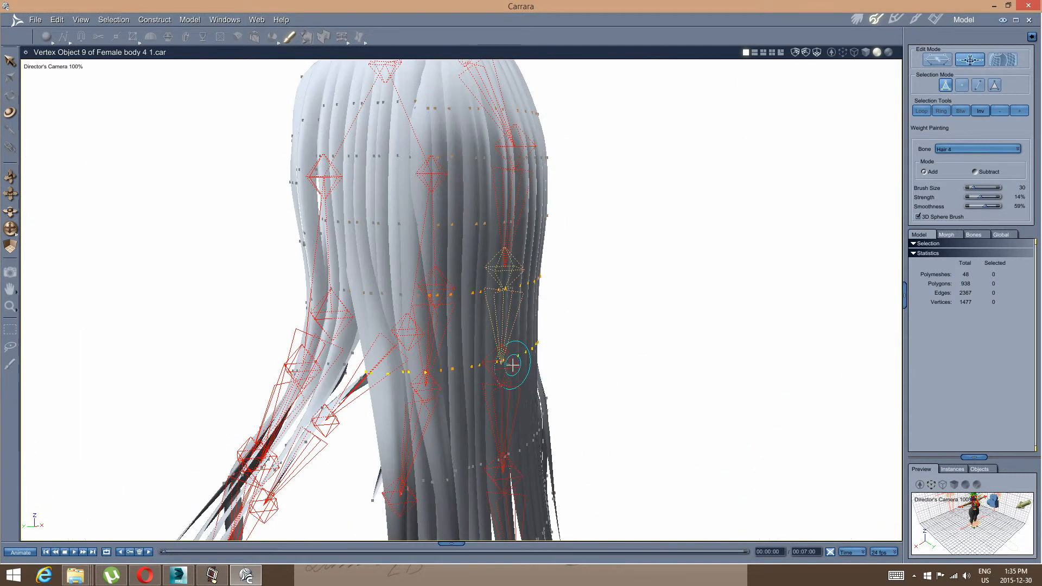
mouse_move(432, 380)
middle_down()
mouse_move(262, 344)
mouse_move(281, 353)
mouse_move(237, 359)
mouse_move(270, 354)
mouse_move(366, 409)
middle_up()
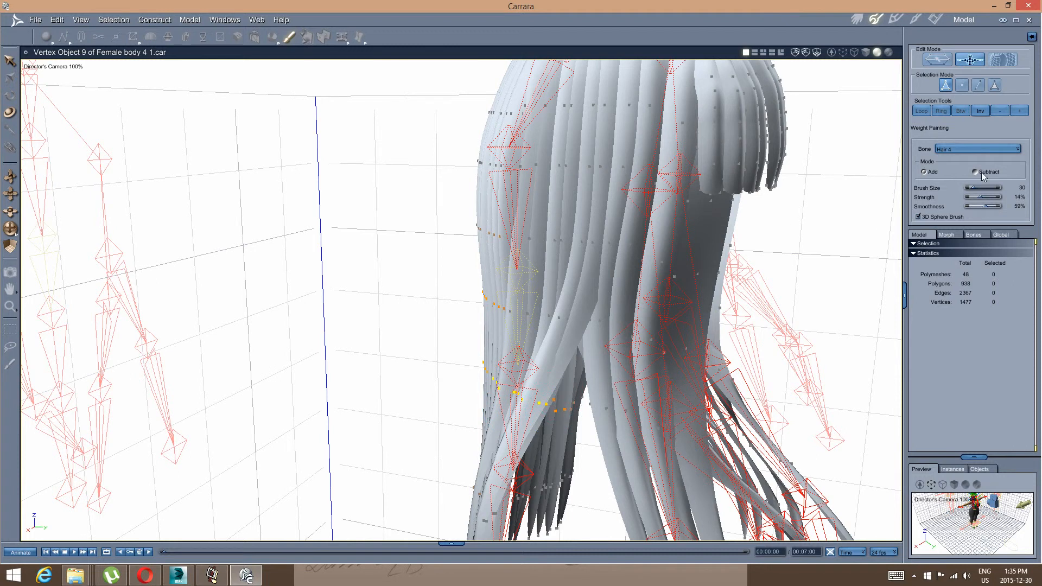
drag(983, 195, 1001, 197)
middle_drag(457, 407, 503, 362)
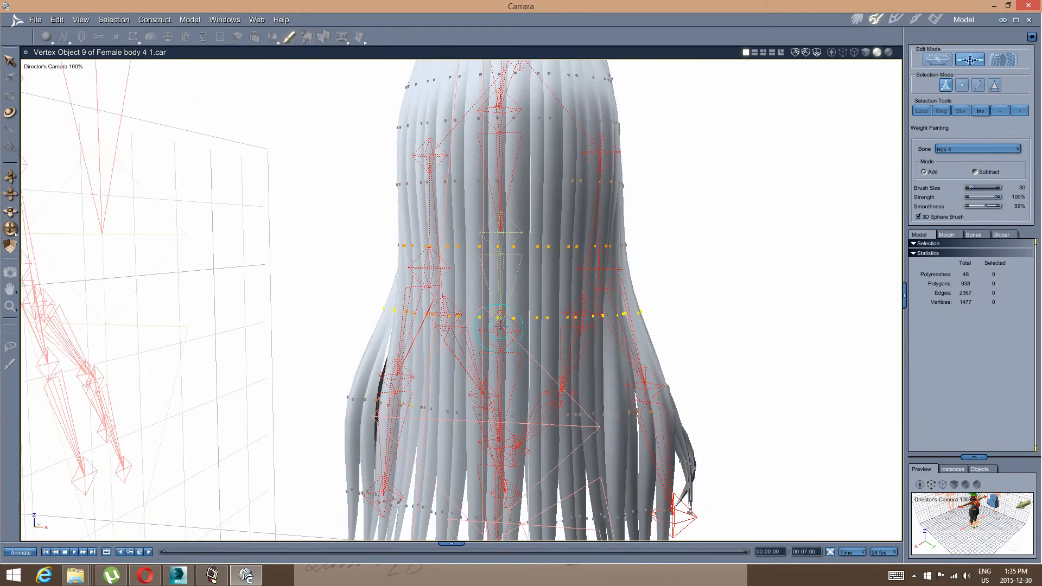
mouse_move(483, 346)
middle_down()
mouse_move(491, 352)
mouse_move(497, 336)
mouse_move(456, 375)
mouse_move(463, 346)
middle_up()
Select the Hair 5 bone and add its weights along the vertex row at its lower end, across the back and side strands.
click(492, 343)
drag(451, 369, 387, 392)
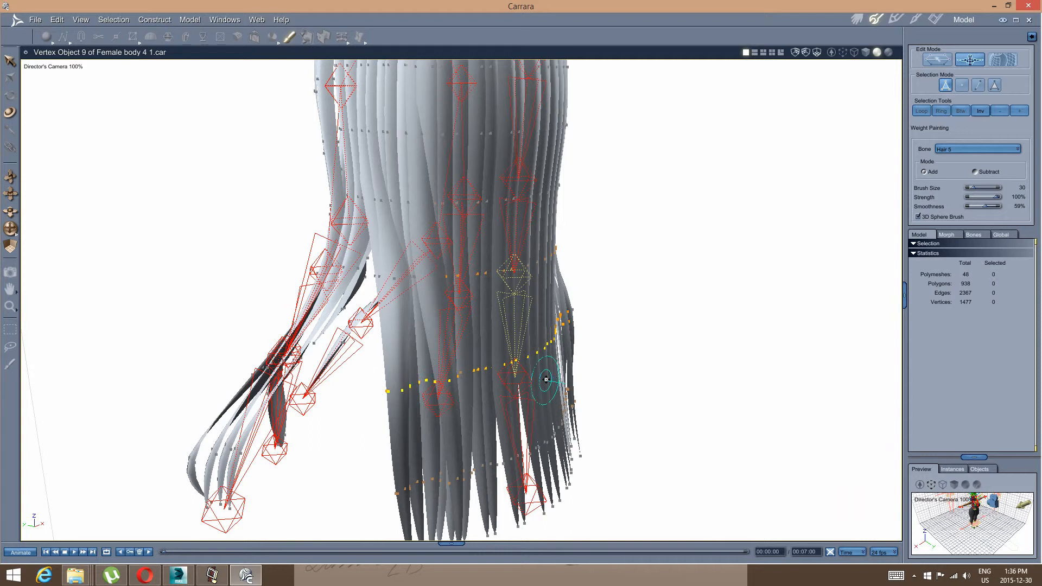
mouse_move(544, 376)
middle_down()
mouse_move(502, 373)
mouse_move(543, 380)
middle_up()
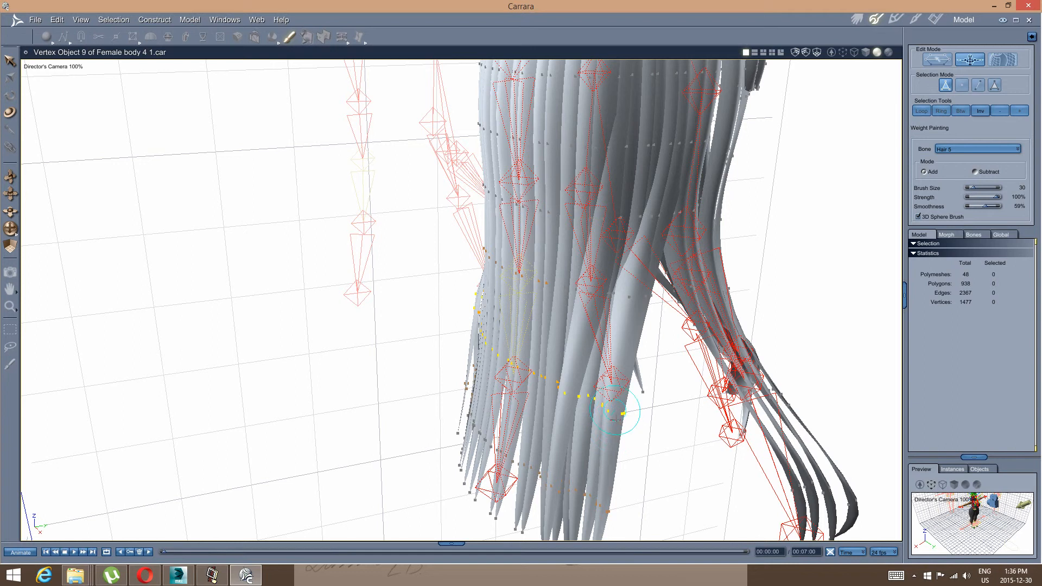
mouse_move(616, 418)
middle_down()
mouse_move(423, 337)
mouse_move(382, 350)
middle_up()
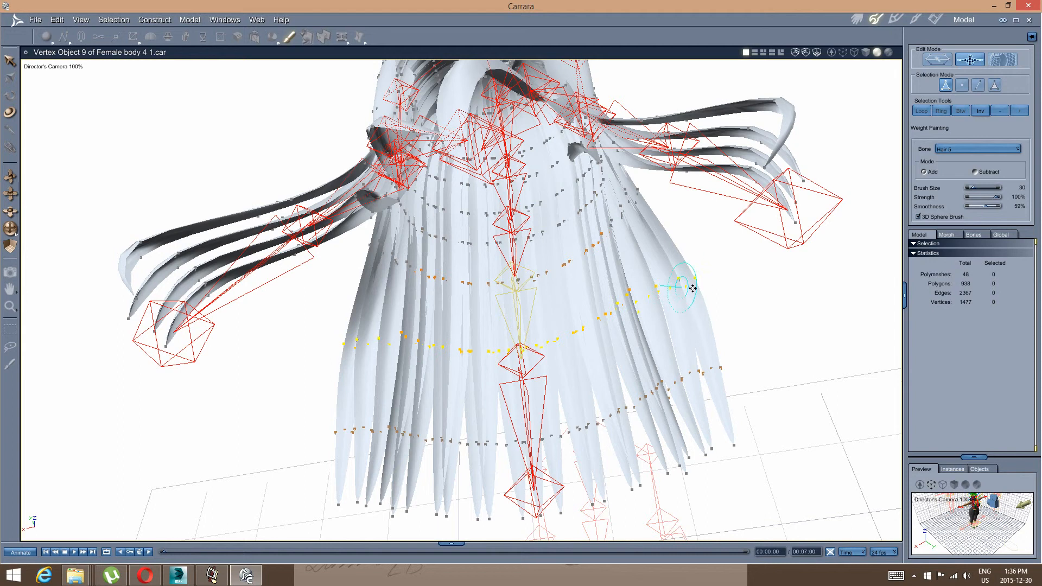
mouse_move(690, 286)
middle_down()
mouse_move(647, 294)
mouse_move(599, 231)
mouse_move(645, 241)
middle_up()
Set the brush smoothness to 0% and fill the Hair 5 vertex row with full weights all around the back hair.
scroll(683, 222, up, 4)
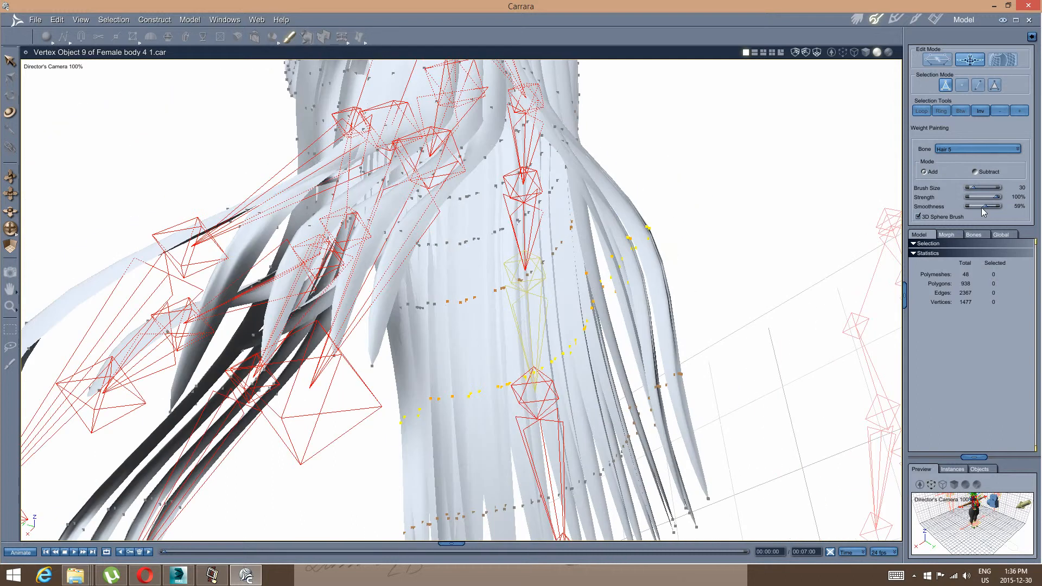
drag(641, 227, 618, 242)
mouse_move(593, 288)
middle_down()
mouse_move(583, 313)
mouse_move(348, 384)
mouse_move(380, 406)
middle_up()
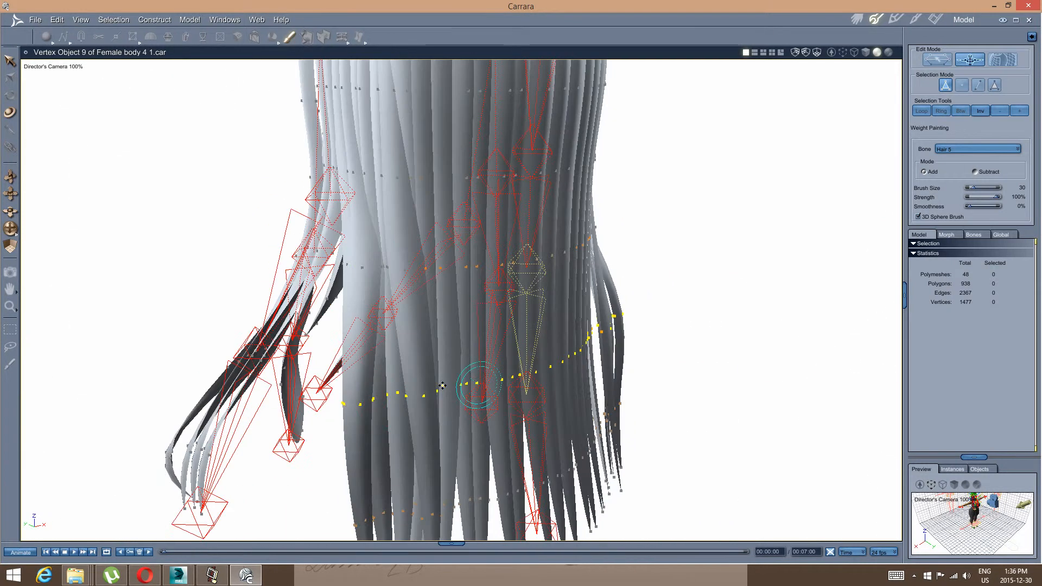
mouse_move(574, 377)
middle_down()
mouse_move(543, 367)
mouse_move(619, 339)
mouse_move(563, 321)
mouse_move(455, 318)
middle_up()
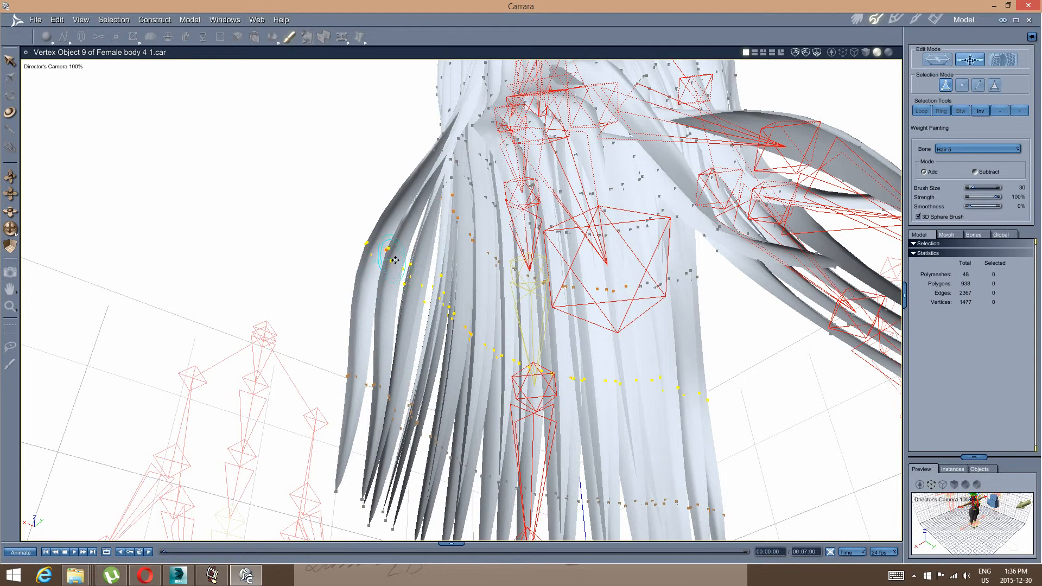
middle_drag(394, 261, 412, 252)
middle_drag(482, 286, 511, 293)
mouse_move(612, 314)
middle_down()
mouse_move(514, 304)
mouse_move(537, 301)
middle_up()
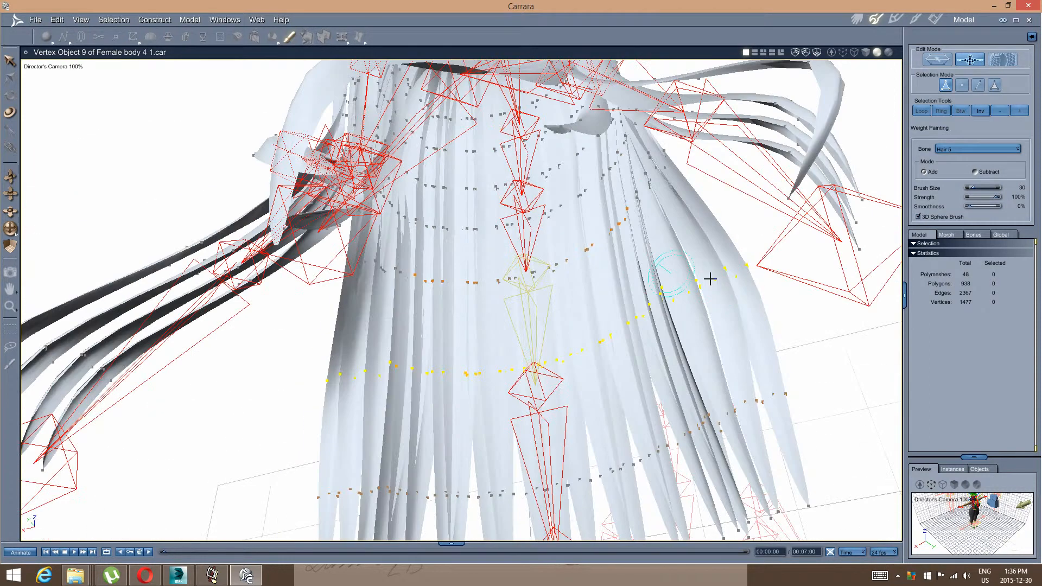
middle_drag(720, 307, 525, 312)
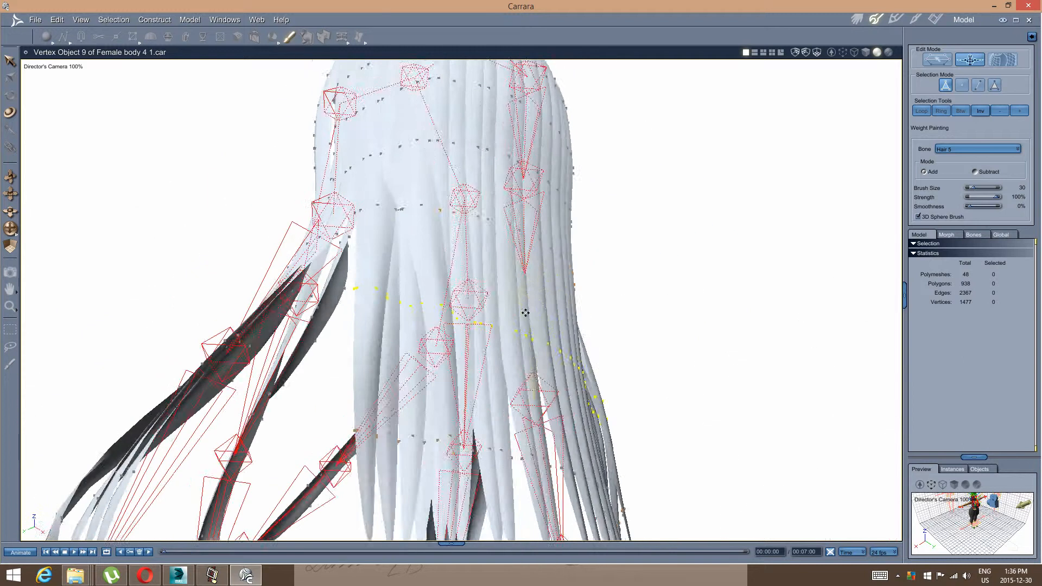
middle_drag(473, 343, 456, 431)
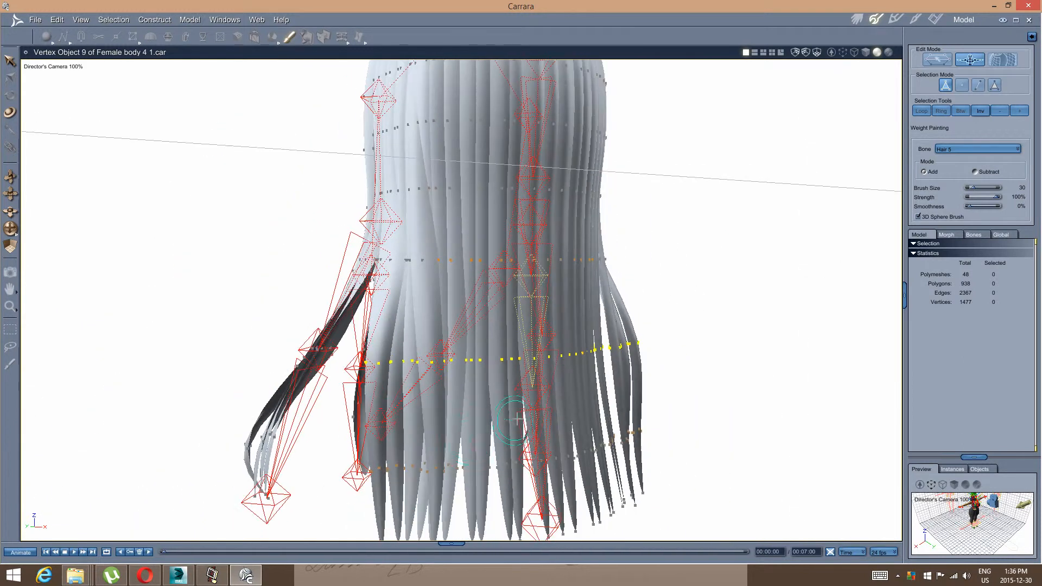
Select the Hair 6 bone and add its weights to the vertex row just above the tips of the back strands.
mouse_move(567, 389)
middle_down()
mouse_move(520, 400)
mouse_move(539, 397)
middle_up()
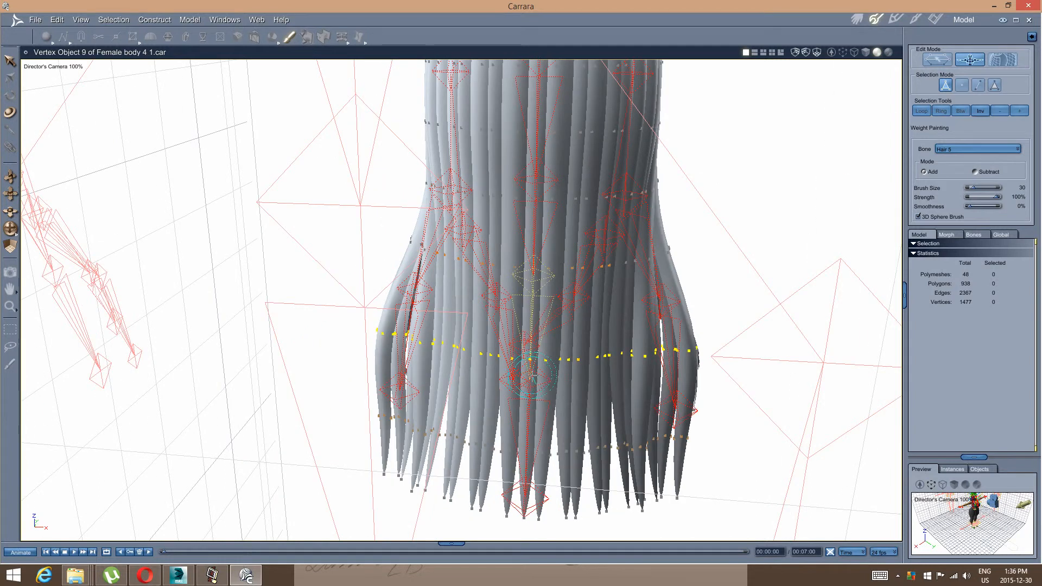
click(533, 382)
middle_drag(572, 386, 551, 378)
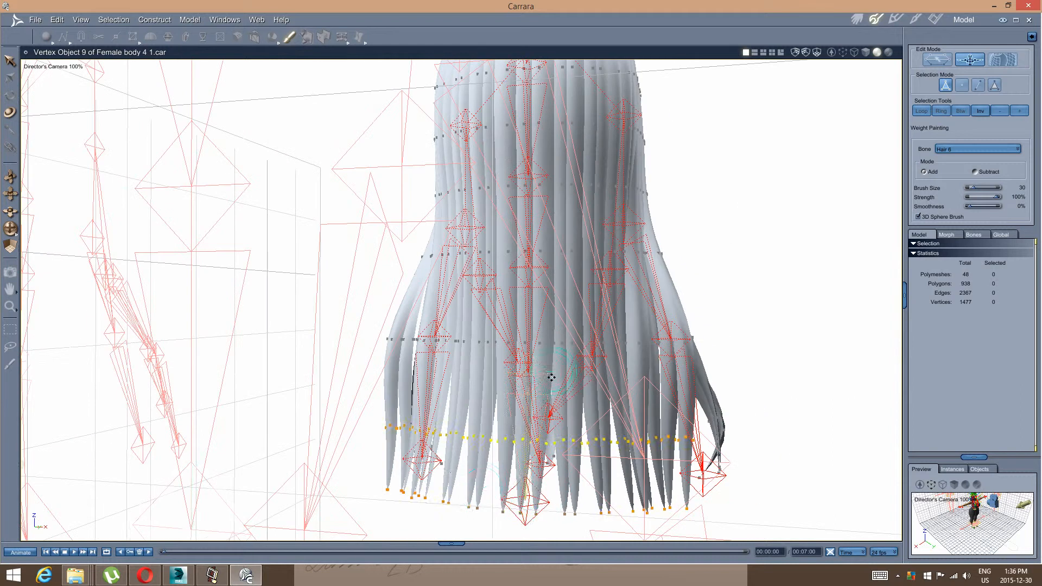
Select the Hair 7 bone and add its weights to the tips of all the back strands.
click(434, 458)
middle_drag(434, 459, 384, 480)
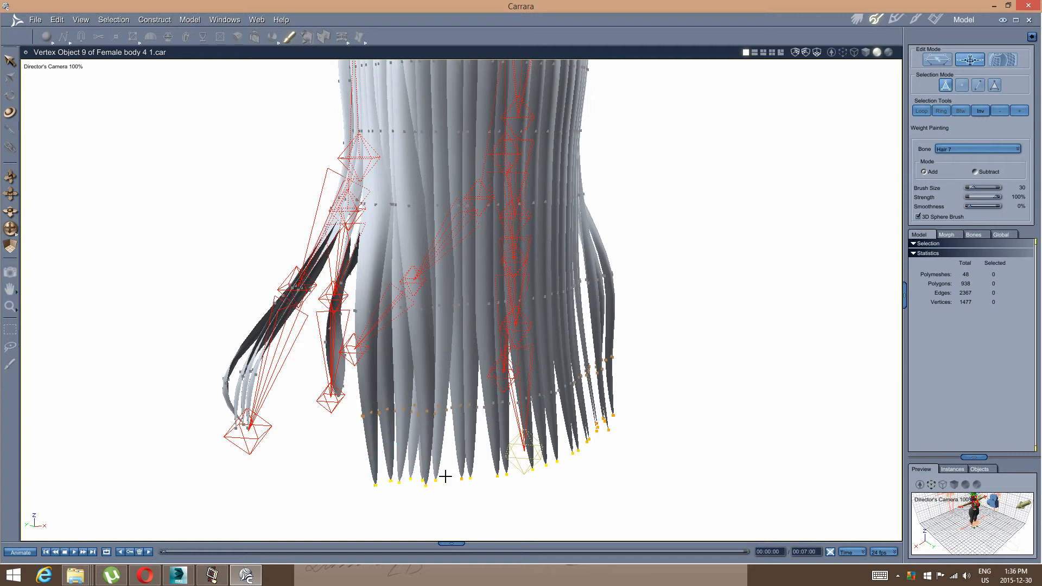
middle_drag(645, 449, 575, 459)
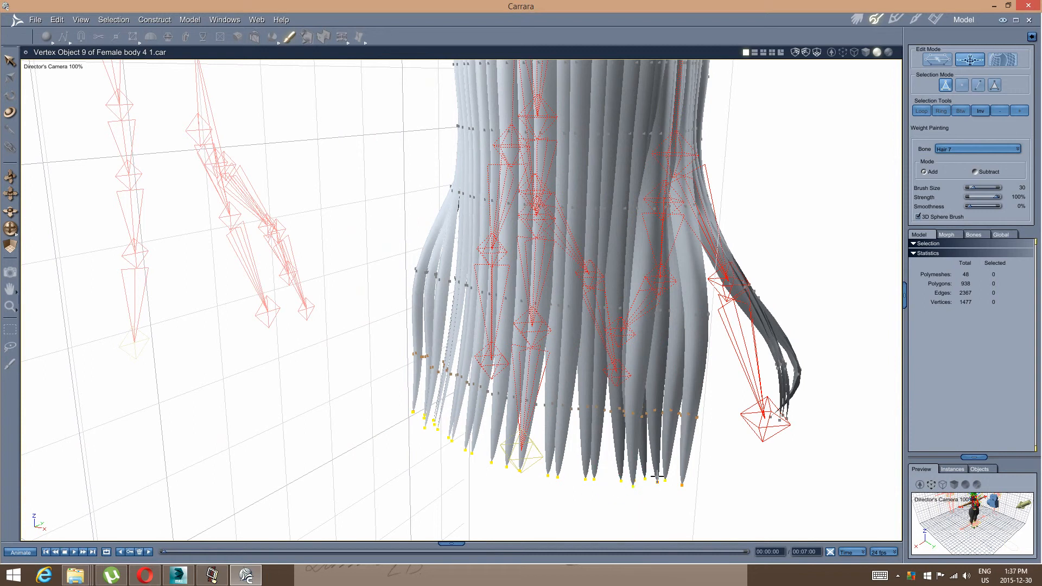
middle_drag(459, 475, 572, 368)
Return to the Assemble room, select the Hair 7 bone, and pull it backwards and upwards to test how the back hair bends.
scroll(521, 333, down, 5)
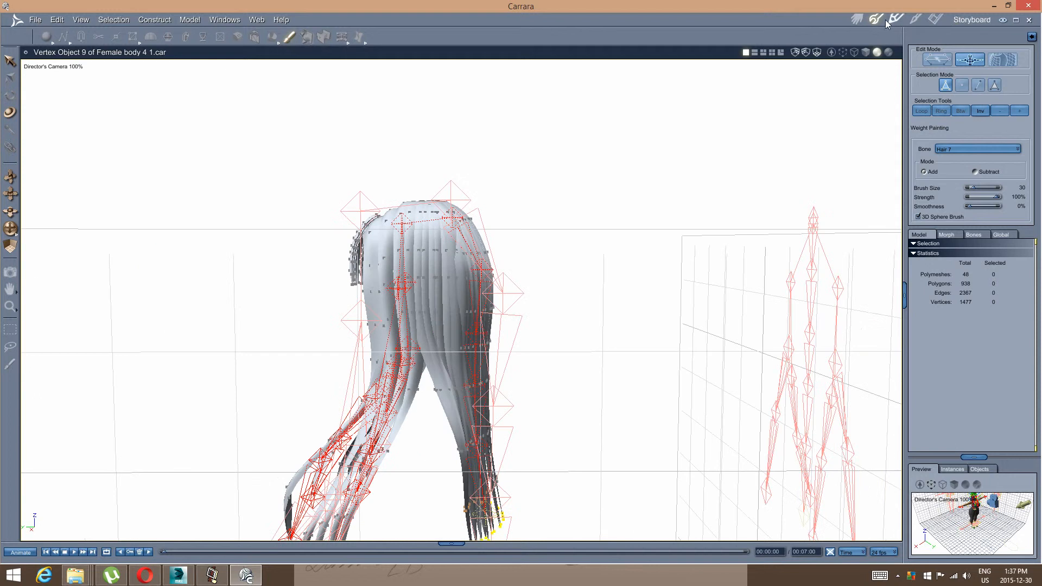
click(858, 20)
middle_drag(451, 249, 521, 302)
scroll(539, 283, up, 3)
middle_drag(439, 353, 463, 352)
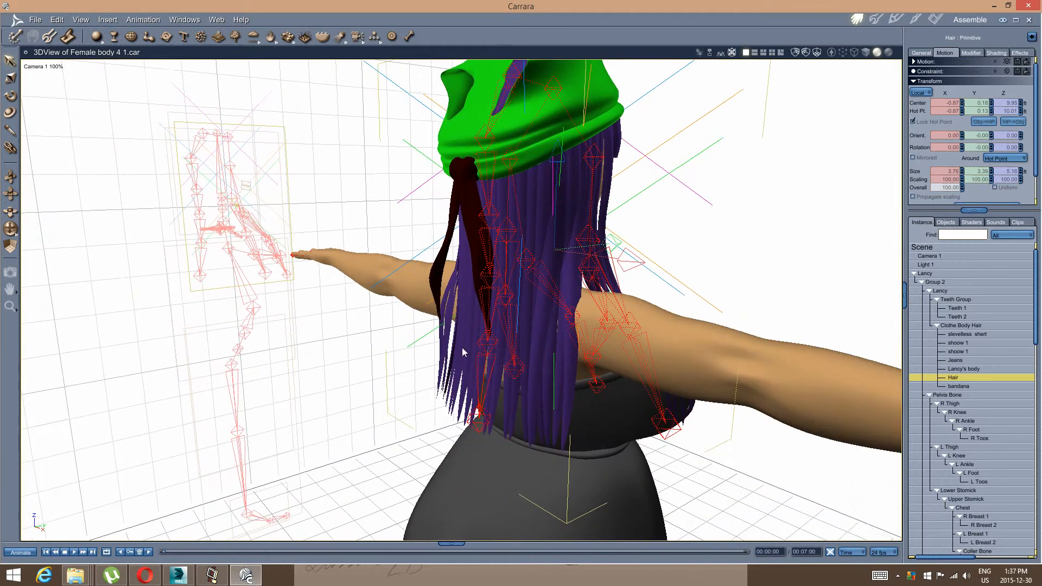
click(478, 431)
middle_drag(478, 431, 502, 354)
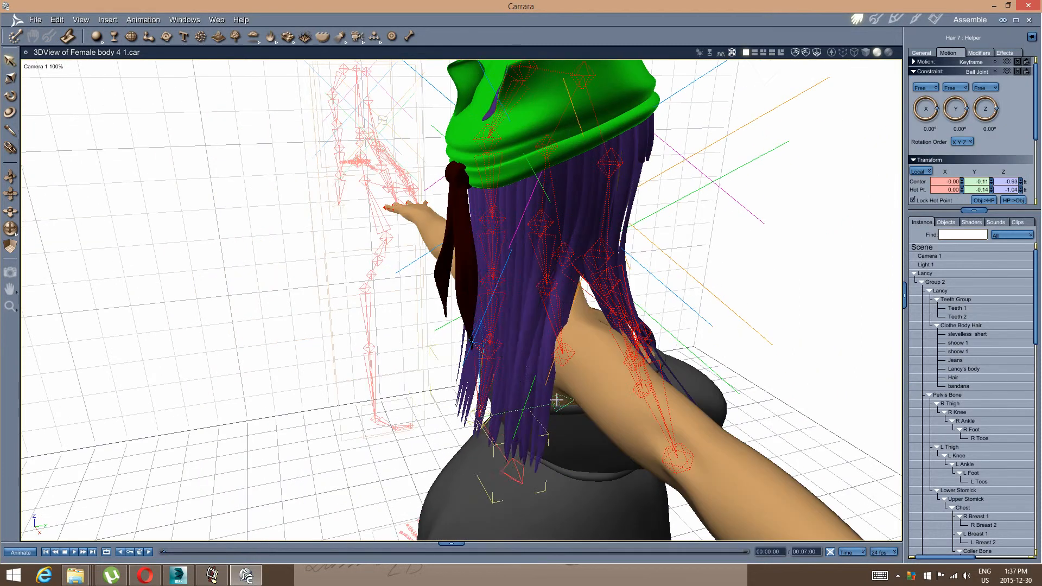
drag(557, 400, 358, 346)
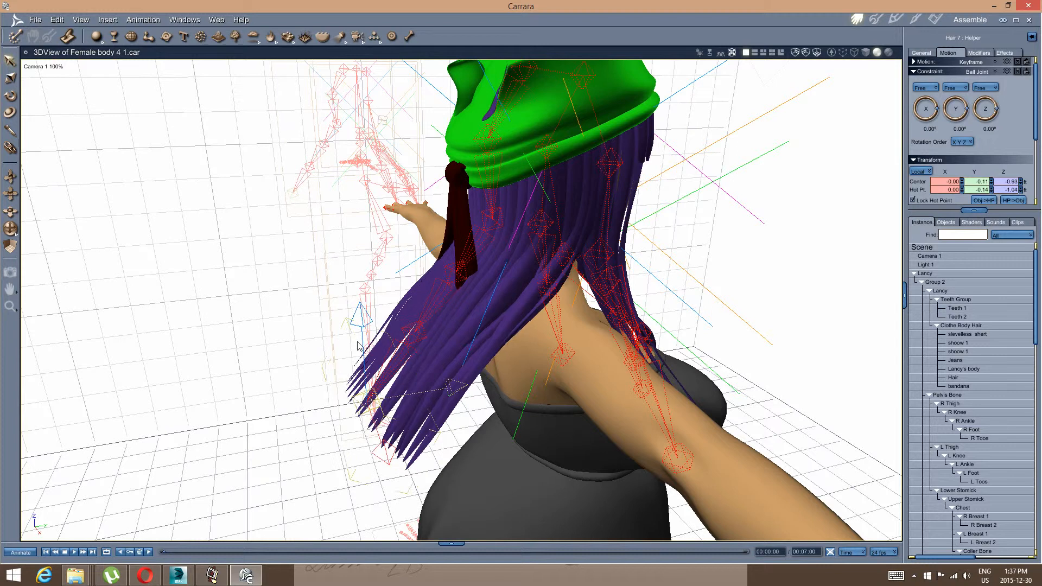
middle_drag(358, 345, 359, 305)
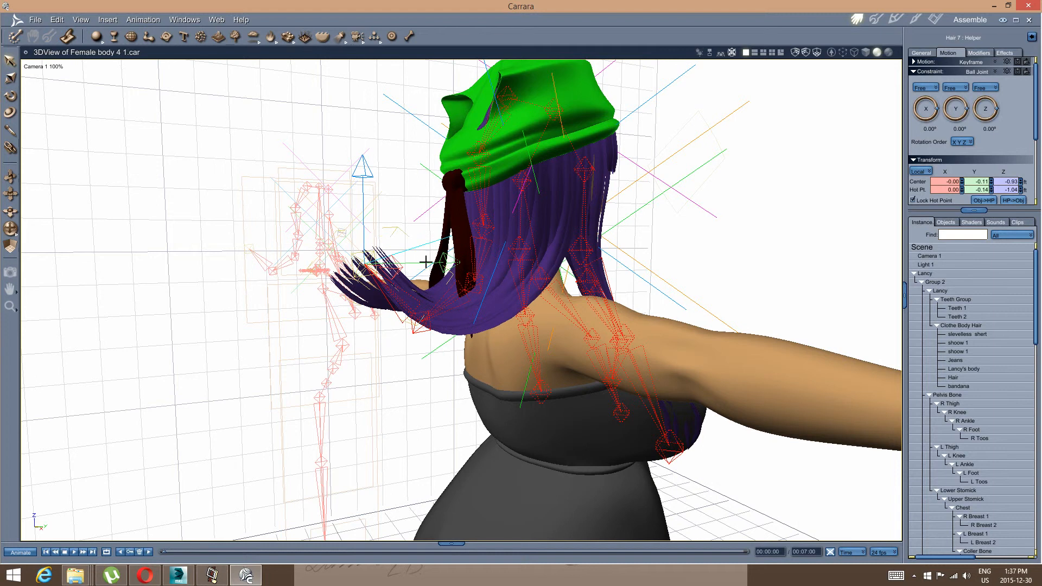
Show the scene with textured shading and examine the bent back hair from the character's side and front.
middle_drag(382, 262, 543, 212)
click(888, 53)
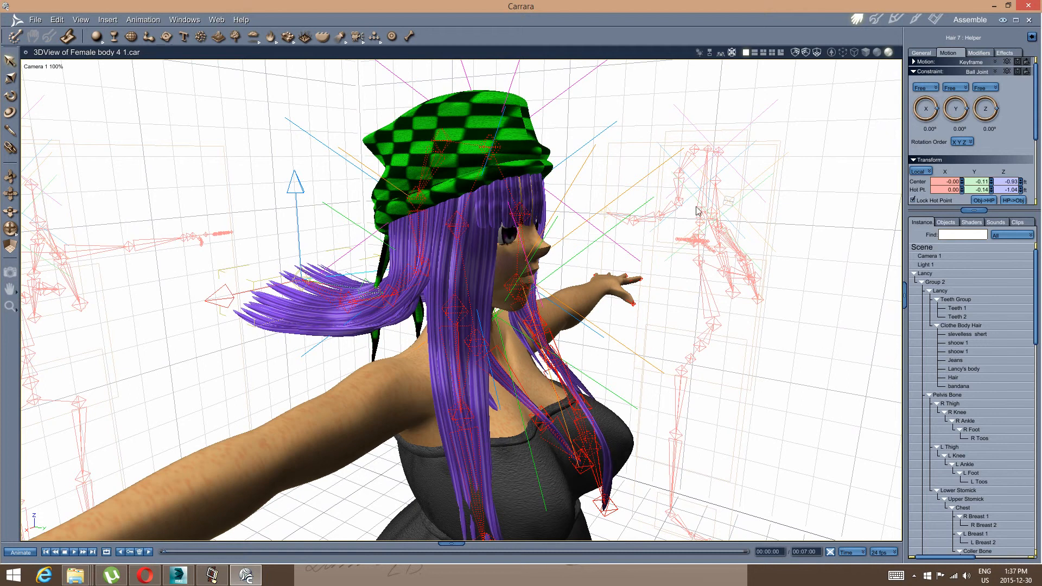
middle_drag(638, 232, 410, 311)
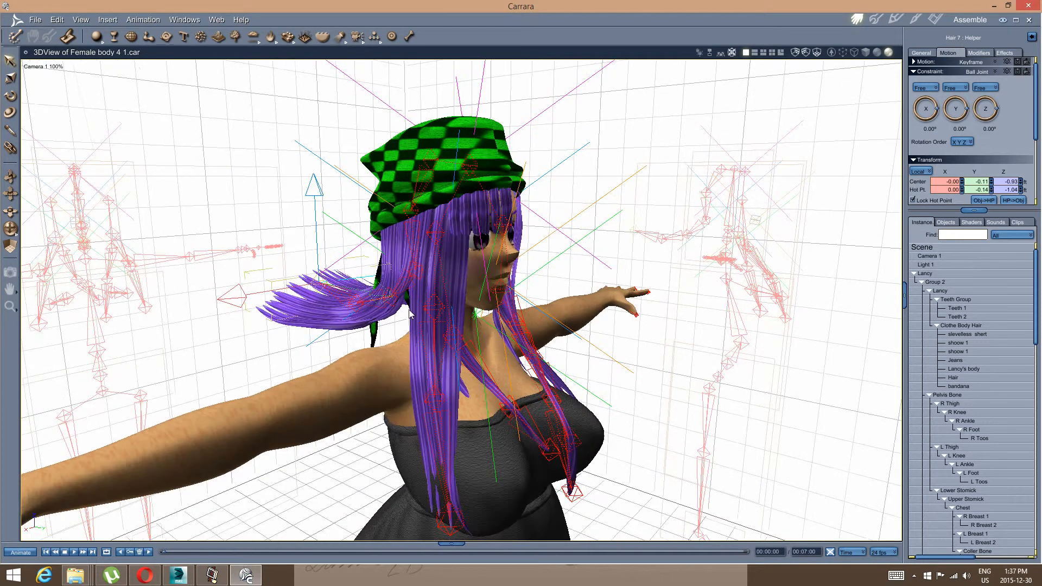
Select the L Bangs 1 3 bone and pull it upwards and outwards to test how the side bangs bend.
click(450, 521)
middle_drag(467, 412, 390, 352)
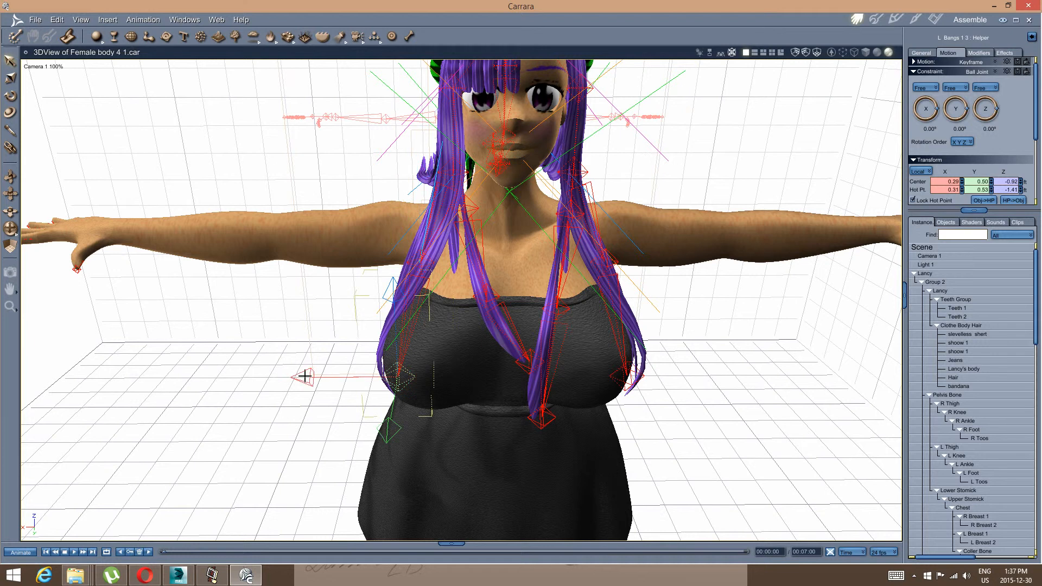
middle_drag(260, 361, 301, 341)
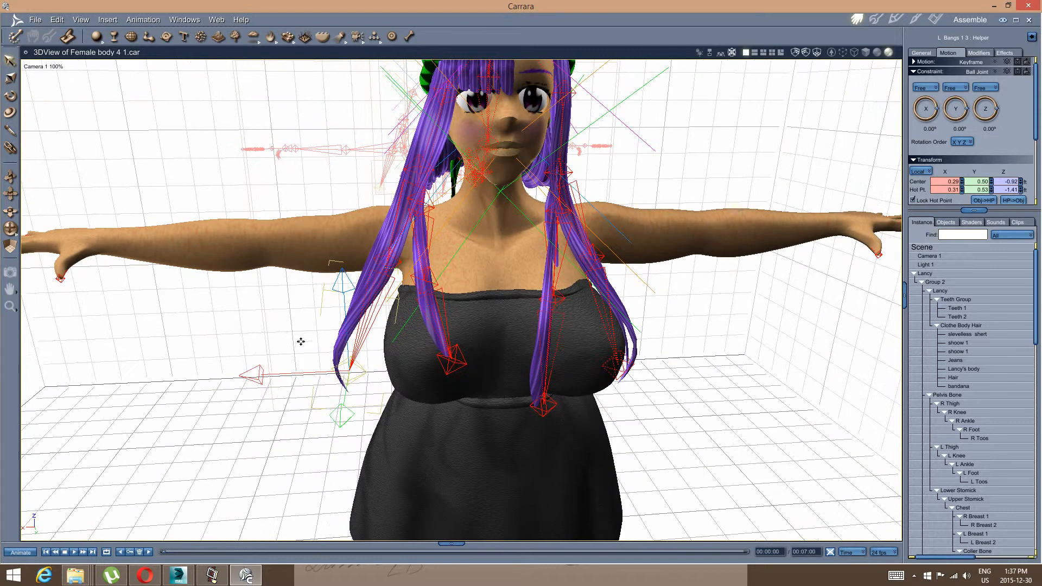
drag(347, 288, 343, 246)
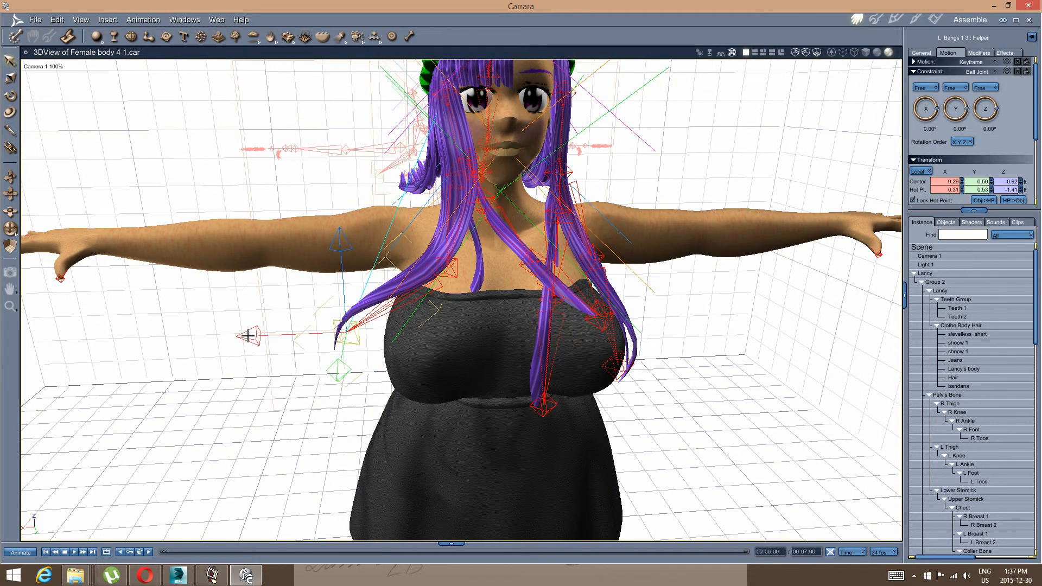
drag(248, 336, 187, 338)
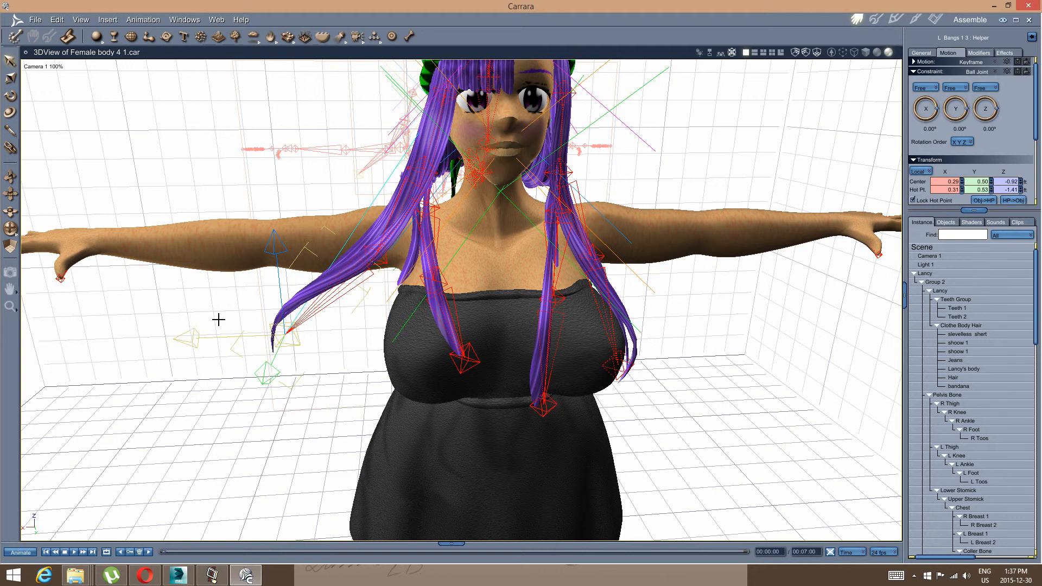
Select the L Bangs 2 3 bone and try to pull it upwards and forwards from the chest.
click(467, 363)
middle_drag(482, 354, 383, 302)
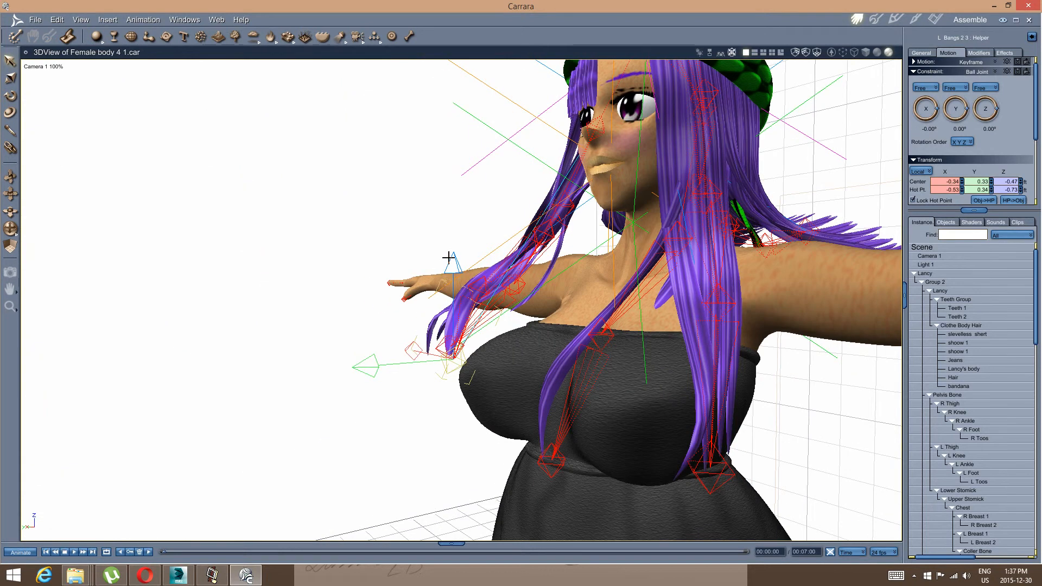
drag(449, 258, 383, 190)
middle_drag(384, 199, 515, 295)
drag(483, 349, 481, 355)
mouse_move(335, 362)
middle_down()
mouse_move(395, 363)
mouse_move(438, 384)
mouse_move(386, 334)
mouse_move(372, 381)
mouse_move(390, 377)
mouse_move(347, 372)
middle_up()
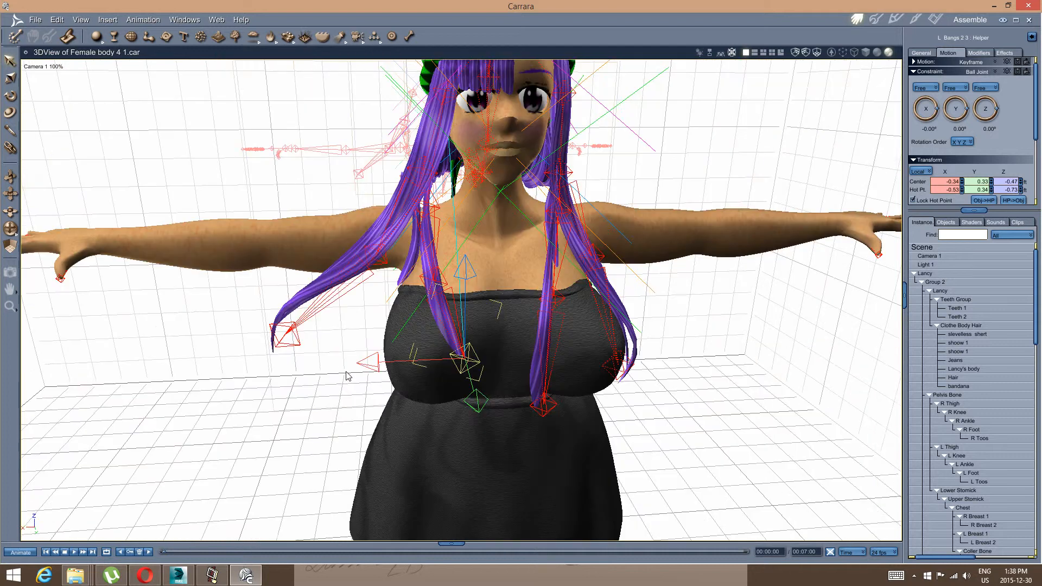
Undo the test moves of the left bangs bones.
key(ctrl+z)
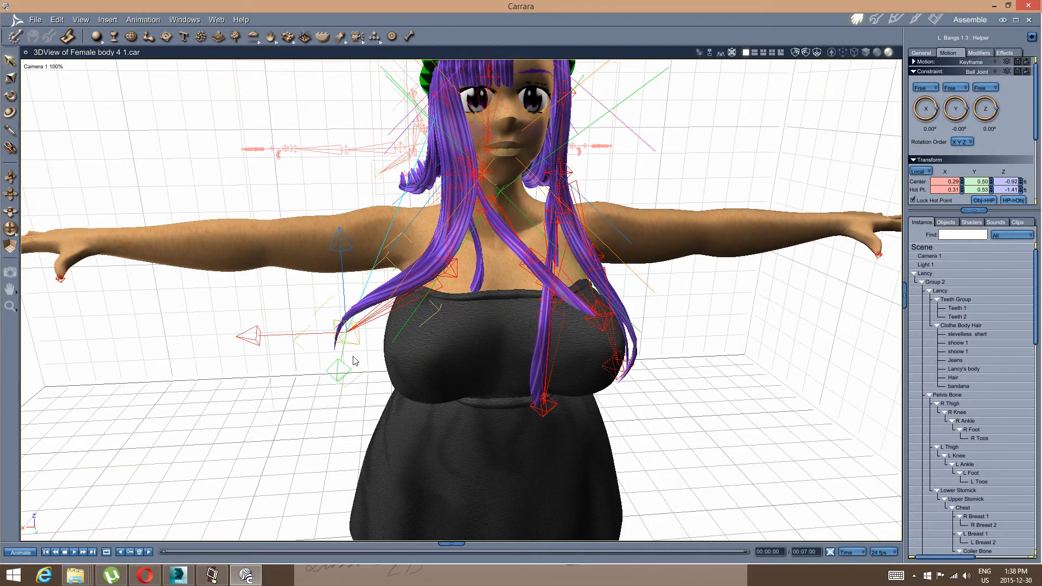
key(ctrl+z)
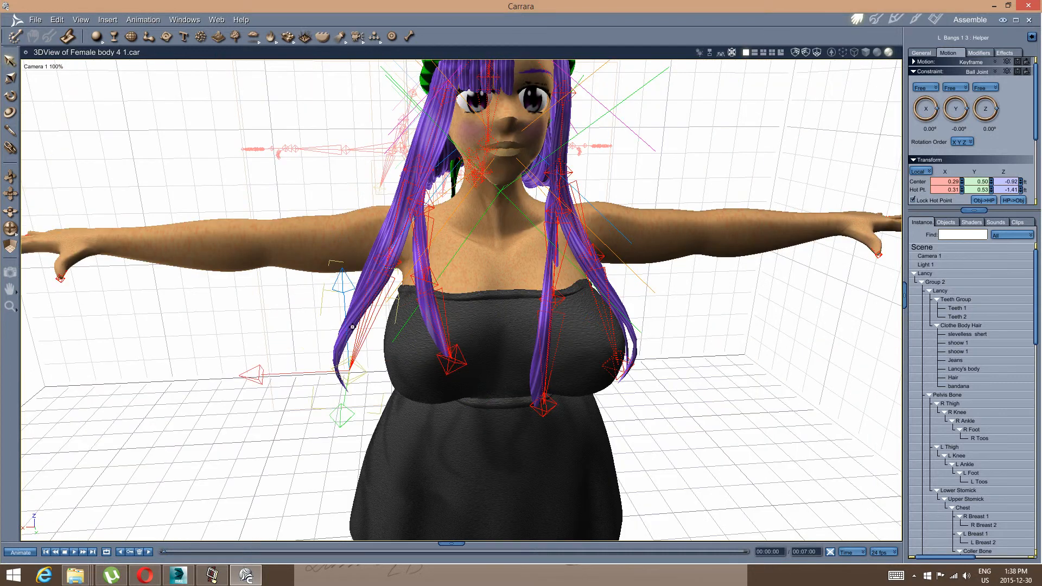
middle_drag(352, 327, 386, 332)
key(ctrl+z)
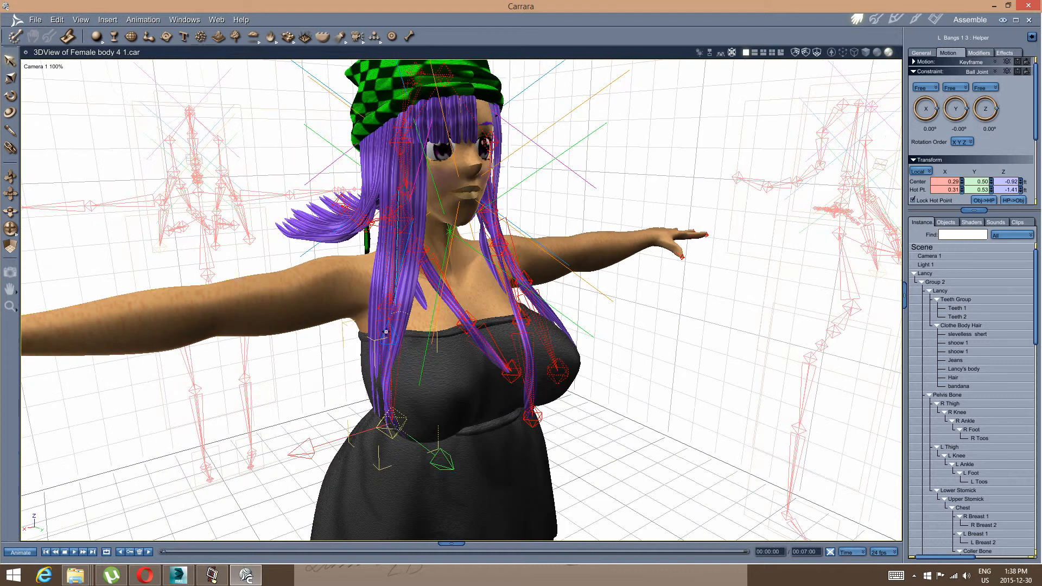
Select the L Bangs Target bone and apply an option of its Ball Joint constraint.
click(409, 144)
middle_drag(409, 144, 431, 172)
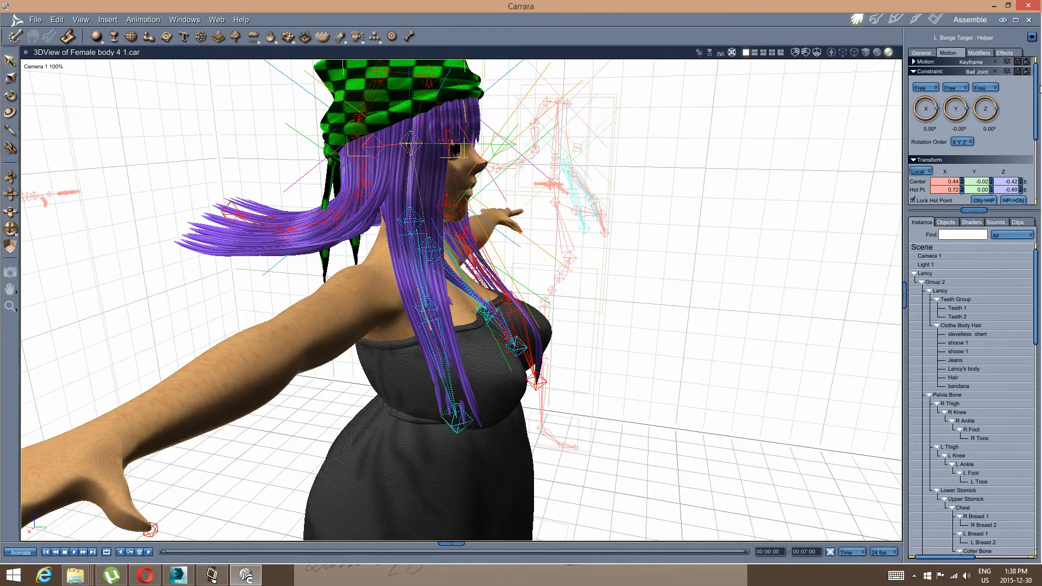
click(996, 71)
click(992, 80)
Select the R Bangs Target bone, set its X and Z joint rotations to 0°, and apply its Ball Joint constraint option.
middle_drag(576, 208, 491, 195)
click(507, 138)
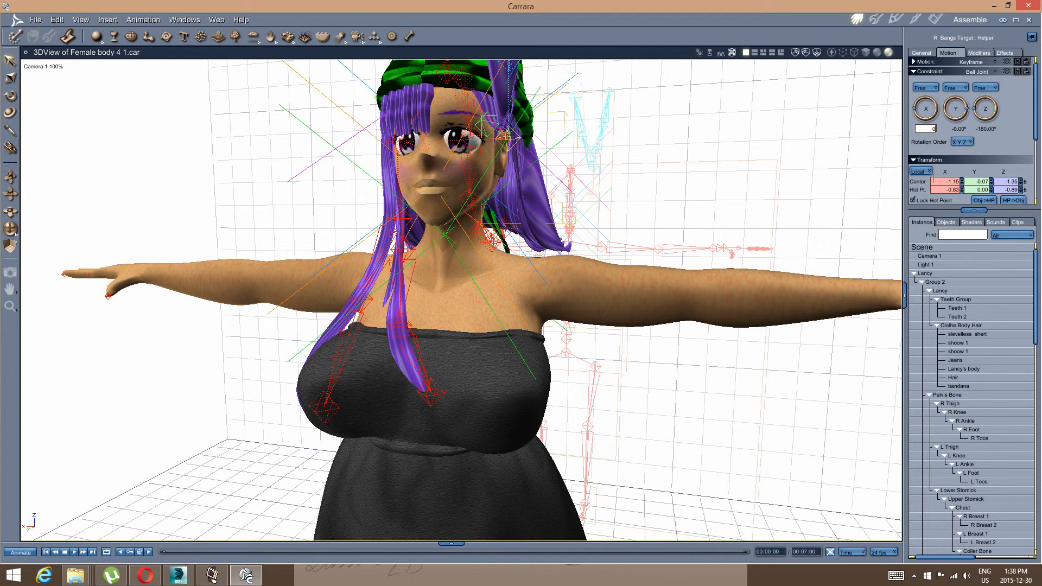
key(Return)
click(958, 129)
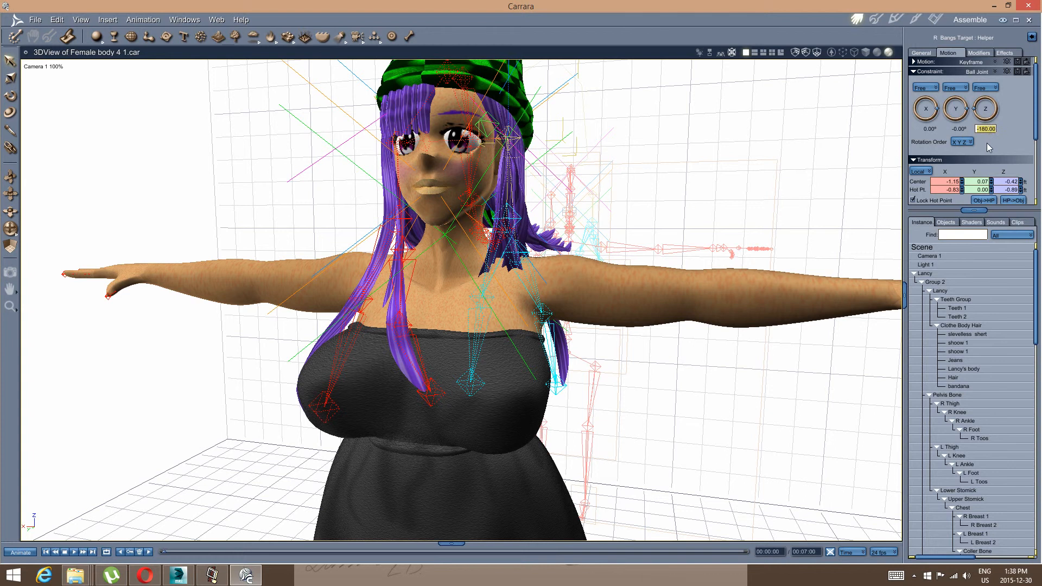
text(0)
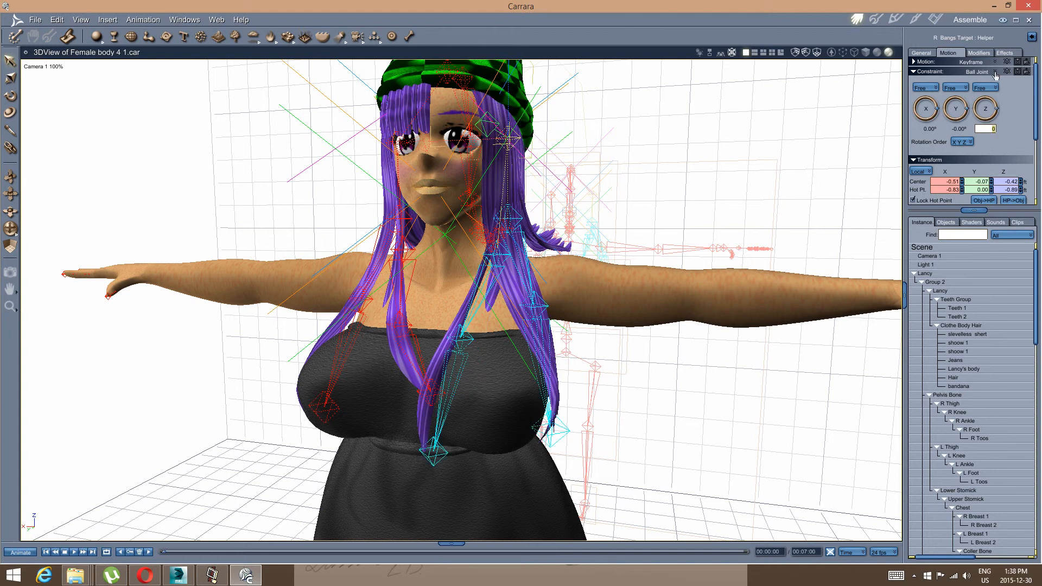
click(977, 80)
Select the R Bangs 1 3 bone and pull it outwards from the body to test the right side strand.
drag(617, 229, 500, 355)
click(530, 403)
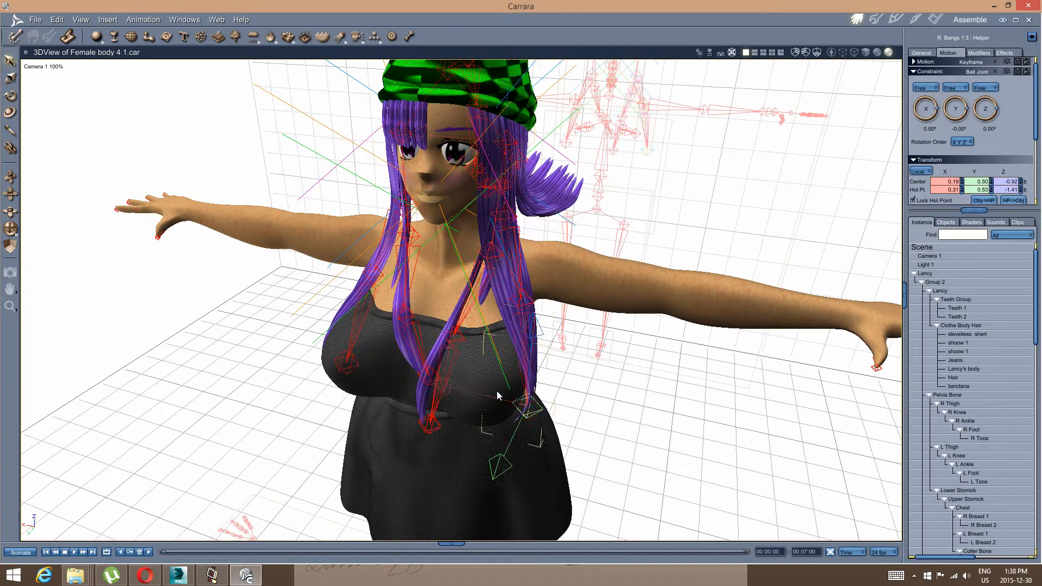
middle_drag(489, 383, 490, 392)
drag(446, 399, 691, 349)
middle_drag(685, 349, 612, 367)
middle_drag(489, 380, 448, 477)
Select the R Bangs 2 3 bone and pull it forwards and upwards to test the right front strand.
click(546, 437)
middle_drag(426, 515, 498, 506)
click(500, 485)
middle_drag(529, 466, 525, 458)
drag(411, 485, 313, 444)
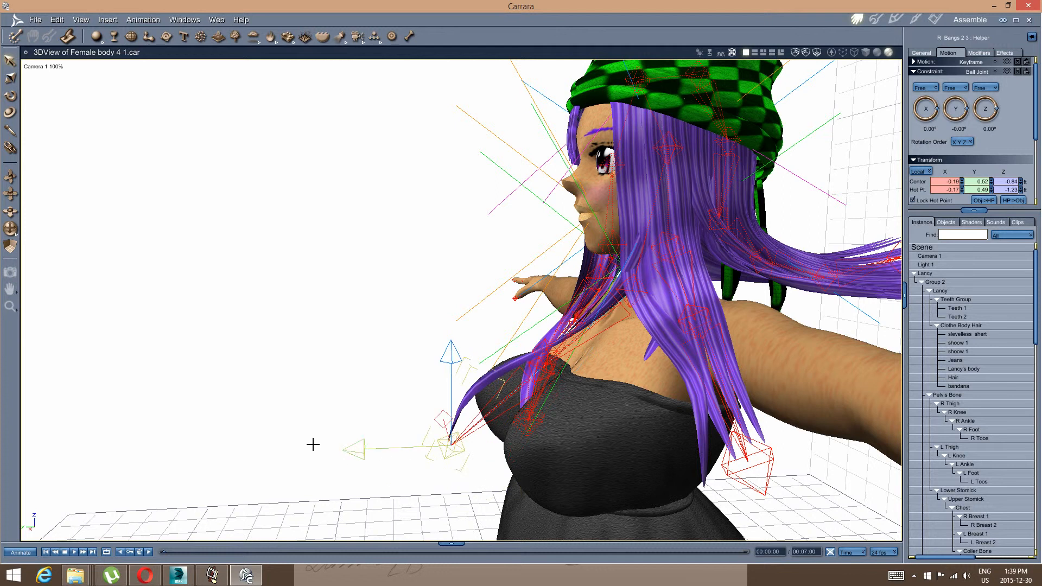
middle_drag(366, 428, 252, 367)
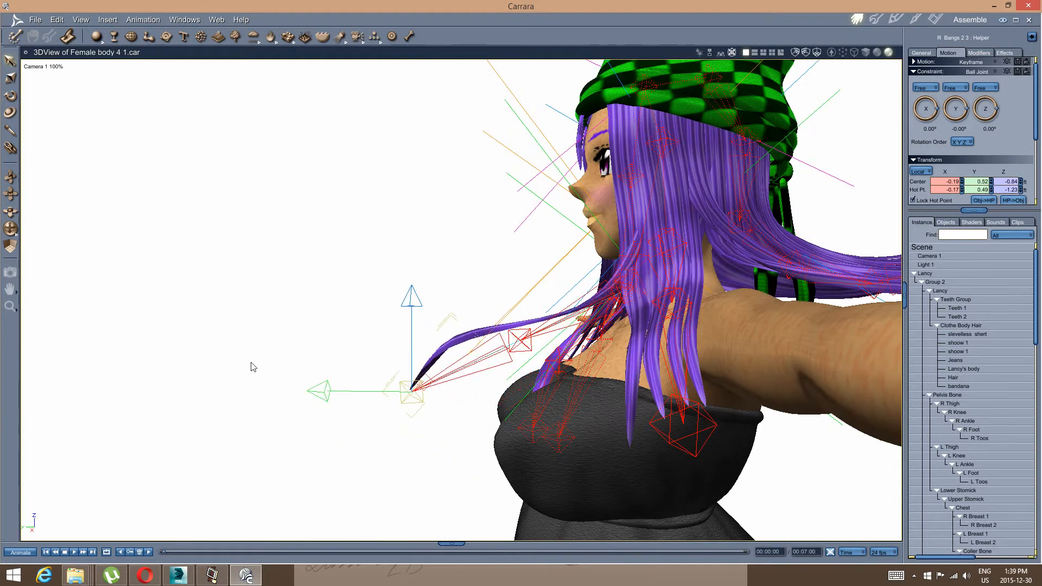
drag(407, 284, 395, 234)
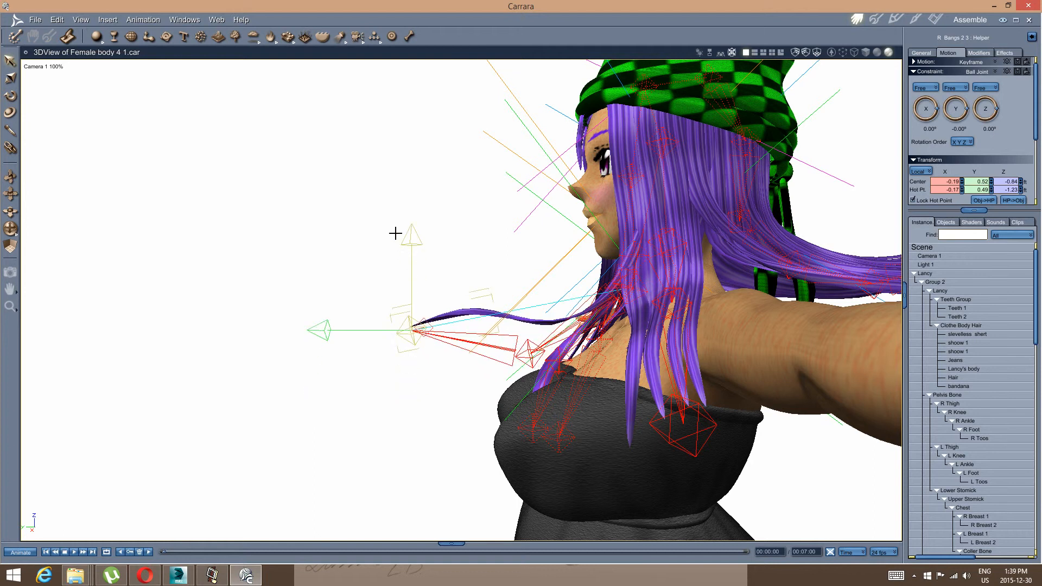
Select the L Bangs 2 3 bone and pull it forwards and upwards to test the left front strand.
middle_drag(295, 319, 384, 396)
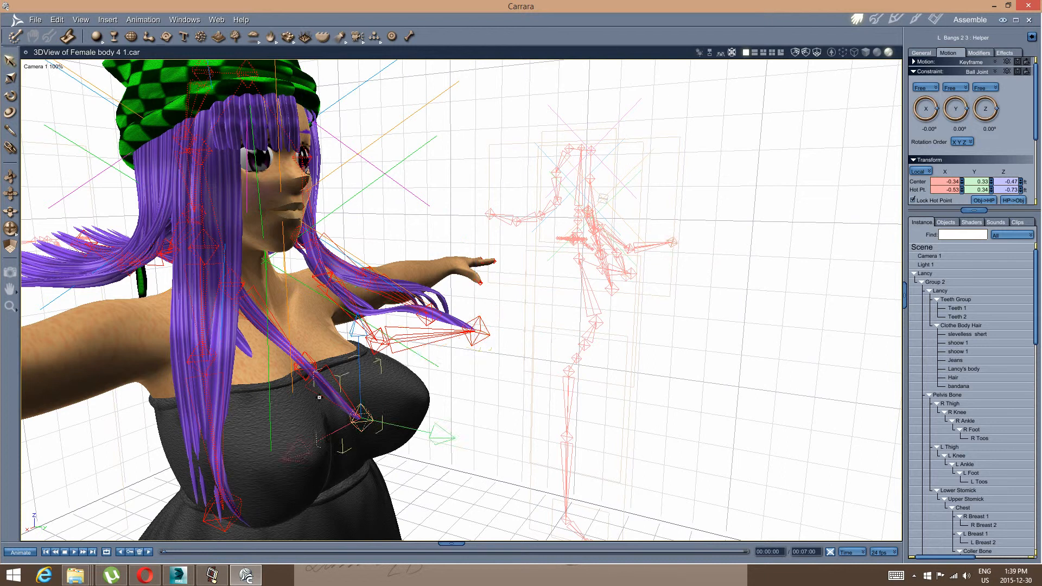
middle_drag(320, 397, 387, 414)
drag(440, 417, 498, 315)
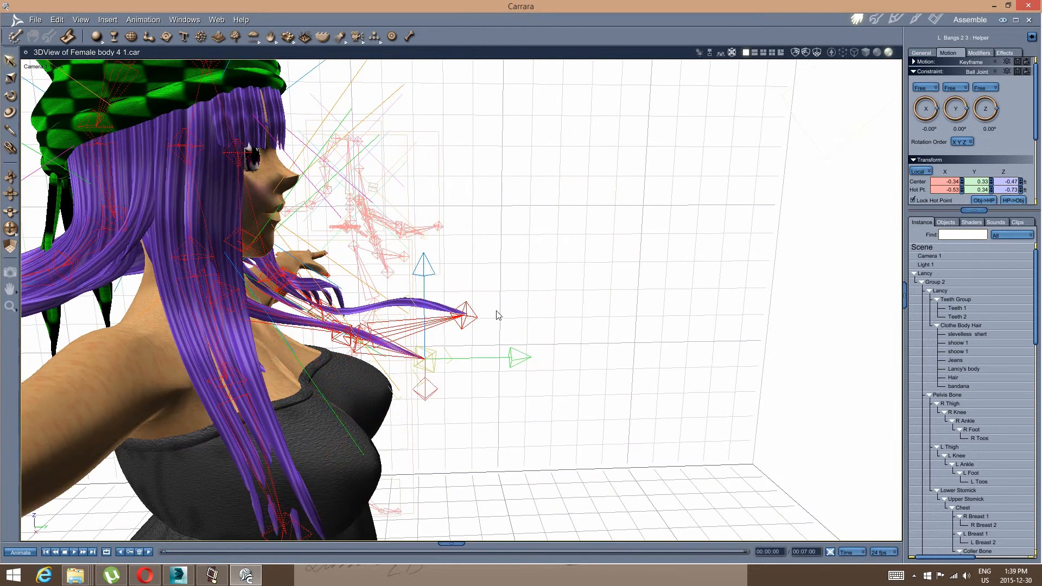
drag(427, 265, 422, 191)
Select the L Bangs 1 3 bone and pull it outwards and upwards above the arm to test the left side strand.
middle_drag(461, 324, 388, 357)
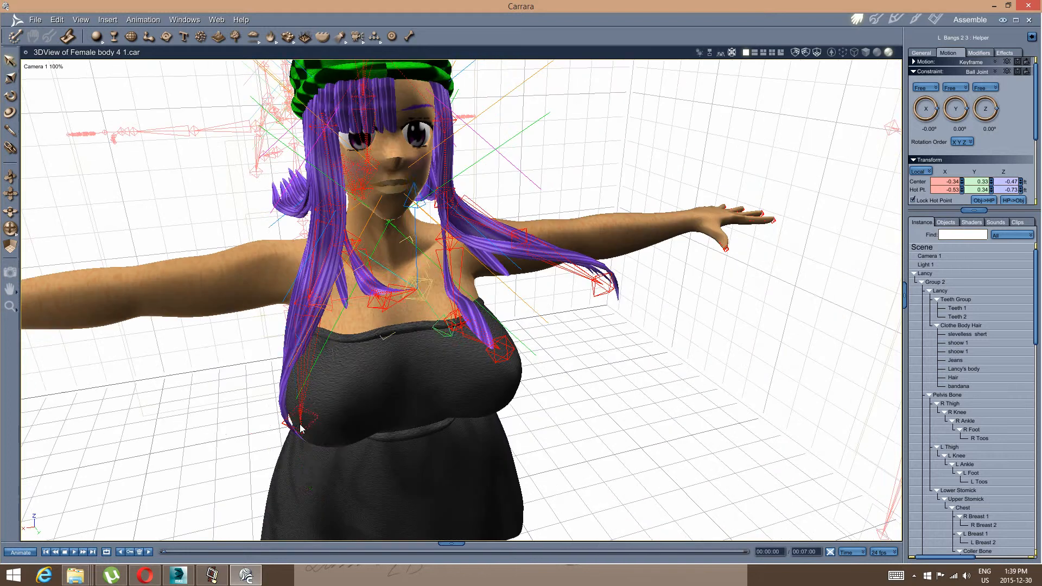
middle_drag(311, 423, 285, 390)
drag(211, 422, 111, 388)
drag(210, 286, 160, 196)
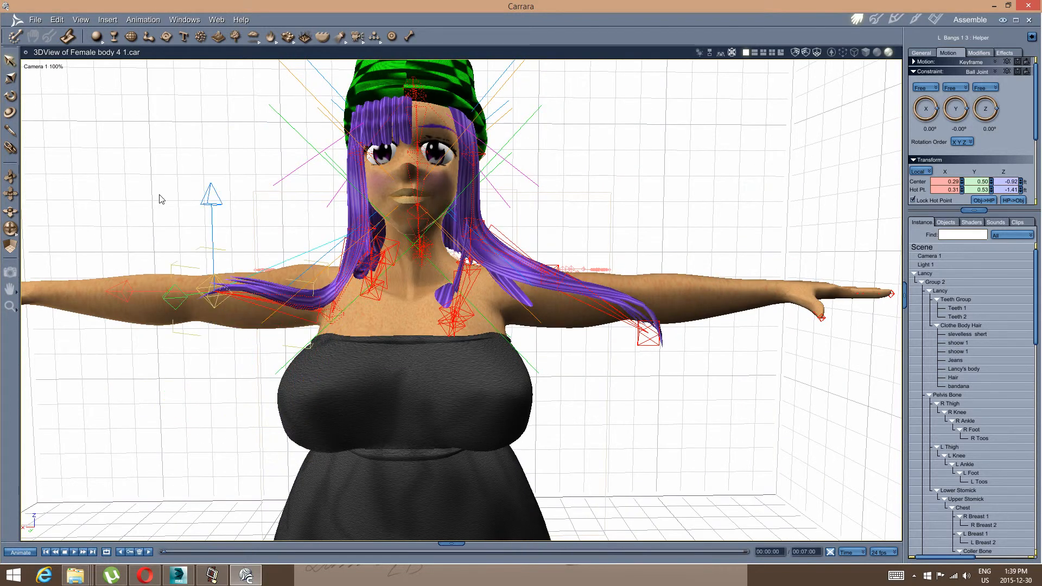
drag(123, 297, 71, 276)
Select the Hair object, send its bones to the reference position, and check the hair from the back and front.
middle_drag(215, 260, 291, 292)
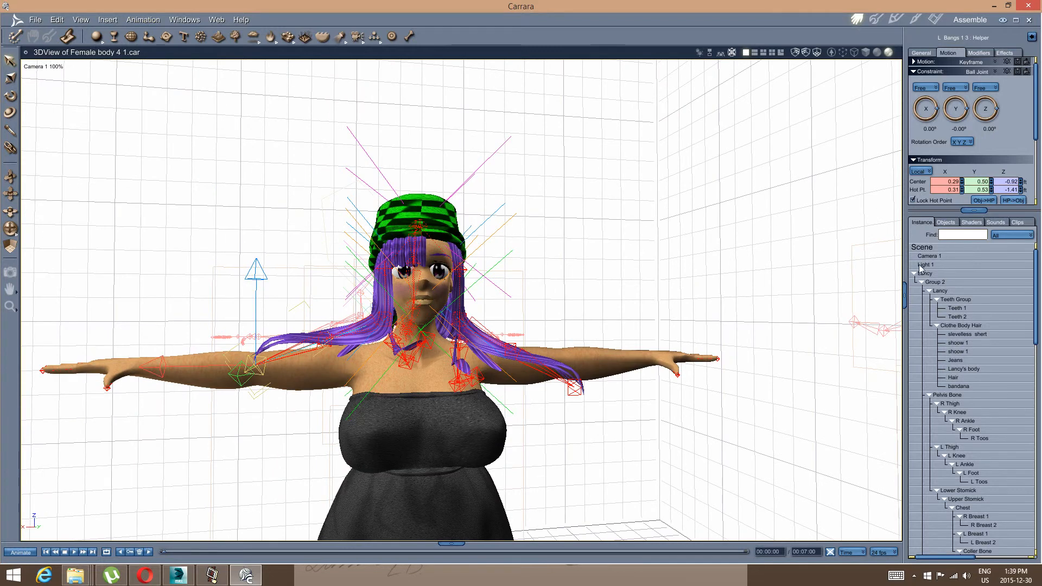
click(956, 376)
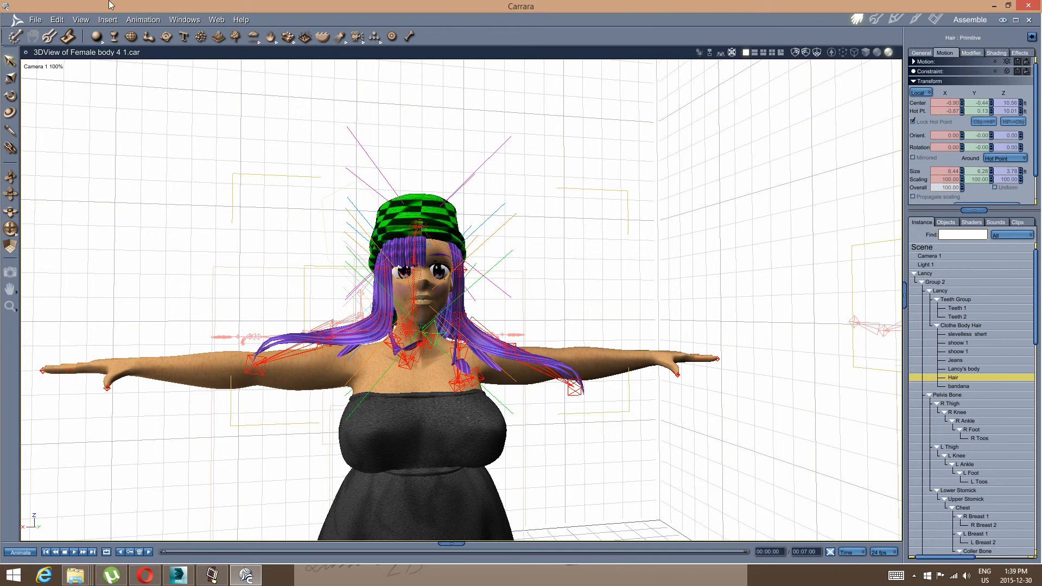
click(136, 20)
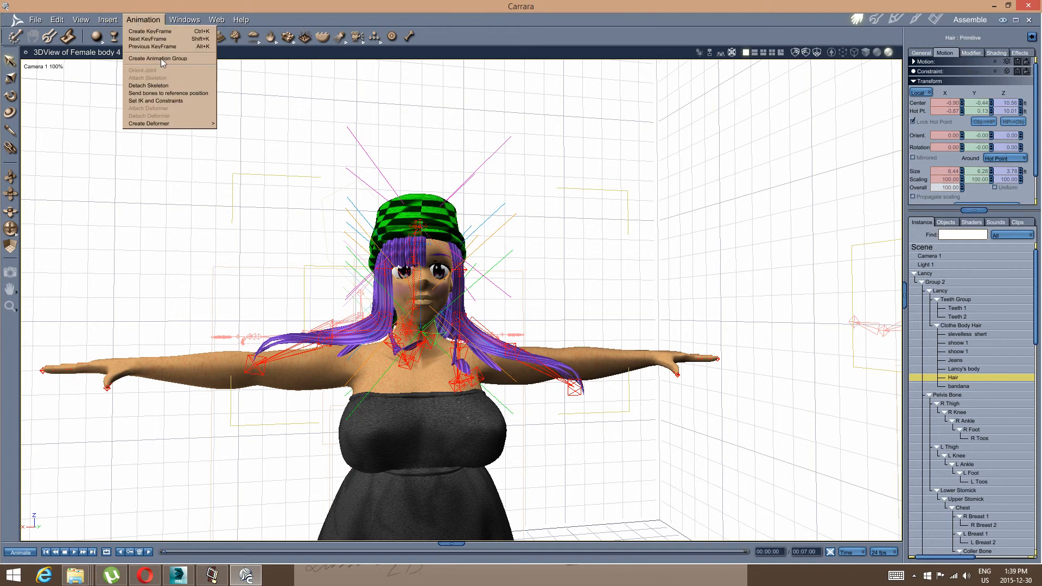
click(164, 94)
middle_drag(310, 260, 380, 252)
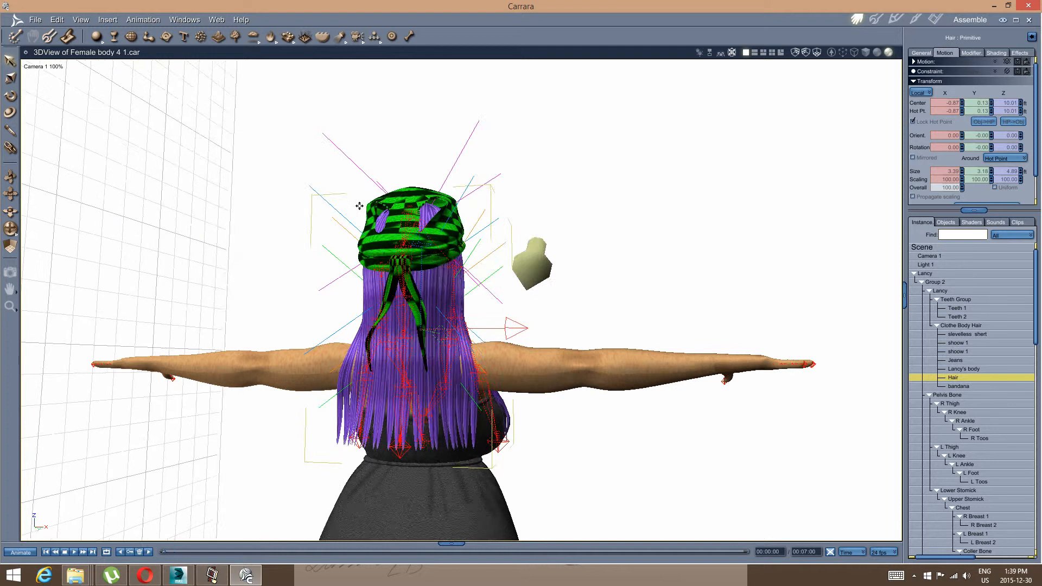
middle_drag(360, 206, 450, 306)
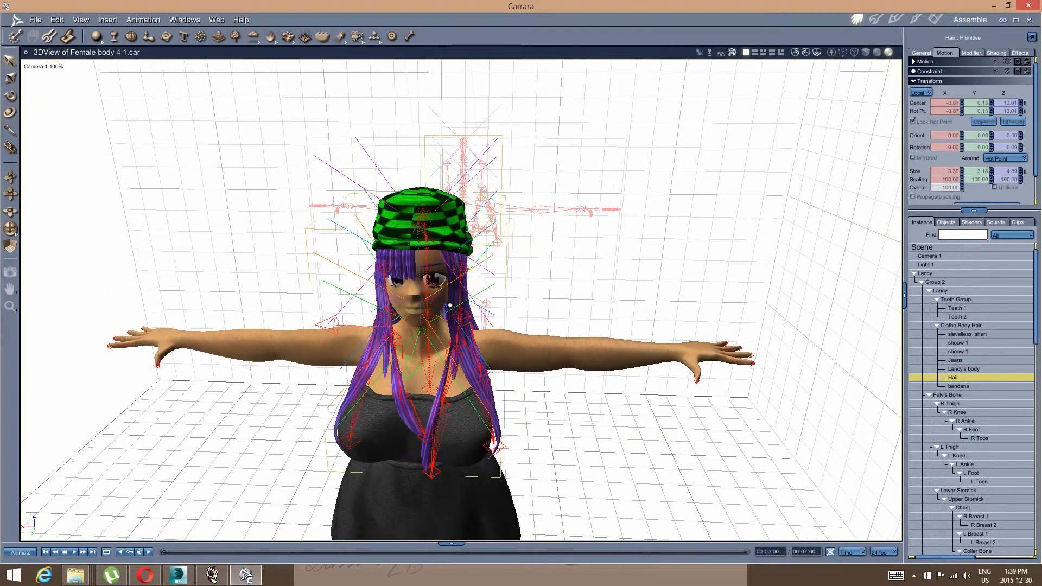
scroll(452, 281, up, 5)
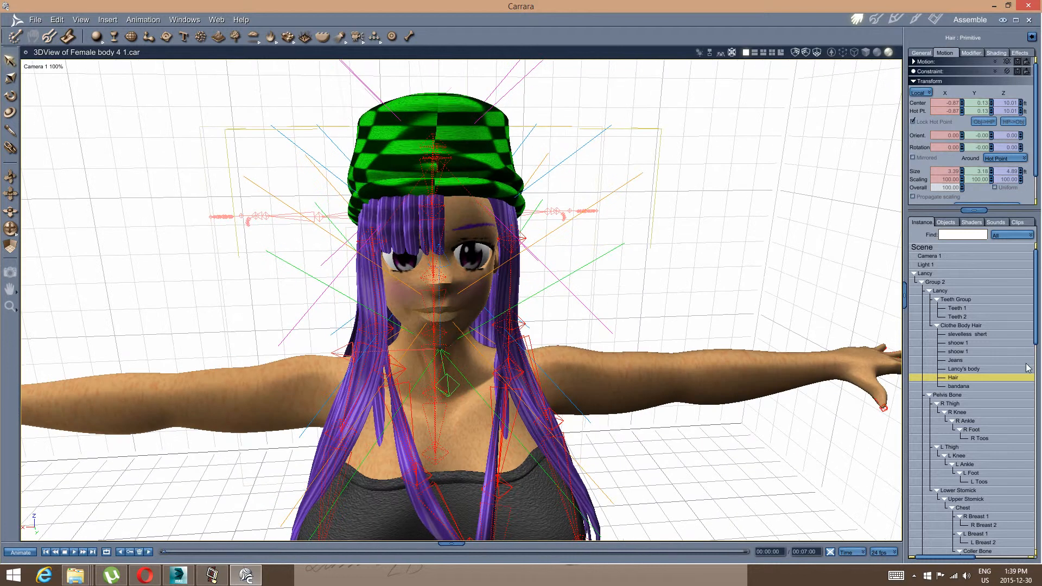
Select Hair IK Target and Hair Bone IK Target together under the Head bone and nudge them slightly sideways.
scroll(990, 376, down, 3)
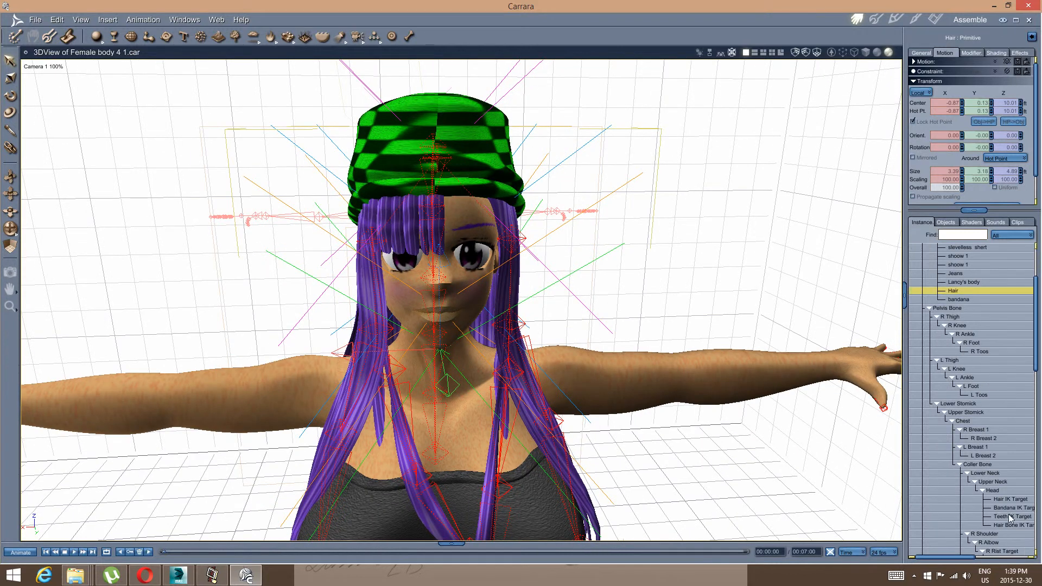
click(1006, 499)
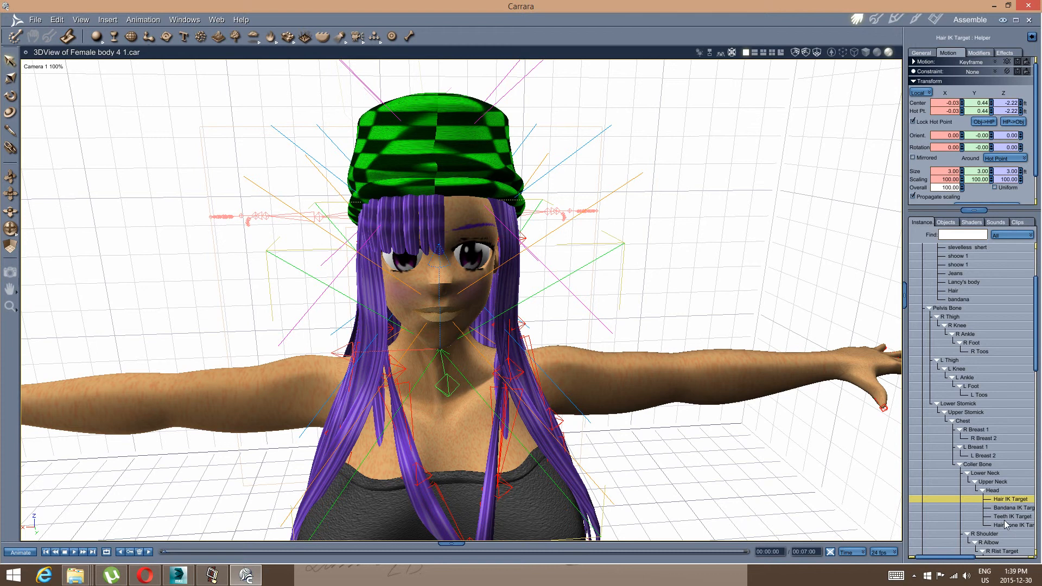
click(1005, 524)
shift+click(1004, 500)
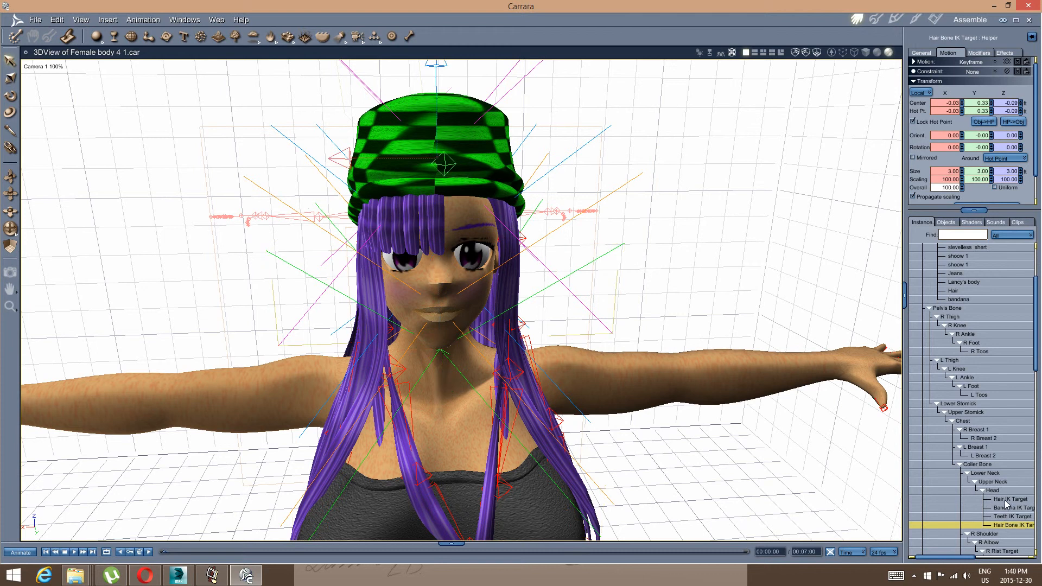
middle_drag(592, 446, 521, 349)
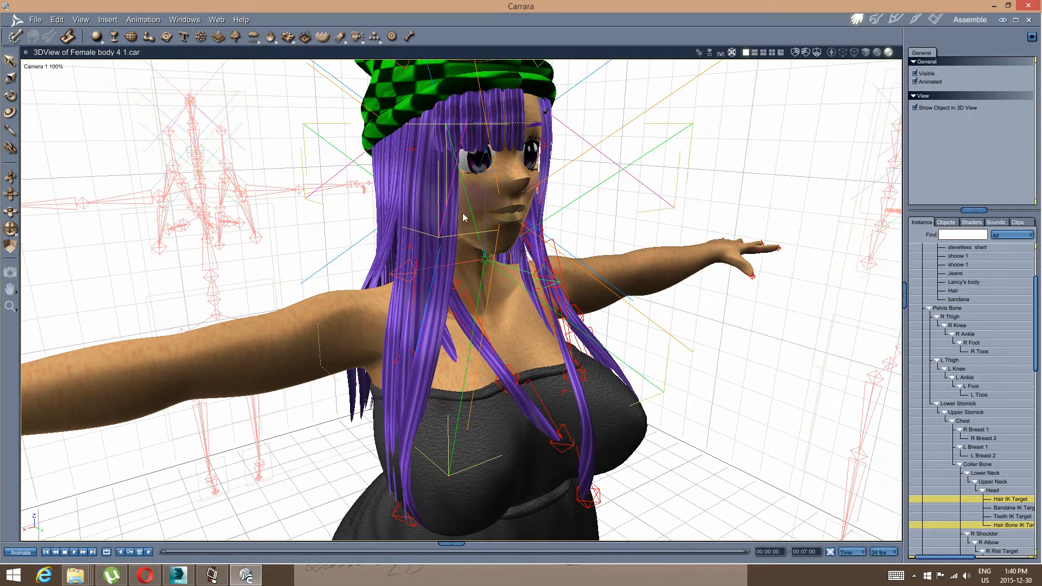
drag(409, 269, 407, 270)
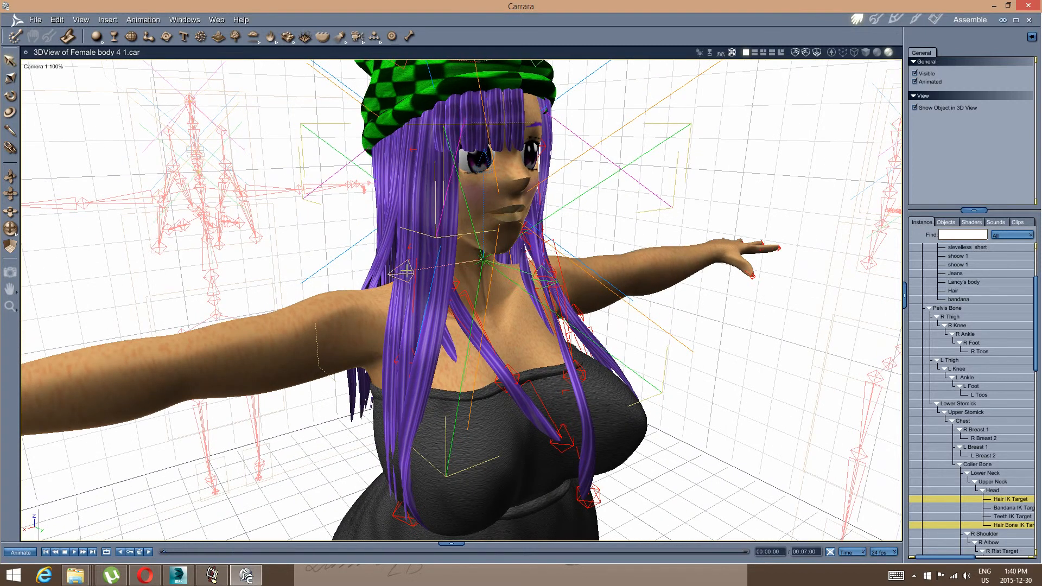
Hide the bandana object and check the uncovered hair from both sides and from the front.
middle_drag(475, 307, 637, 311)
scroll(399, 315, down, 3)
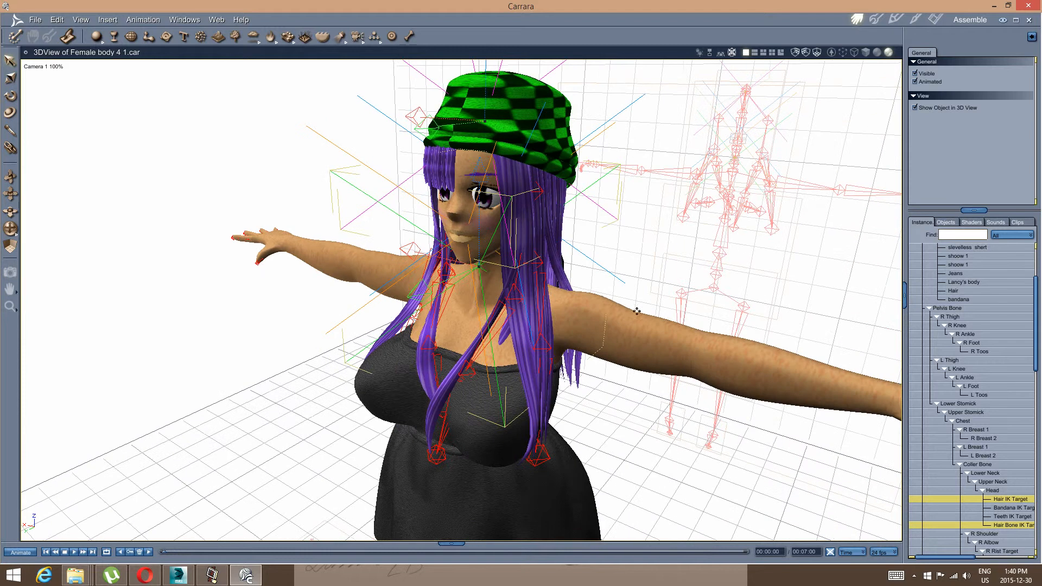
scroll(972, 375, up, 3)
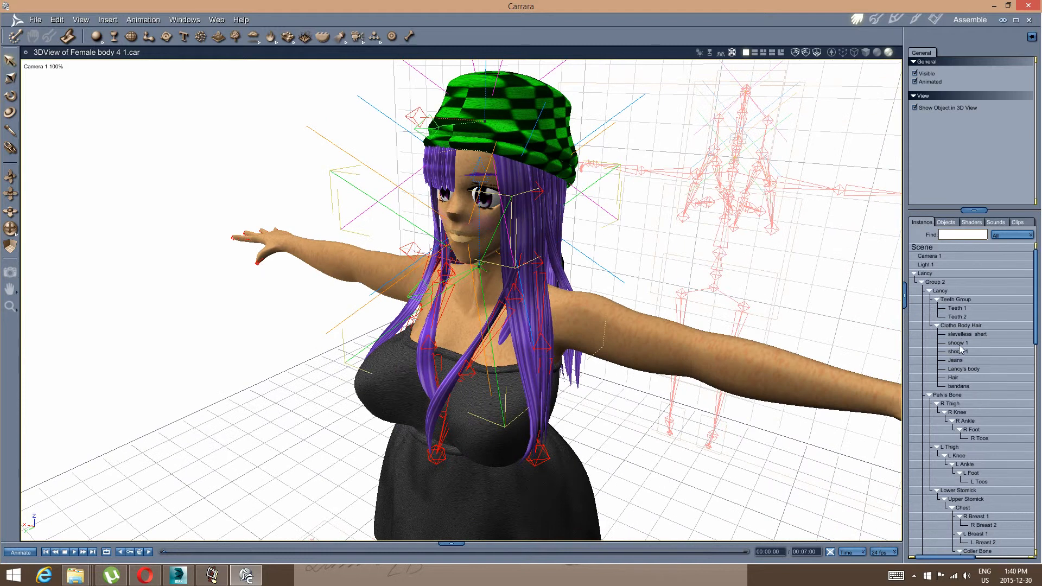
click(960, 386)
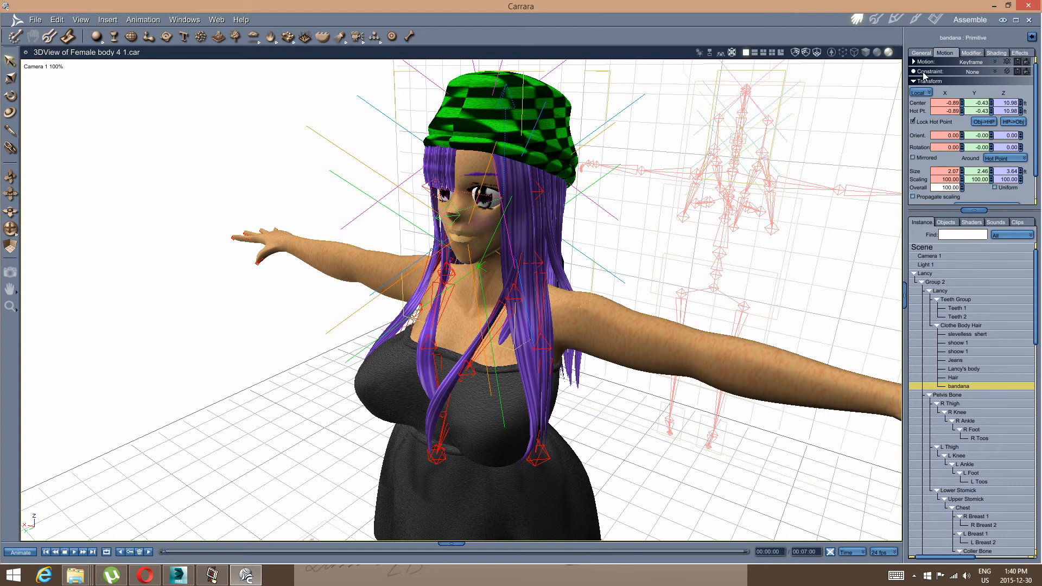
click(921, 53)
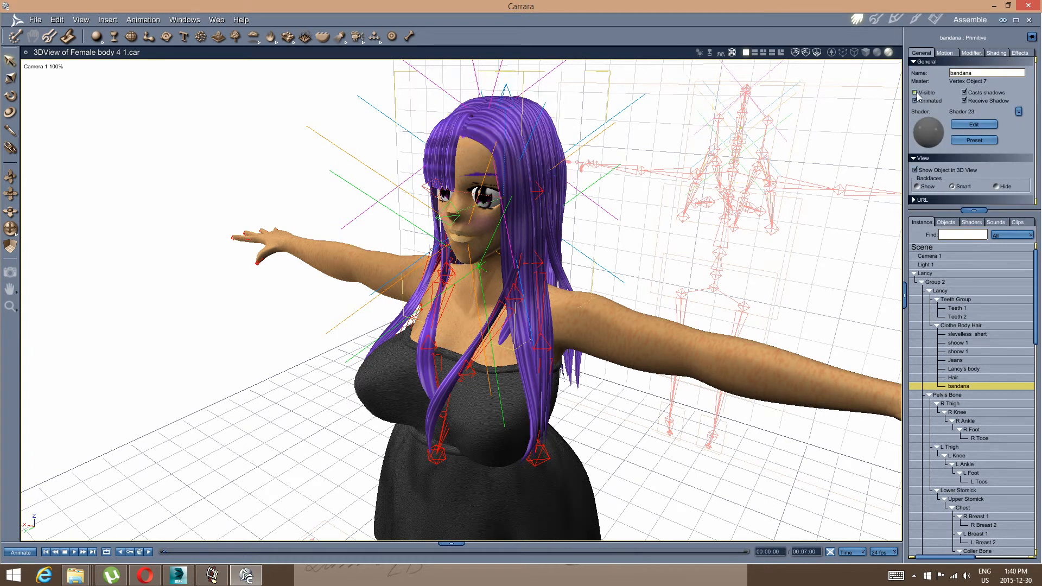
middle_drag(326, 194, 675, 246)
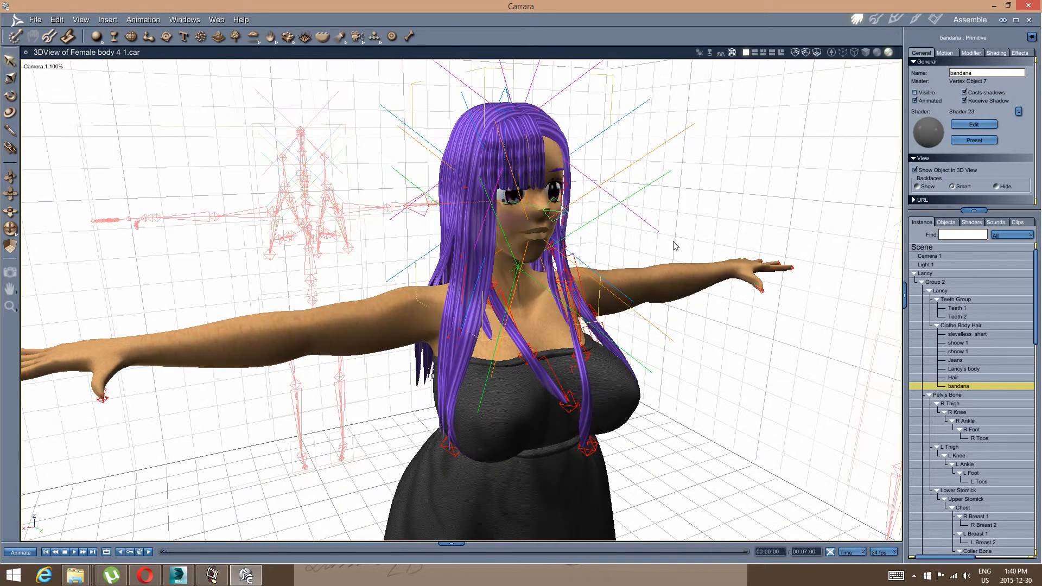
click(728, 200)
middle_drag(728, 200, 359, 276)
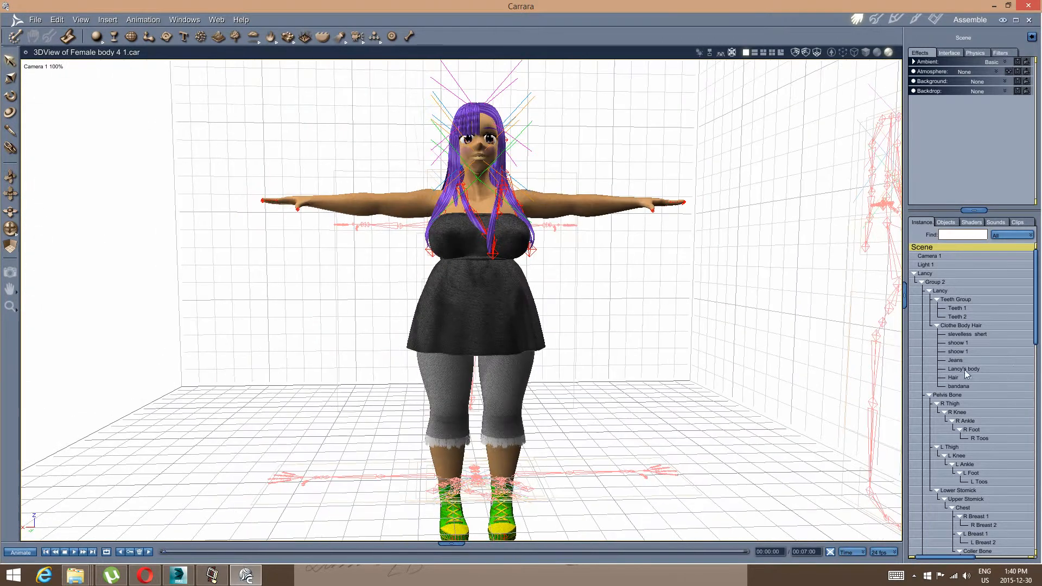
Make the bandana object visible again and check how it sits on the hair.
click(959, 386)
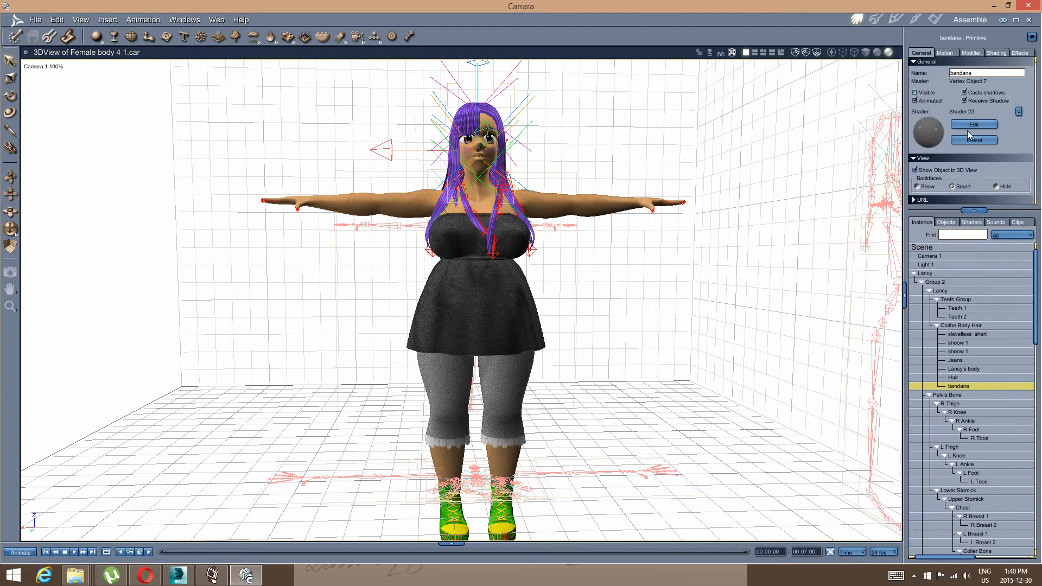
click(915, 92)
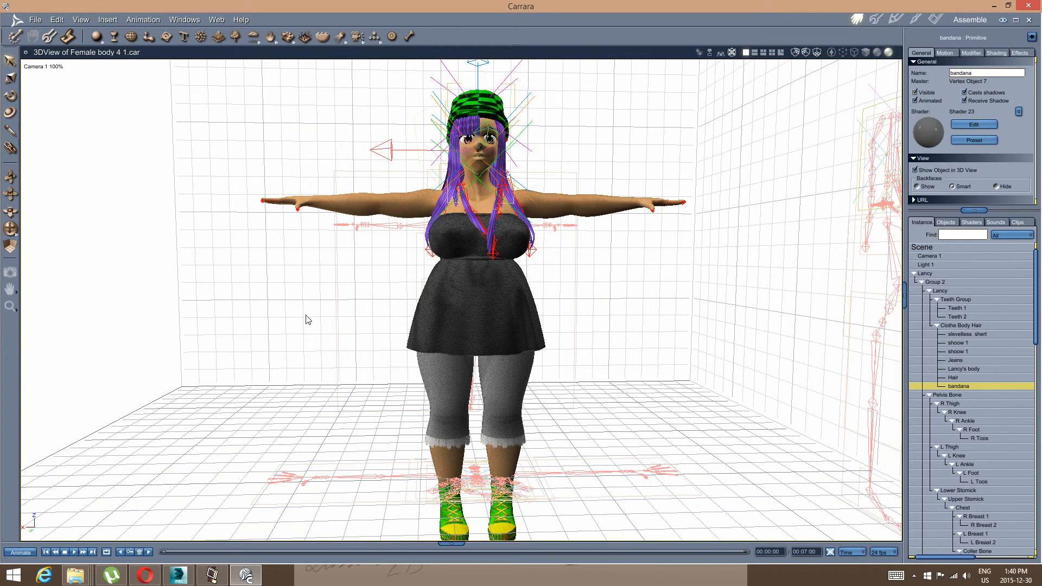
middle_drag(453, 280, 415, 277)
middle_drag(466, 234, 450, 337)
scroll(402, 315, up, 3)
middle_drag(515, 328, 331, 386)
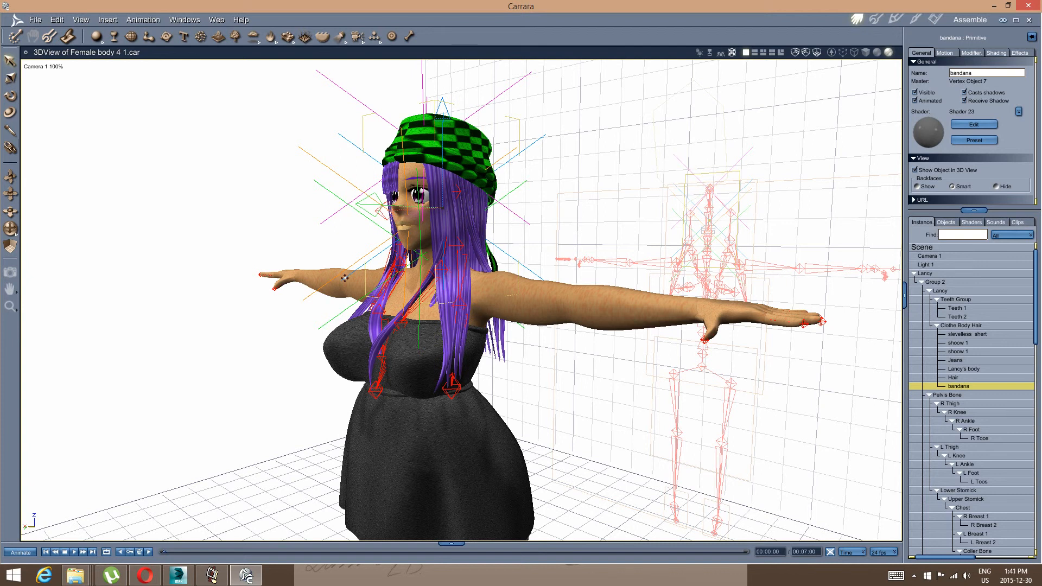
Examine the front hair strands over the chest up close and select the R Breast 2 bone.
middle_drag(475, 294, 372, 356)
scroll(399, 292, up, 5)
scroll(400, 292, down, 4)
scroll(398, 305, up, 5)
scroll(398, 304, down, 4)
scroll(425, 348, up, 4)
scroll(418, 338, down, 4)
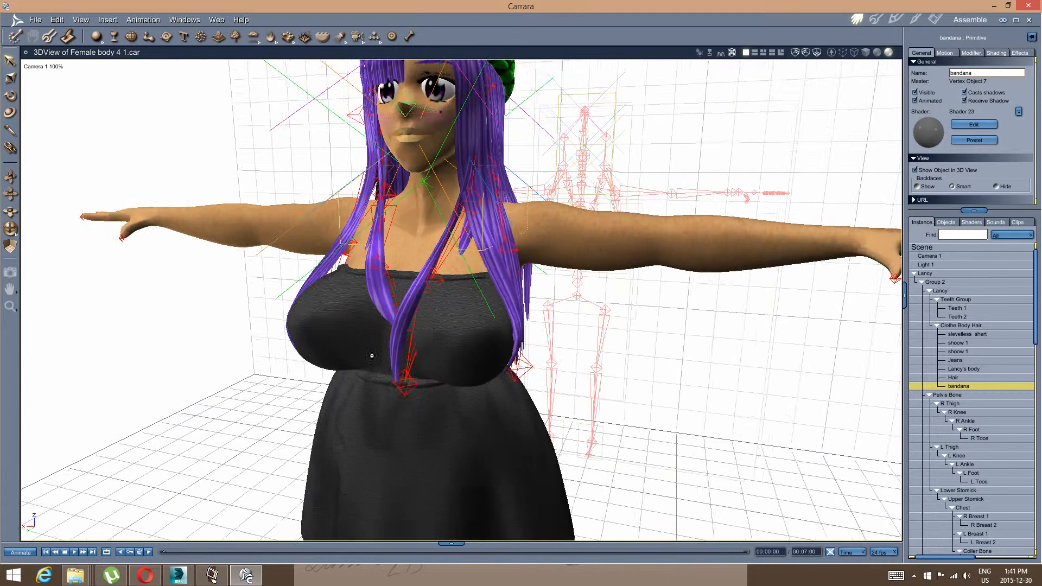
scroll(429, 361, up, 3)
click(457, 361)
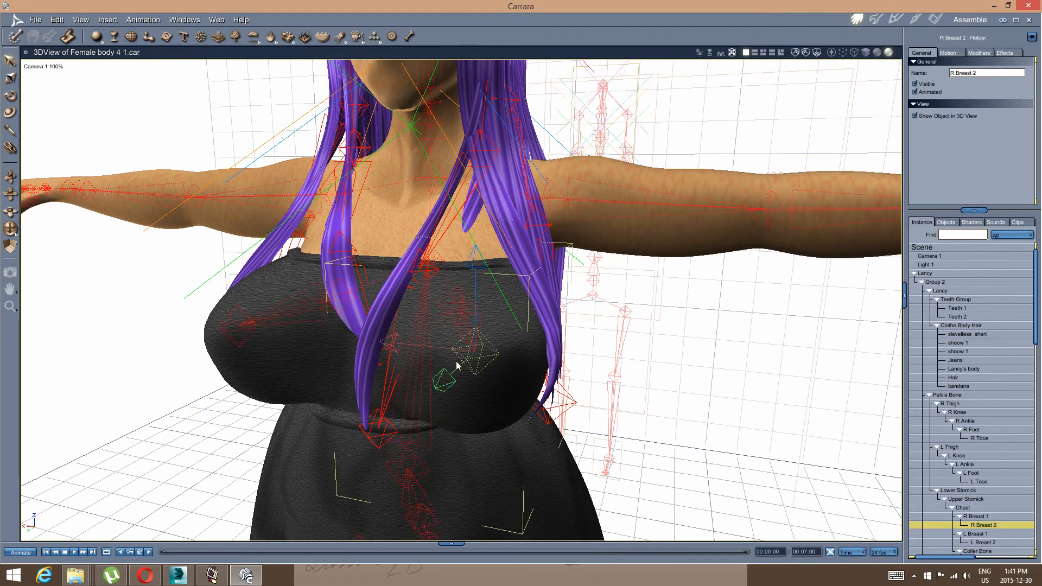
middle_drag(456, 361, 355, 362)
click(206, 576)
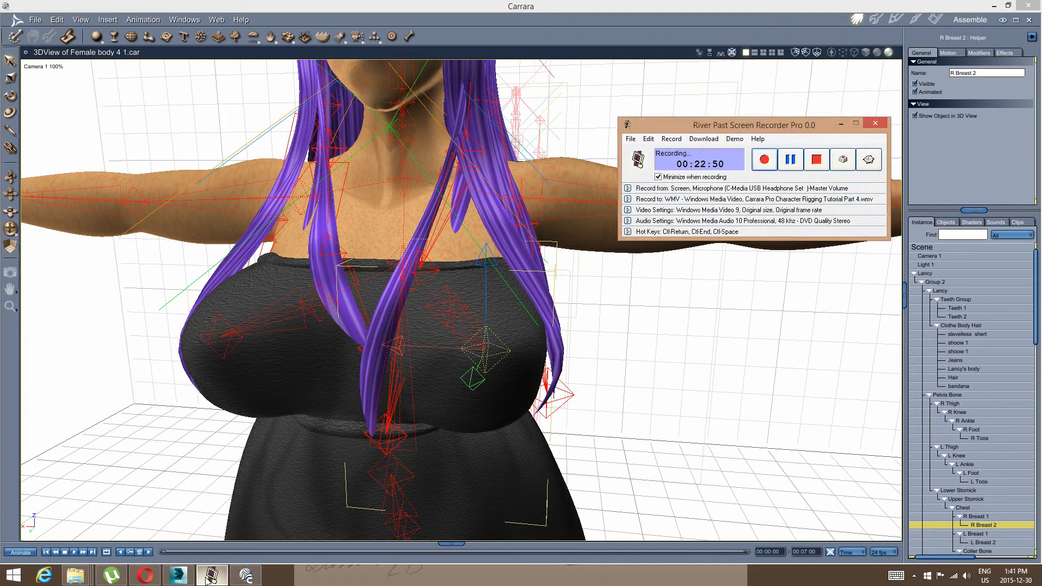
click(209, 576)
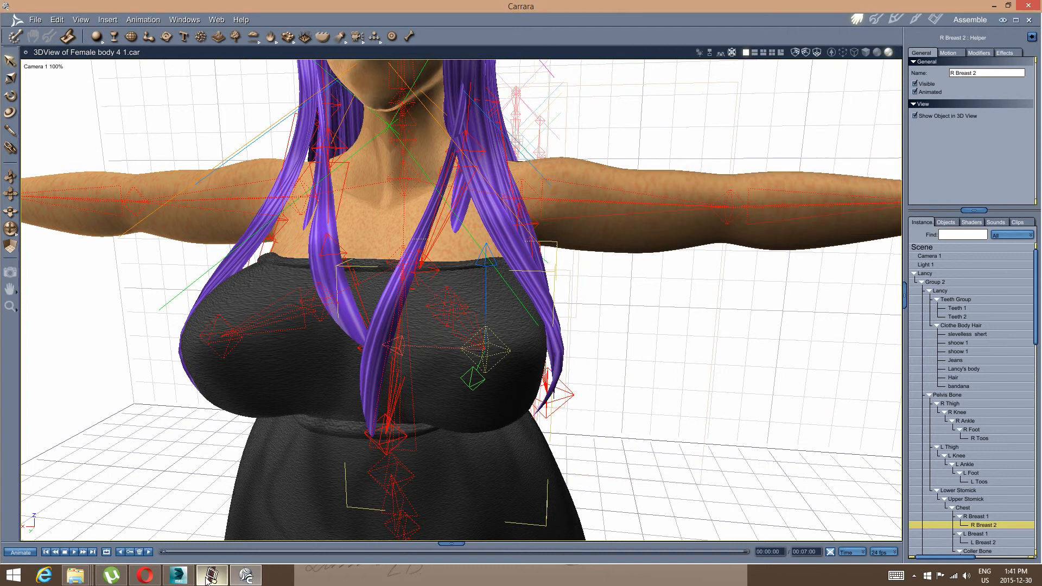
click(240, 577)
click(238, 575)
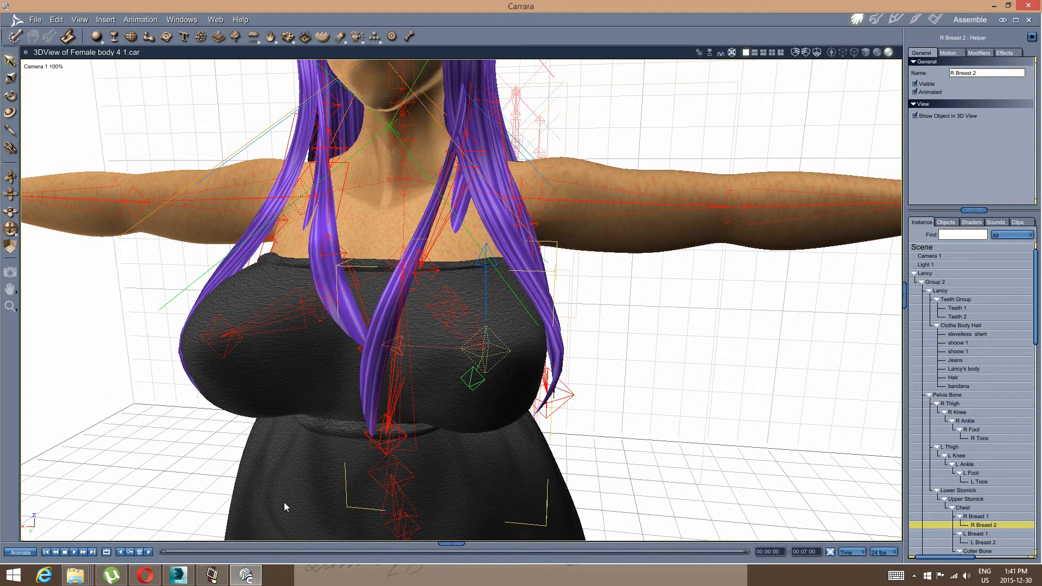
click(212, 577)
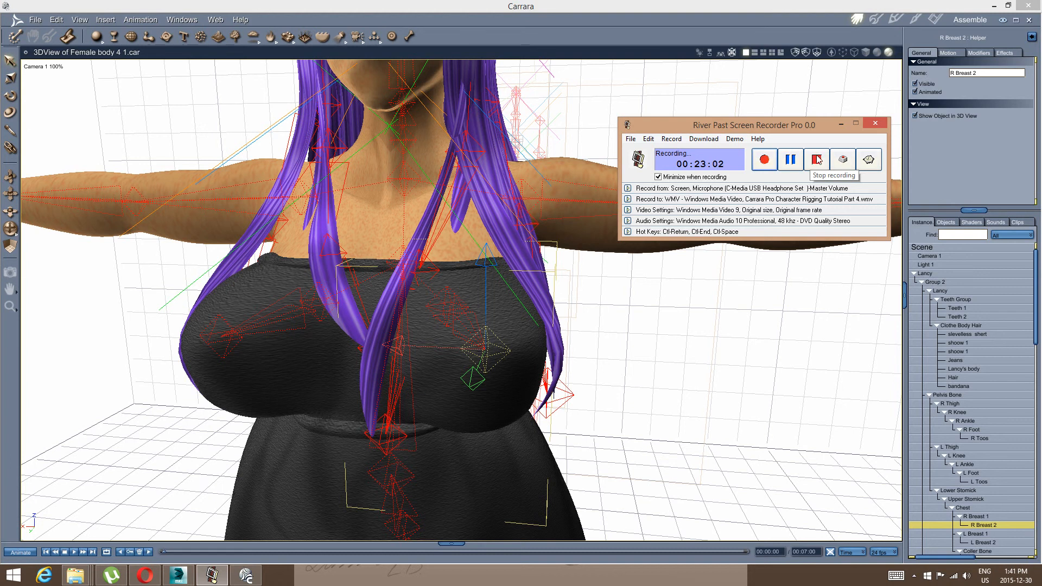
click(484, 285)
Select the R Knee bone, pull it sideways to test the leg, and undo the move.
scroll(457, 269, down, 5)
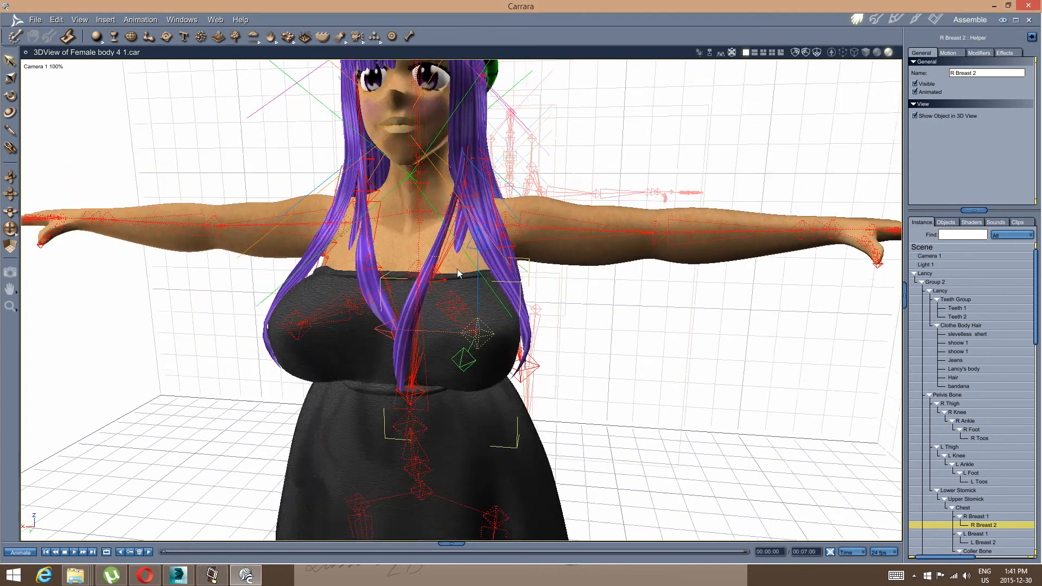
middle_drag(450, 338, 452, 243)
scroll(446, 250, down, 2)
scroll(445, 251, down, 3)
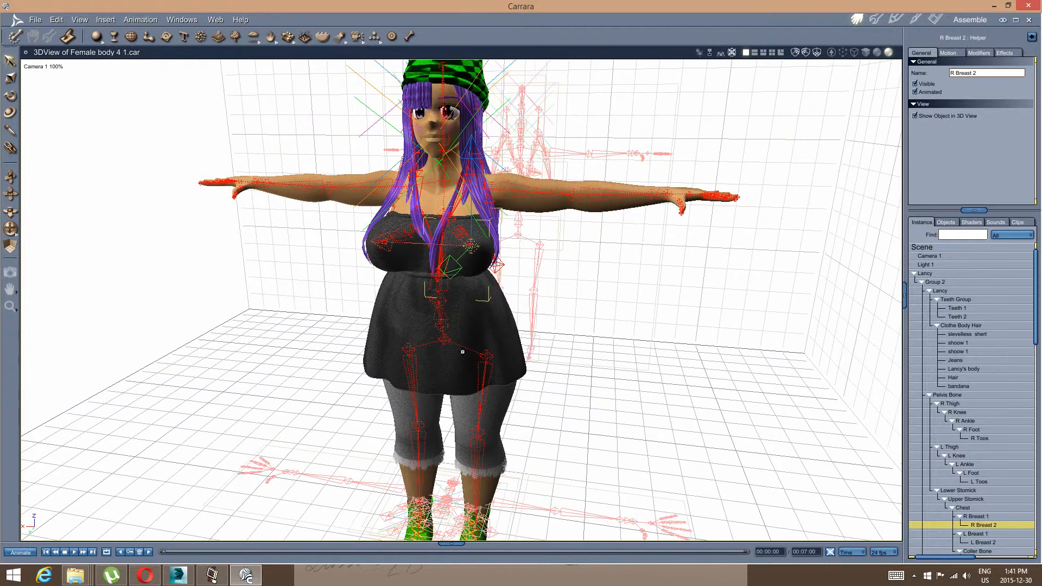
alt+middle_drag(426, 353, 412, 328)
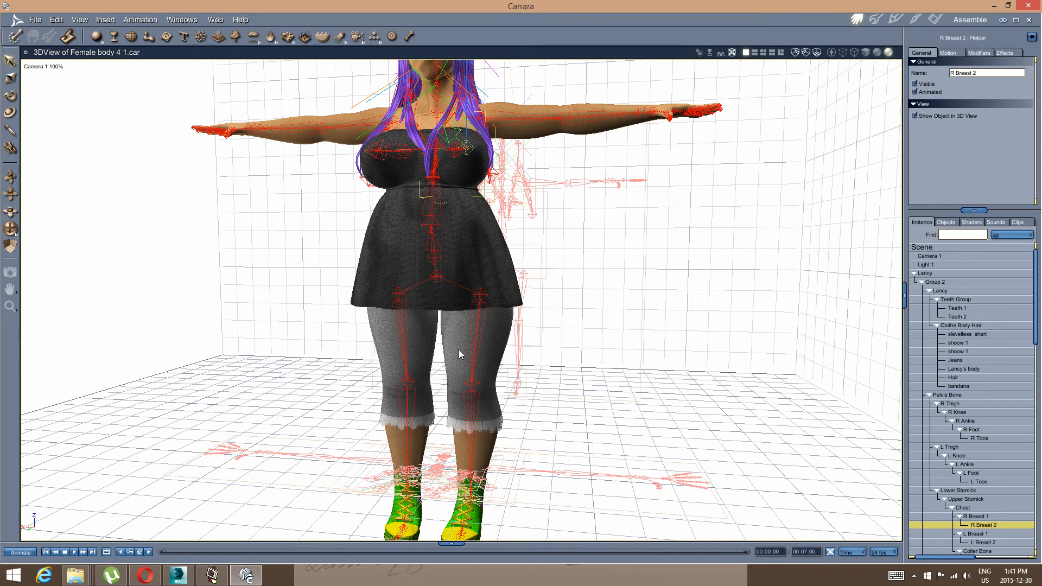
alt+middle_drag(487, 235, 429, 373)
click(480, 370)
drag(389, 368, 320, 363)
key(ctrl+z)
Check the whole rigged character from the legs up to the hair and bandana.
alt+middle_drag(399, 305, 509, 291)
scroll(471, 297, up, 4)
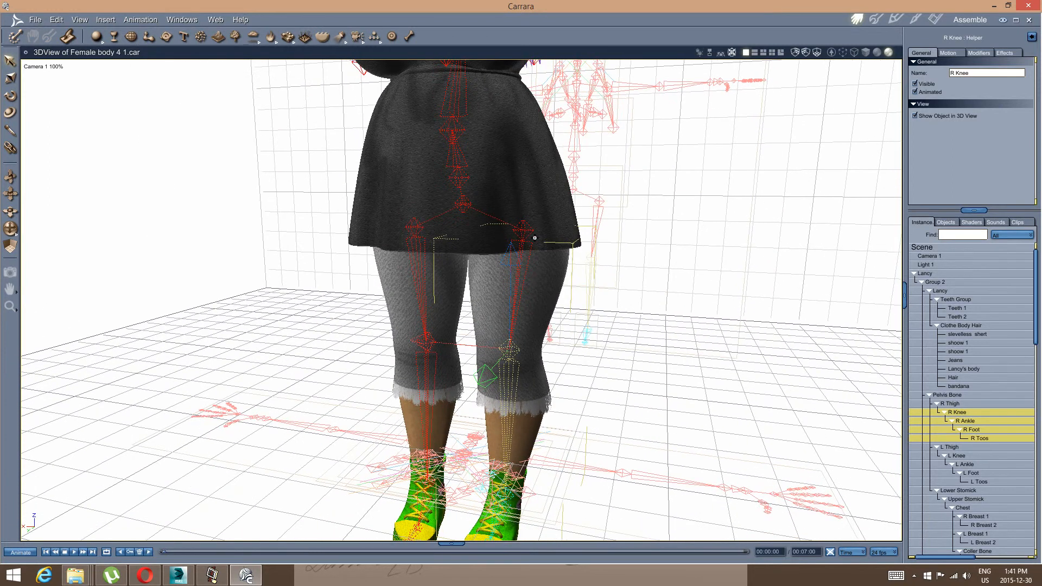
scroll(535, 237, down, 8)
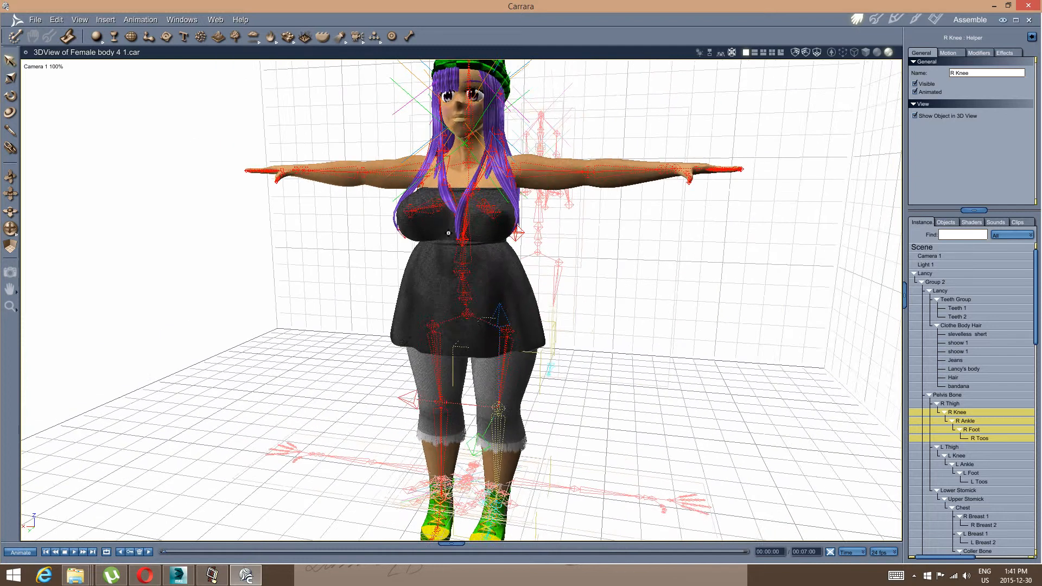
alt+middle_drag(448, 234, 523, 211)
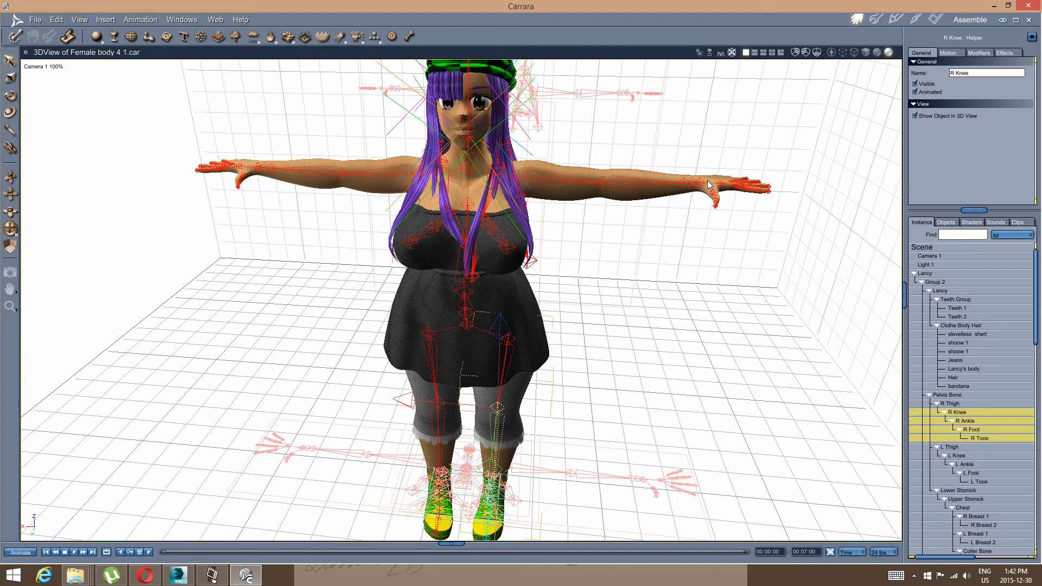
middle_drag(587, 229, 494, 211)
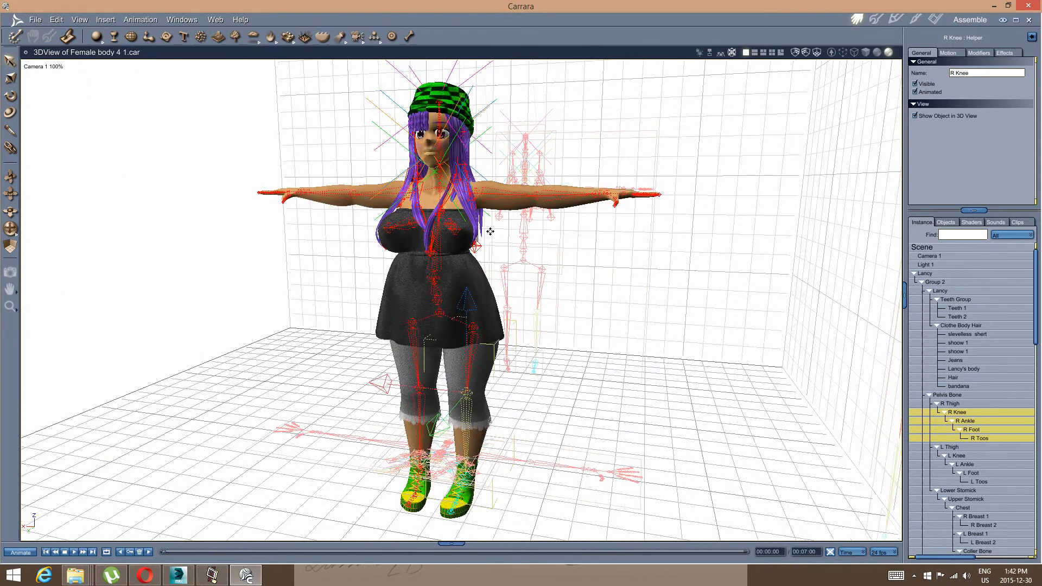
click(211, 575)
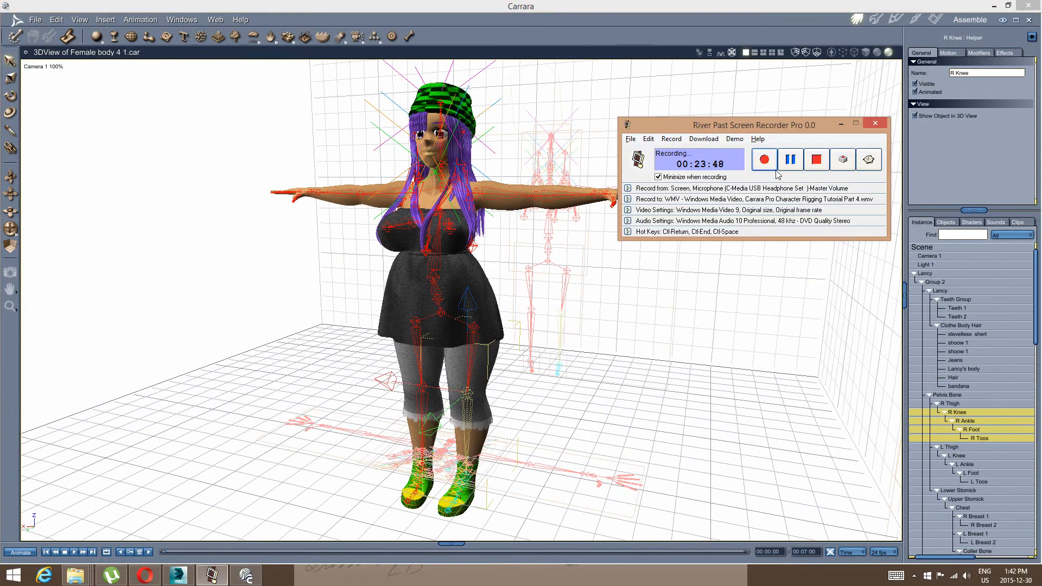